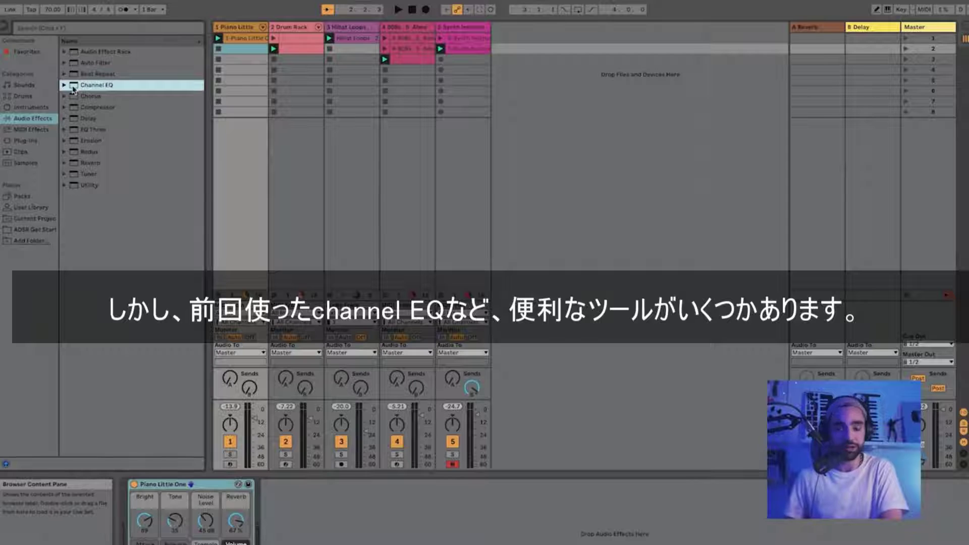
Add a Channel EQ to the Piano Little One track, start playback and solo the track
left_click_drag(73, 89, 227, 167)
key("space")
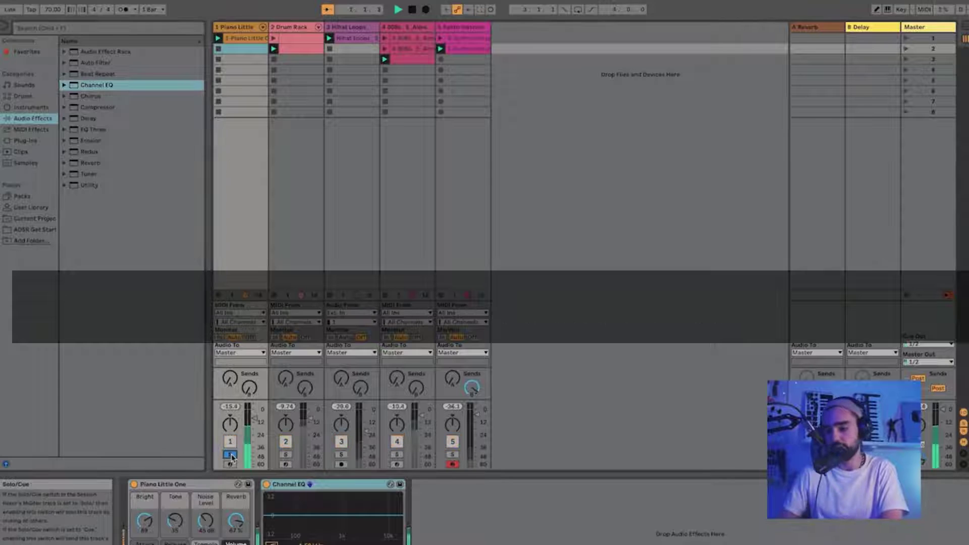
left_click(229, 453)
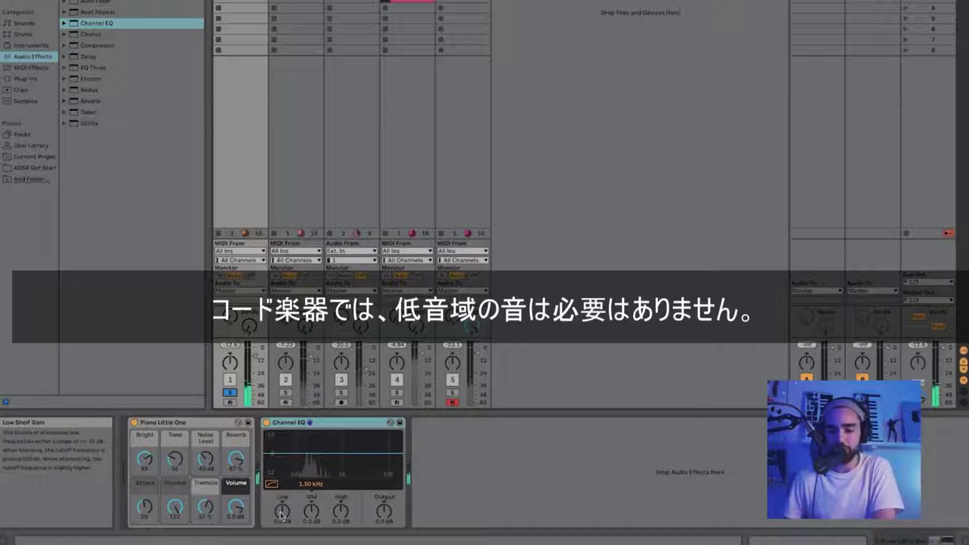
Cut the piano Channel EQ's Low gain to about -9.7 dB
left_click_drag(282, 512, 282, 538)
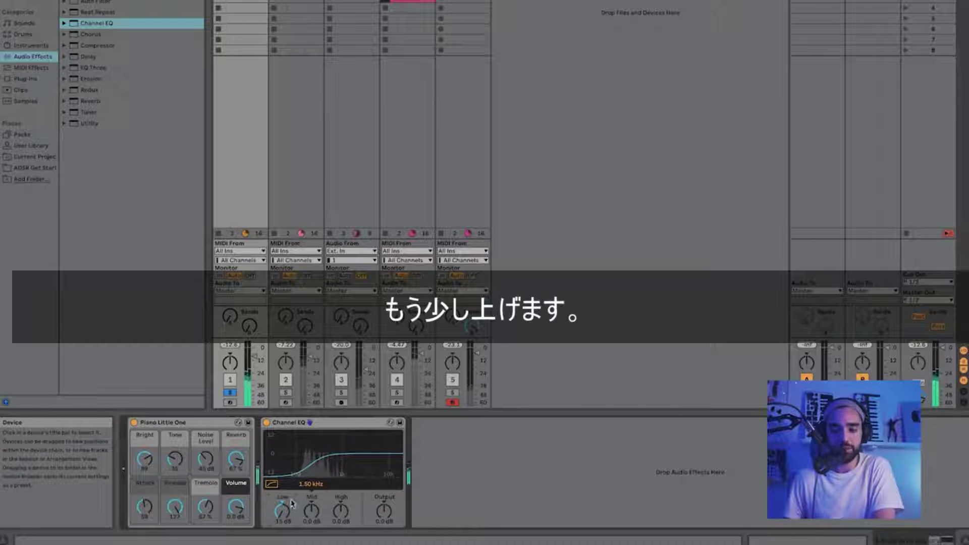
left_click_drag(282, 511, 282, 474)
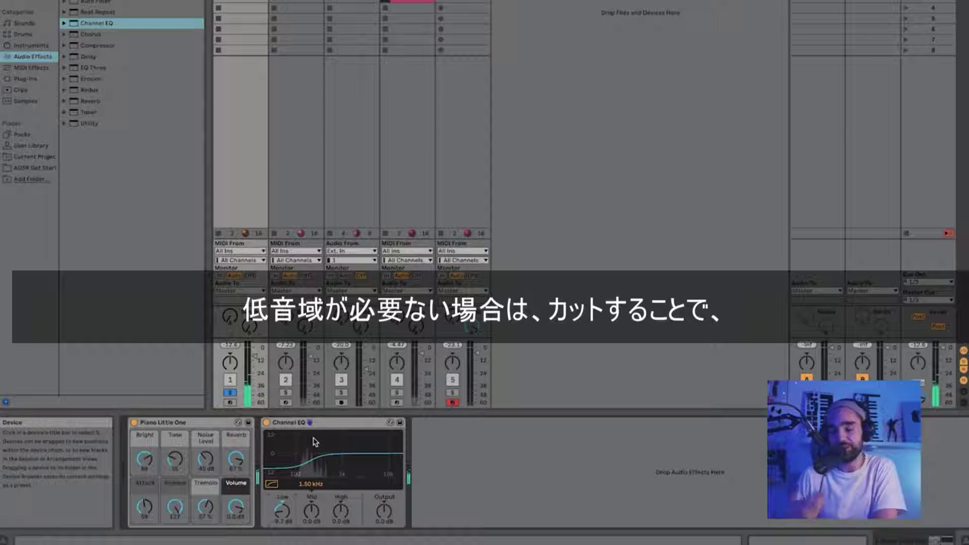
left_click(324, 424)
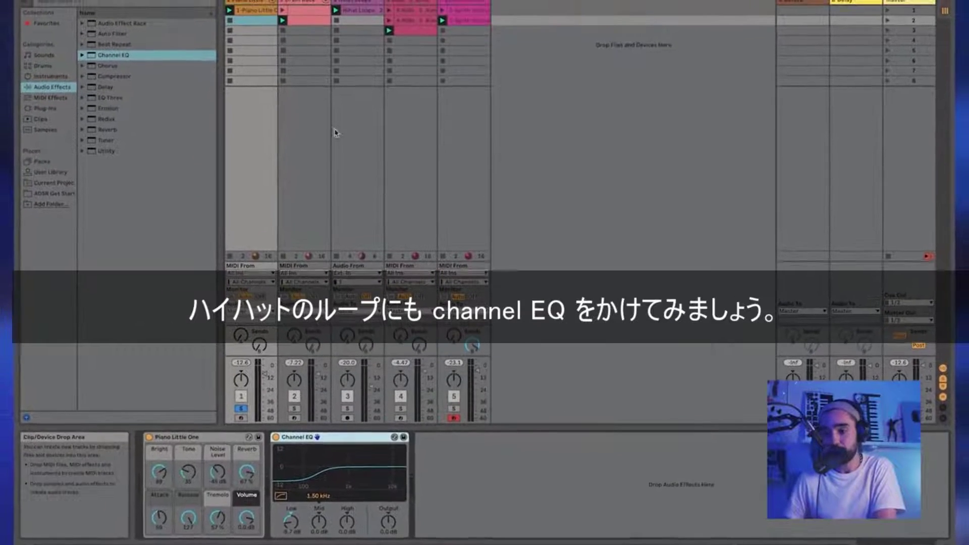
Add a Channel EQ to the Hihat Loops track and solo that track
left_click(362, 8)
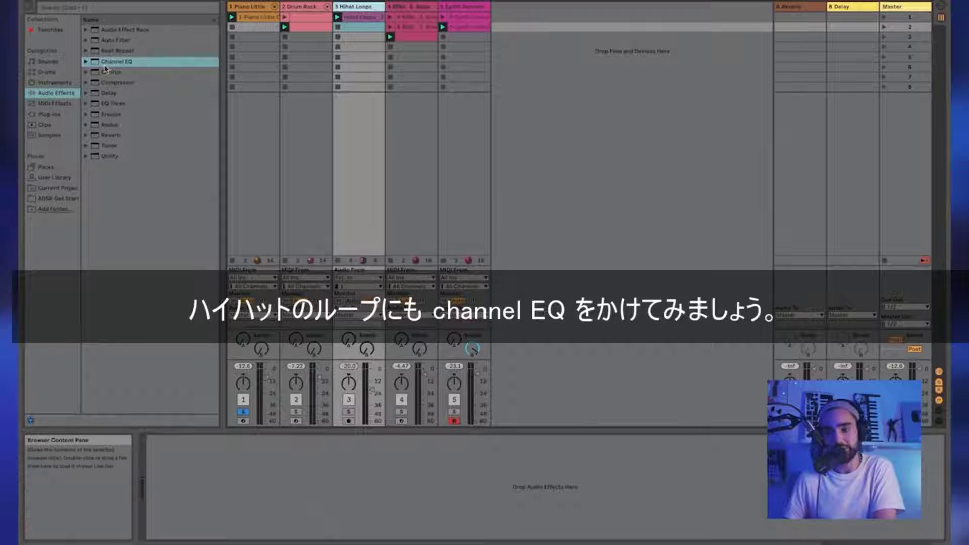
left_click_drag(105, 62, 356, 188)
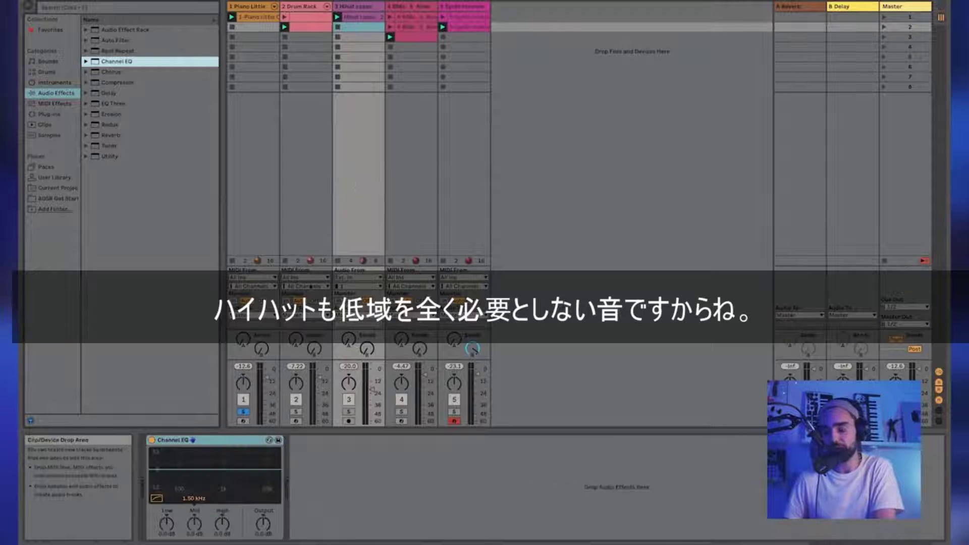
left_click(349, 412)
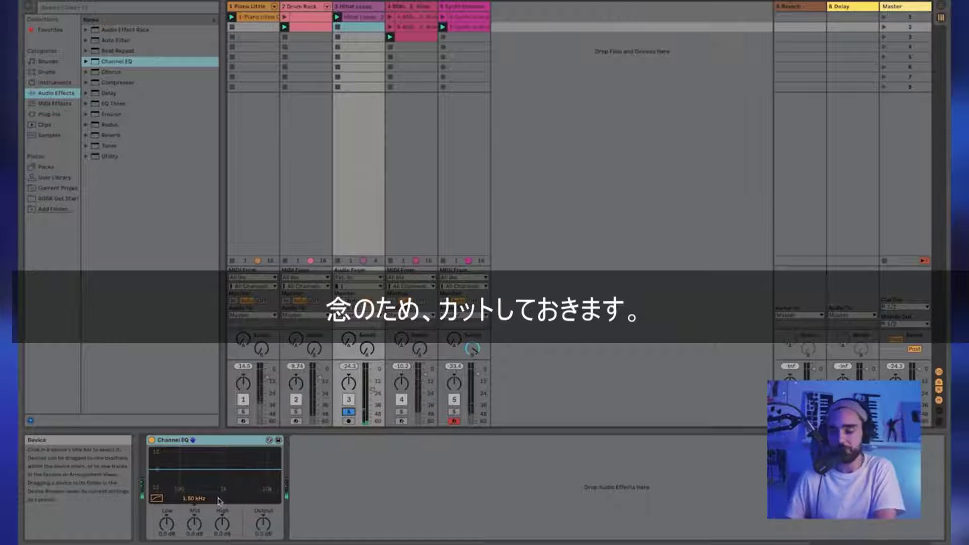
On the hi-hat Channel EQ, set Low to -15 dB, Mid to about -0.2 dB and High to about 3.4 dB, and unsolo the track
left_click_drag(167, 524, 167, 537)
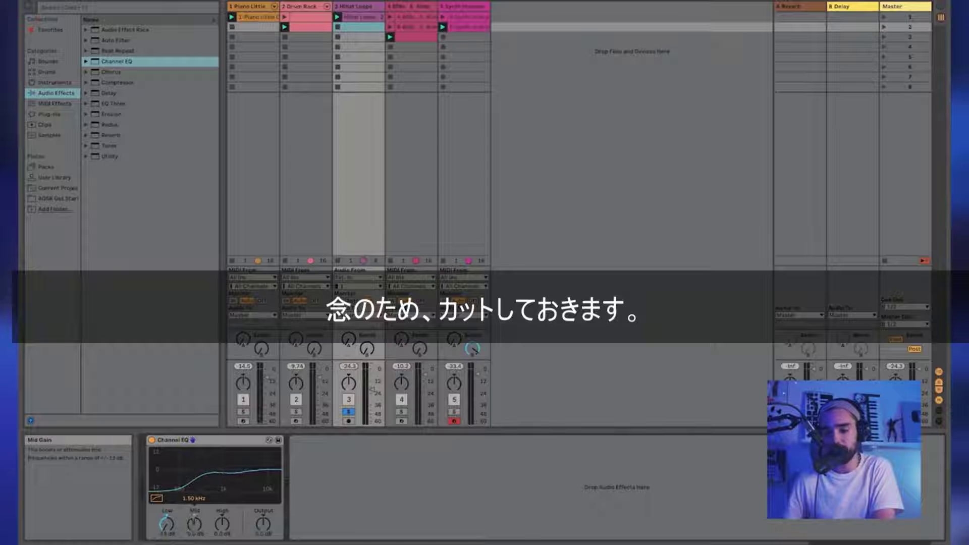
left_click_drag(194, 524, 194, 517)
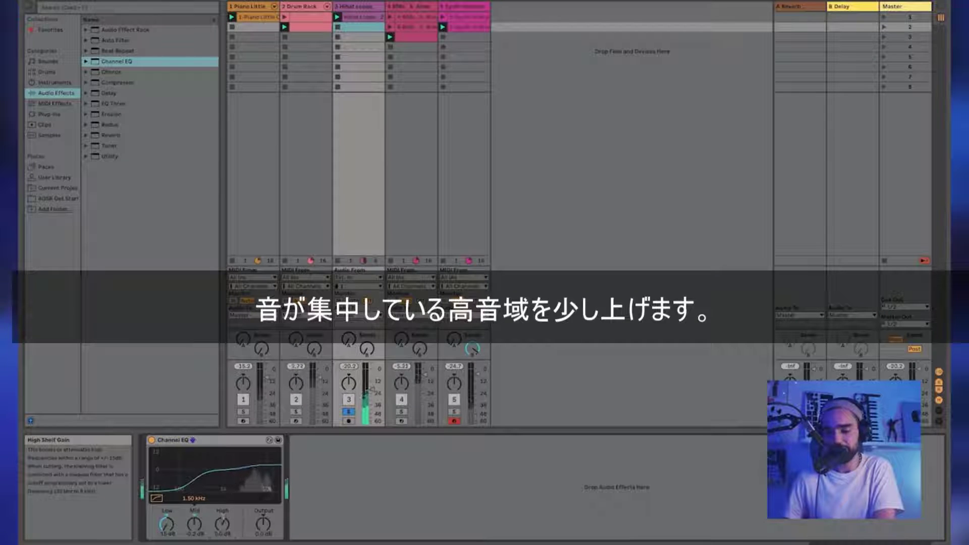
left_click_drag(222, 524, 222, 522)
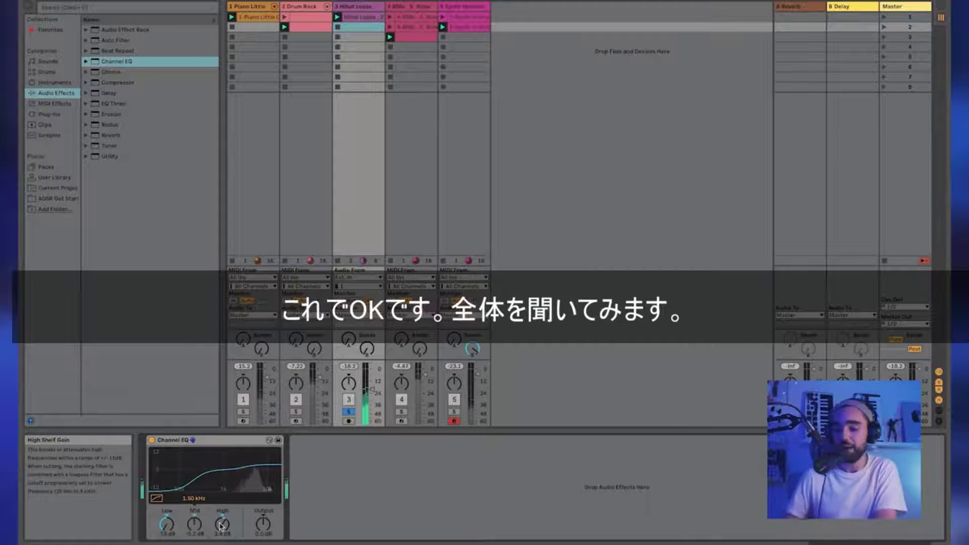
left_click(348, 412)
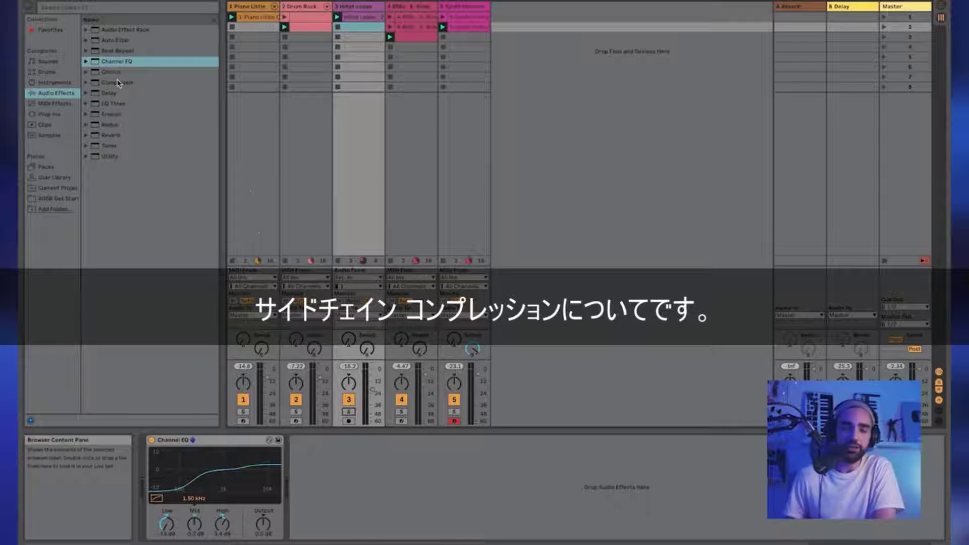
Solo the Piano Little One track and add a Compressor after its Channel EQ
left_click(247, 7)
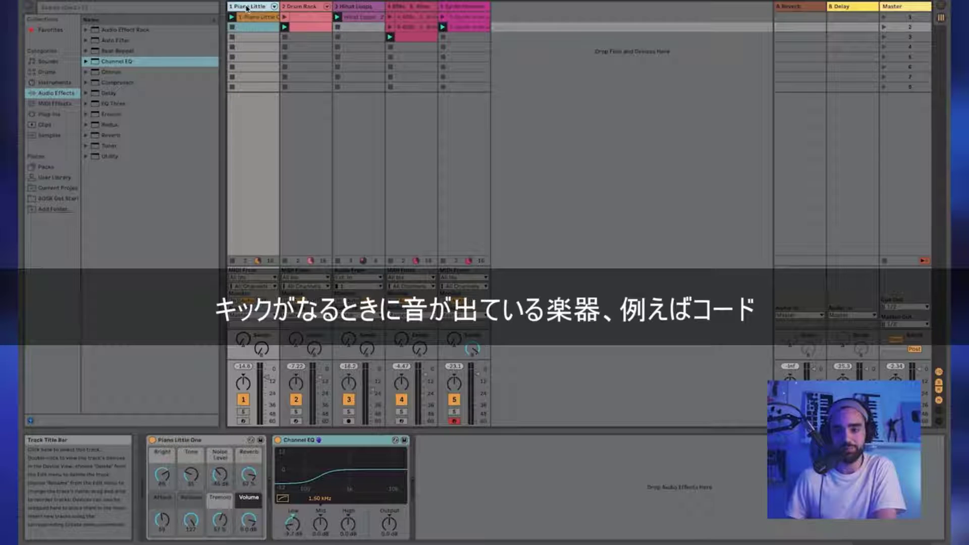
left_click(243, 411)
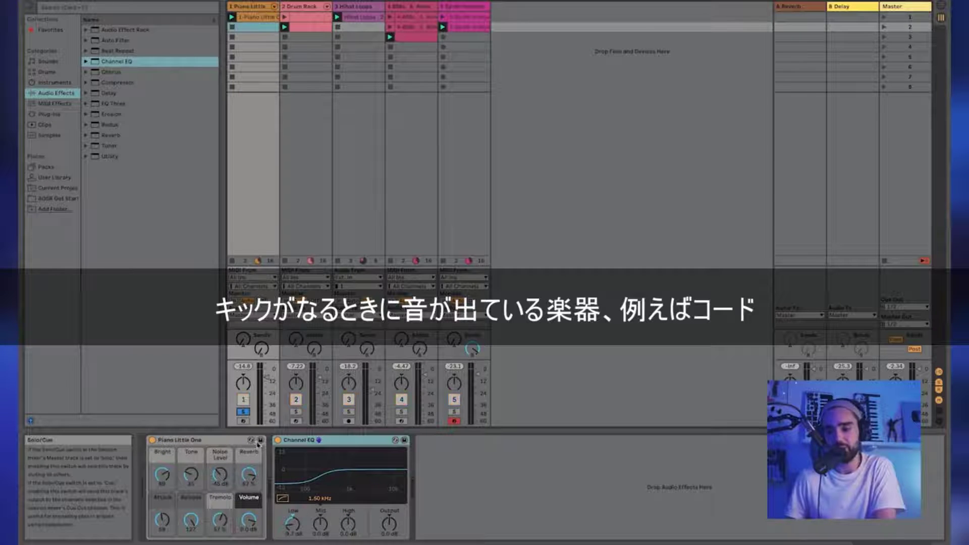
left_click(95, 83)
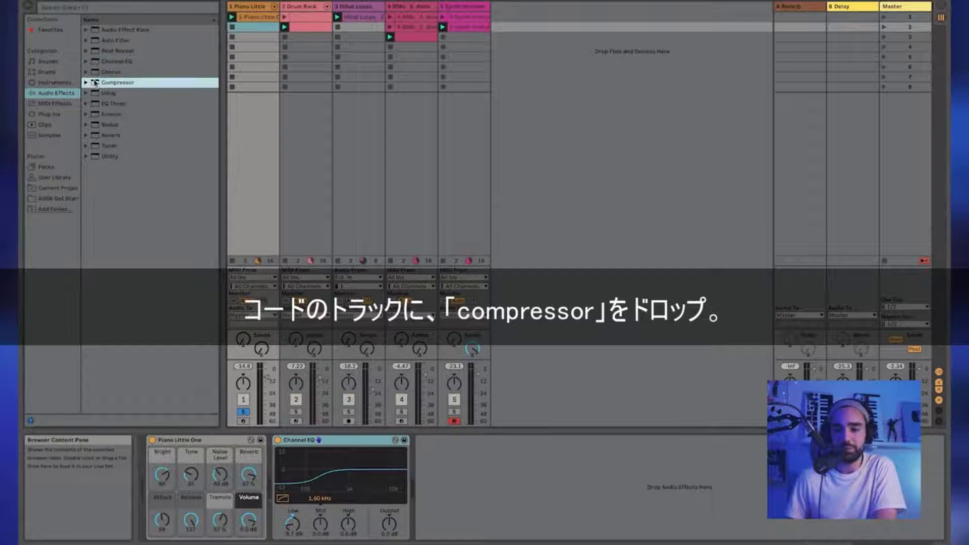
left_click_drag(96, 86, 459, 476)
Enable the Compressor's Sidechain with 2-Drum Rack as the source, tapping the Kicks 21 Dark Handsome chain at Pre FX
left_click(429, 440)
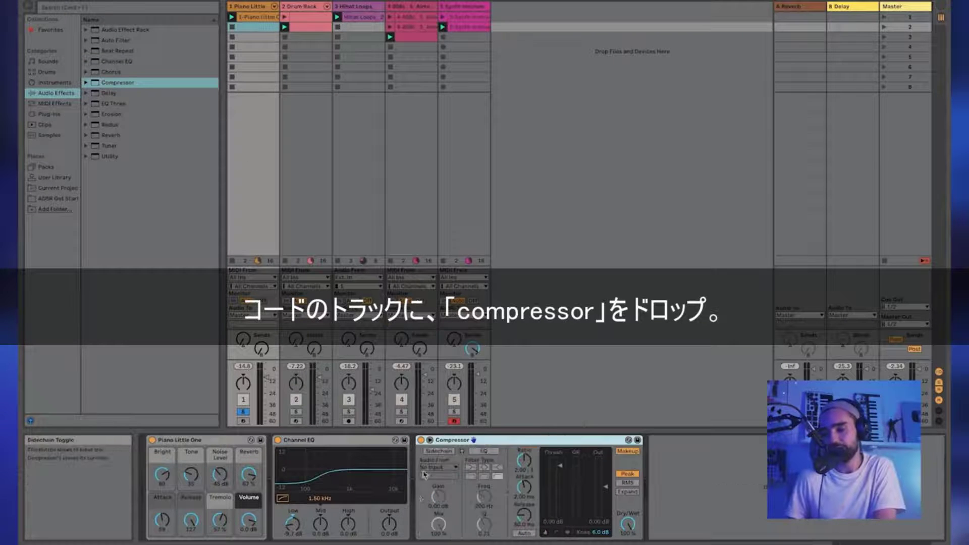
left_click(438, 450)
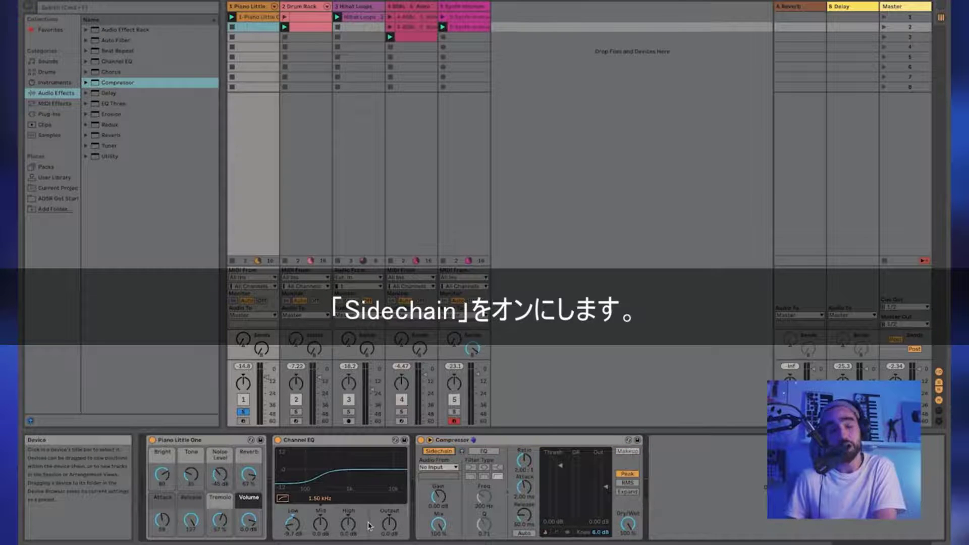
left_click(437, 467)
left_click(435, 486)
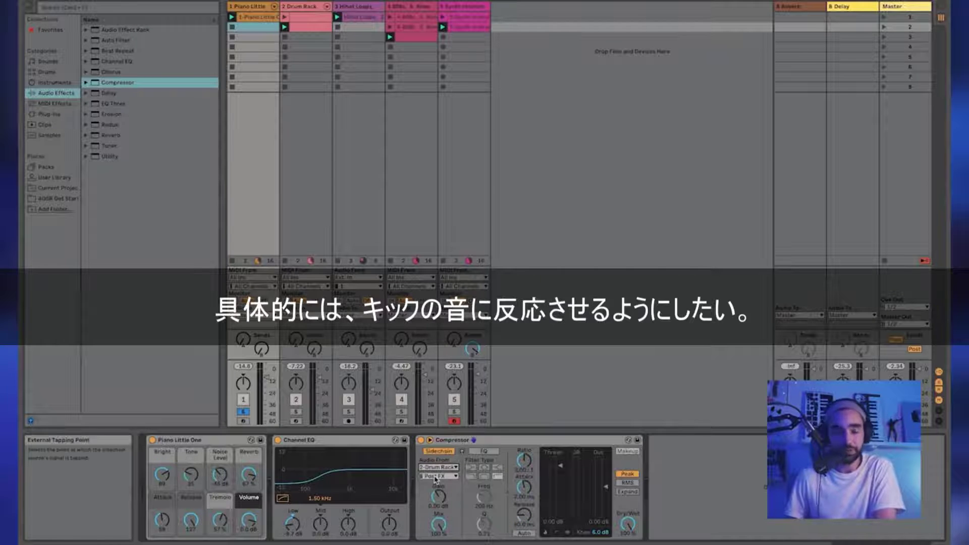
left_click(435, 477)
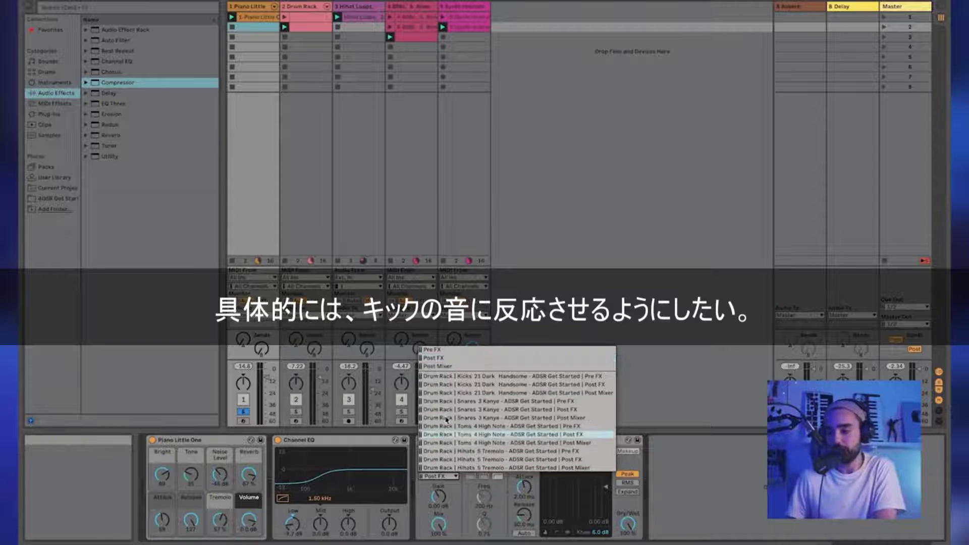
left_click(448, 378)
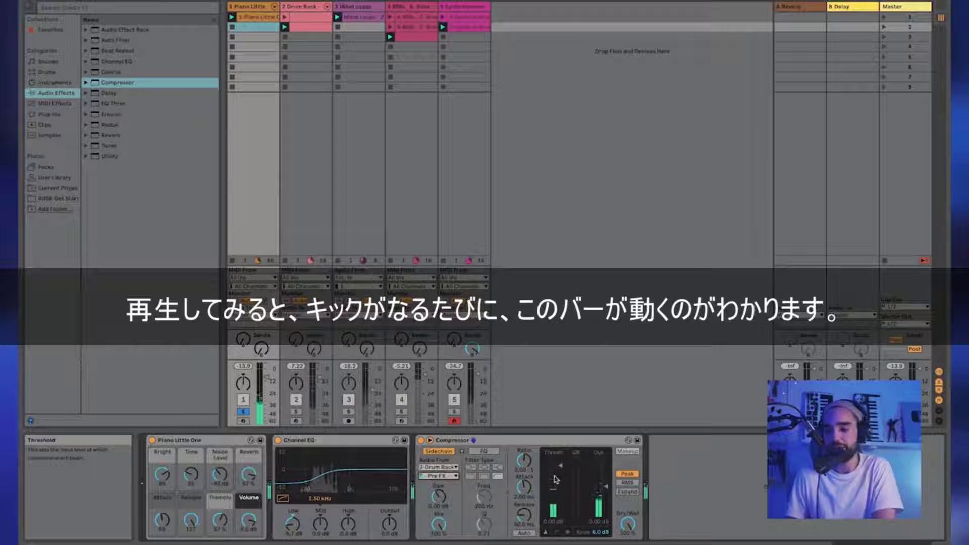
Lower the piano Compressor's threshold to -30 dB and set its Dry/Wet to 80 %
left_click_drag(555, 480, 560, 506)
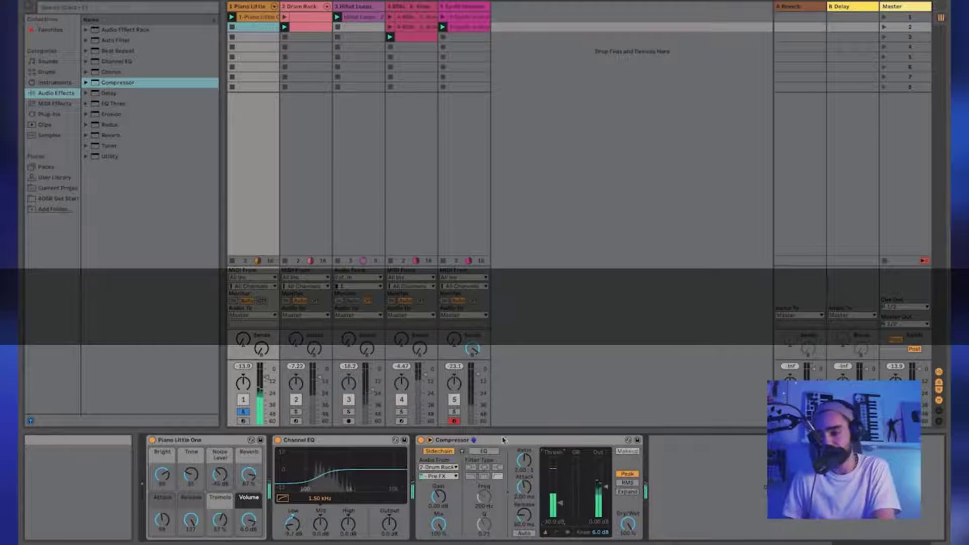
left_click_drag(637, 537, 627, 540)
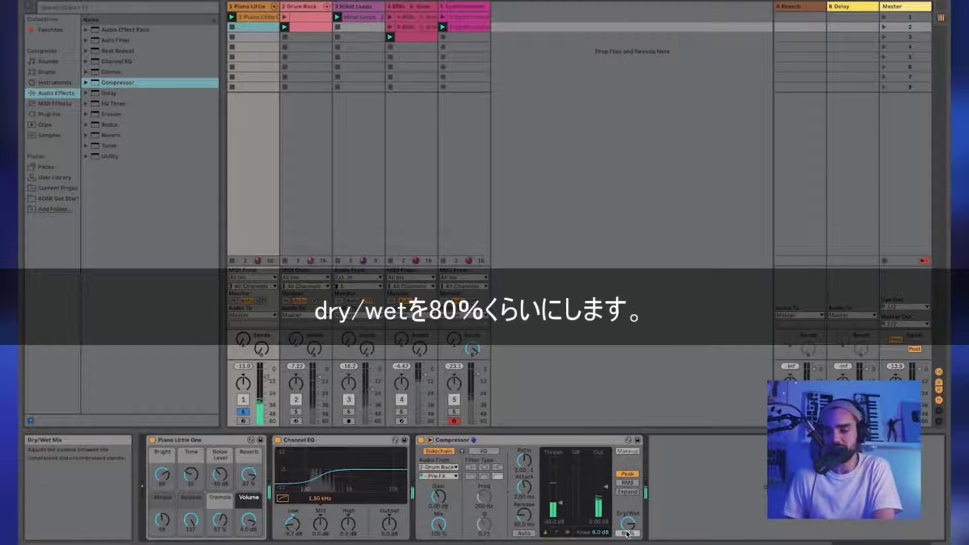
Copy the piano's sidechain Compressor to the end of the device chains on the Hihat Loops, 808s and Synth Instrument tracks
left_click(551, 444)
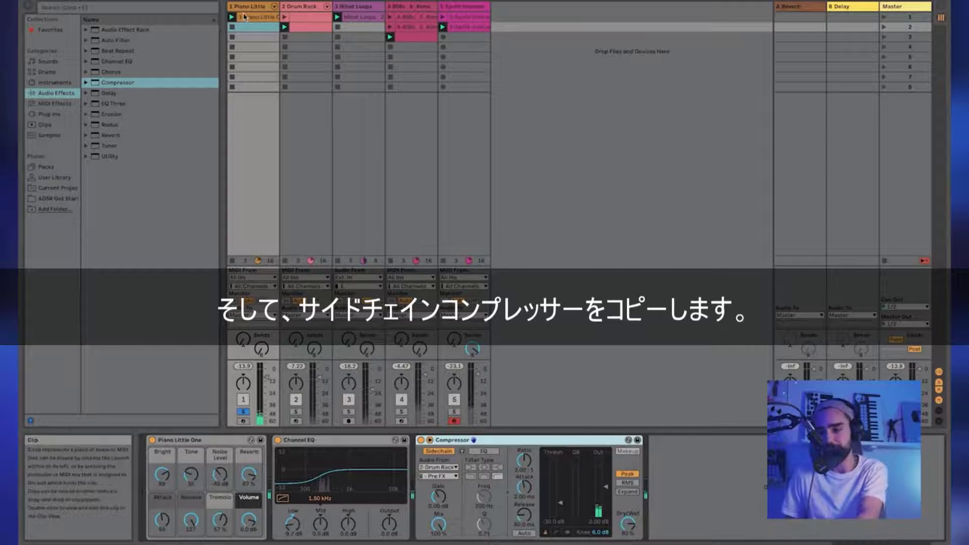
left_click(359, 6)
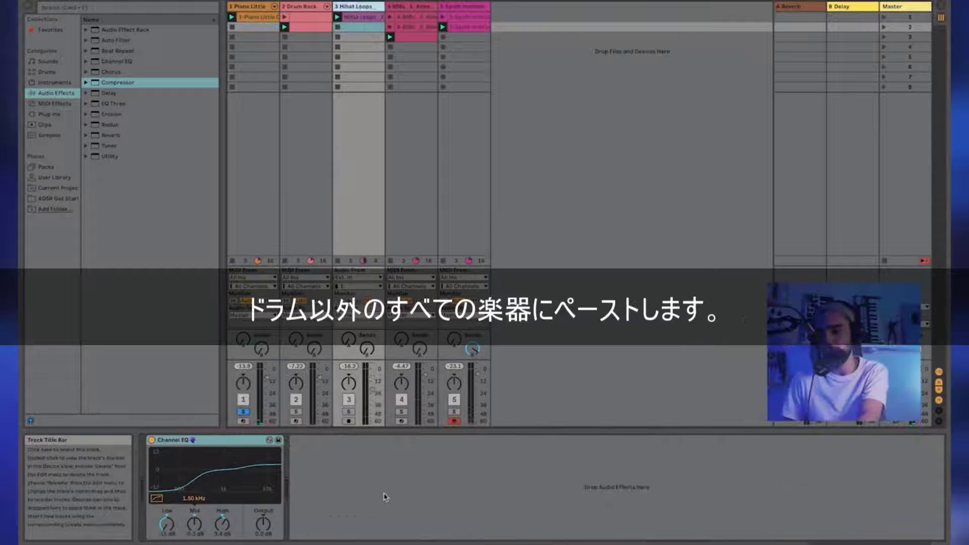
key("ctrl+v")
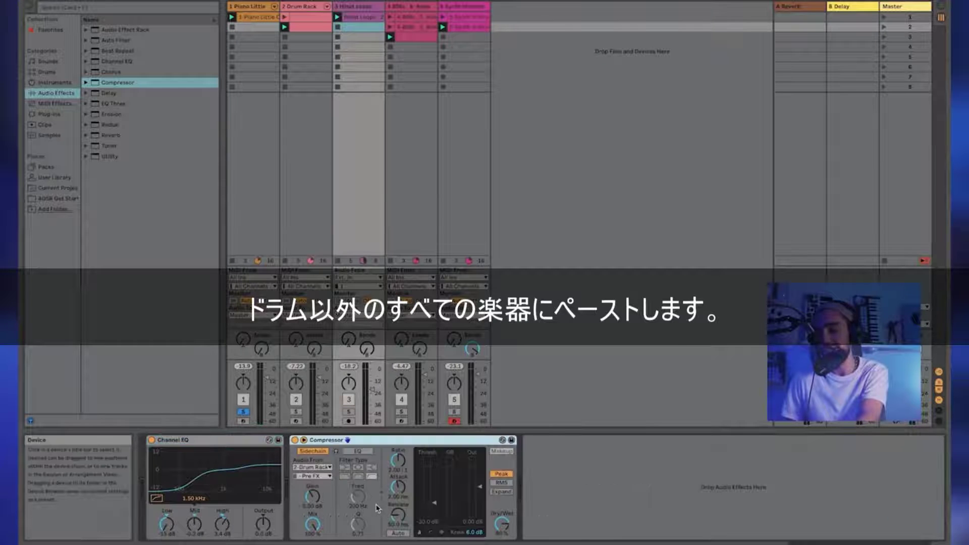
left_click(400, 9)
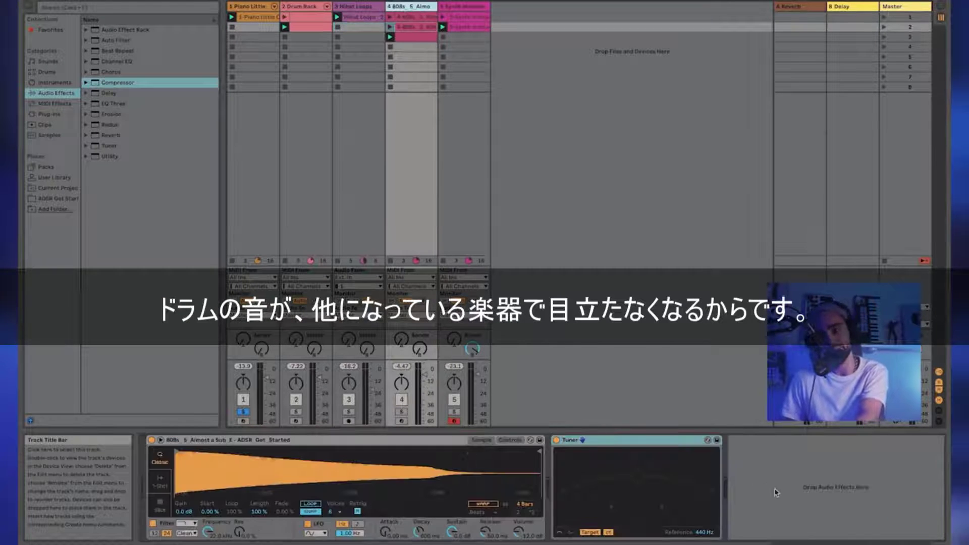
key("ctrl+v")
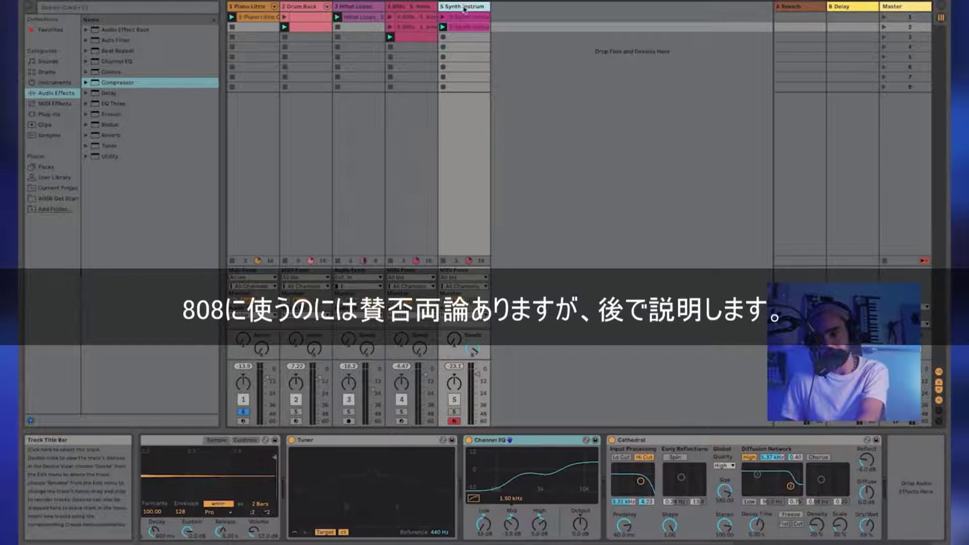
key("Right")
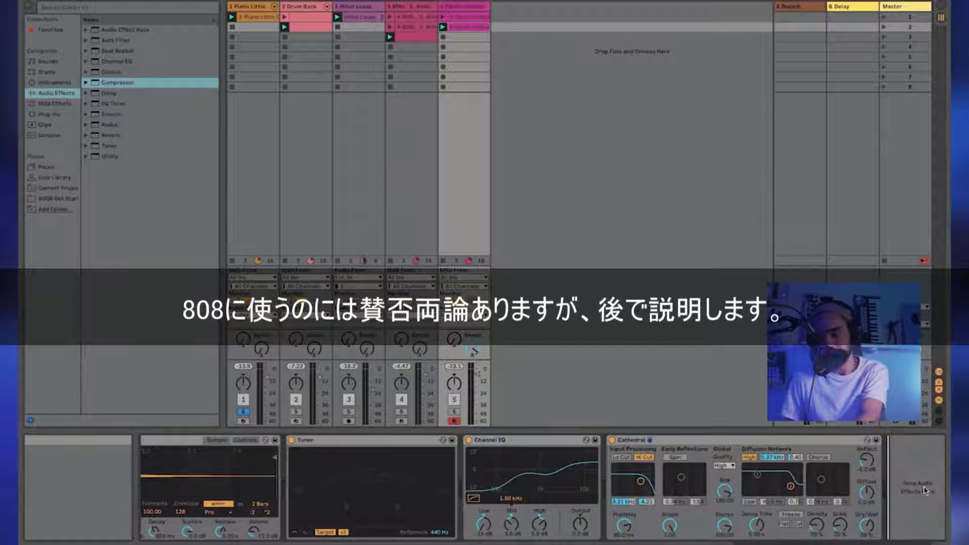
left_click_drag(925, 491, 925, 491)
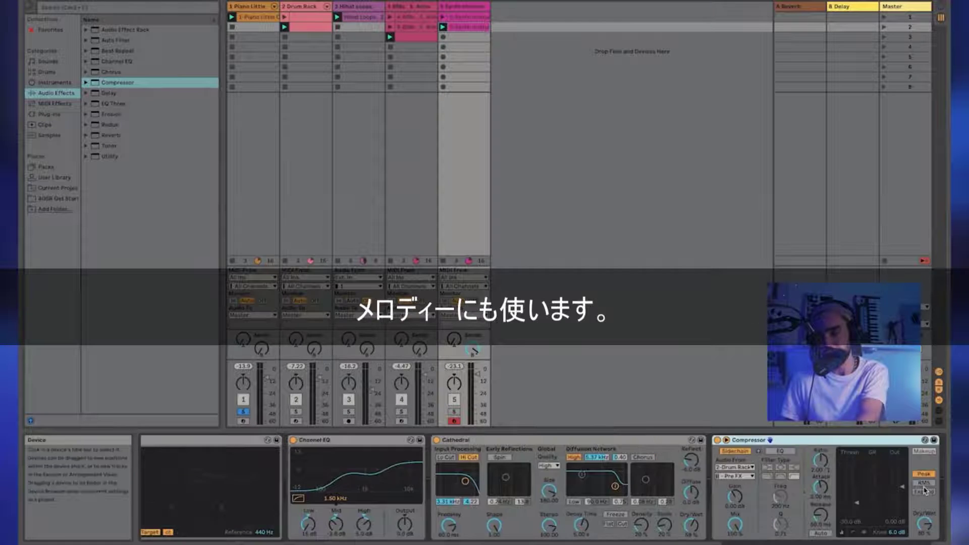
Check the 808s track's devices and, on the Synth Instrument track, move the Compressor ahead of the Cathedral reverb
left_click(399, 8)
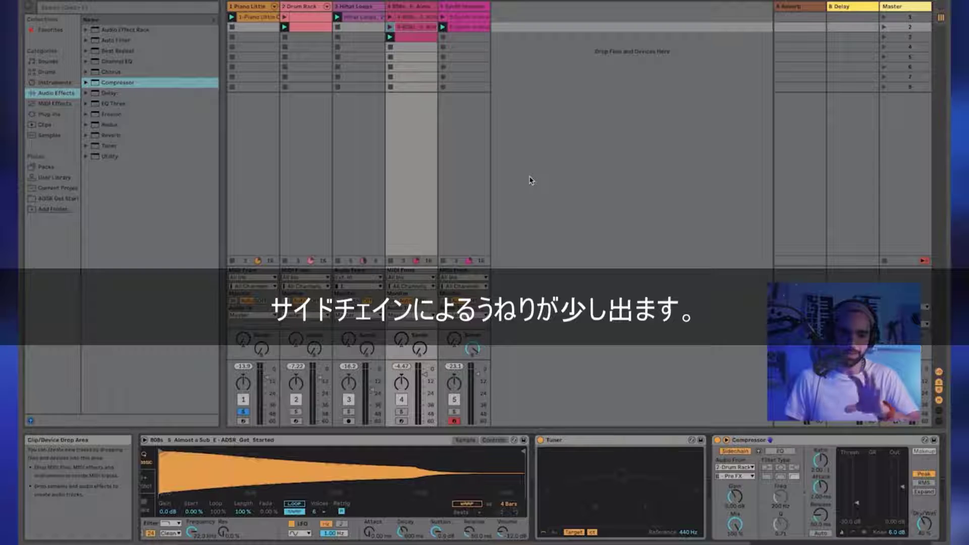
left_click(464, 7)
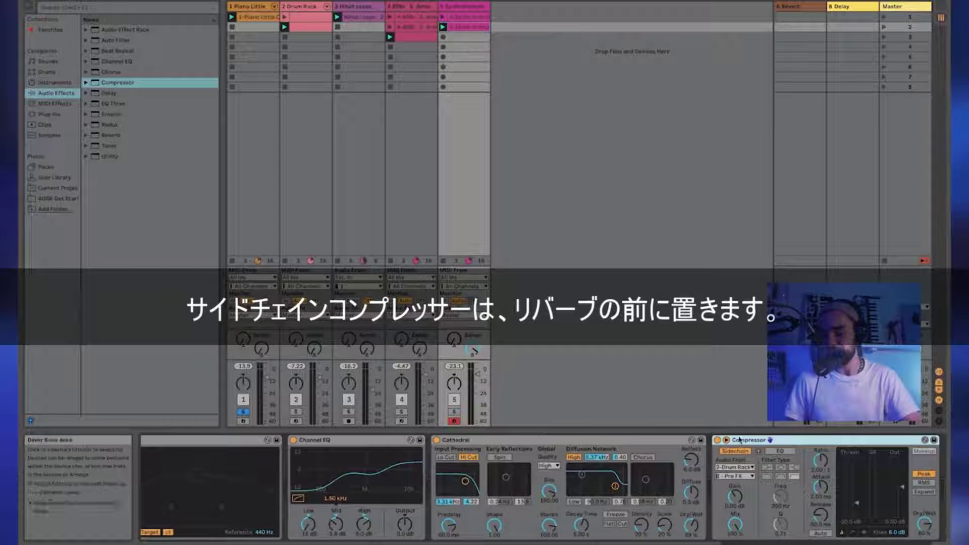
left_click_drag(738, 439, 485, 463)
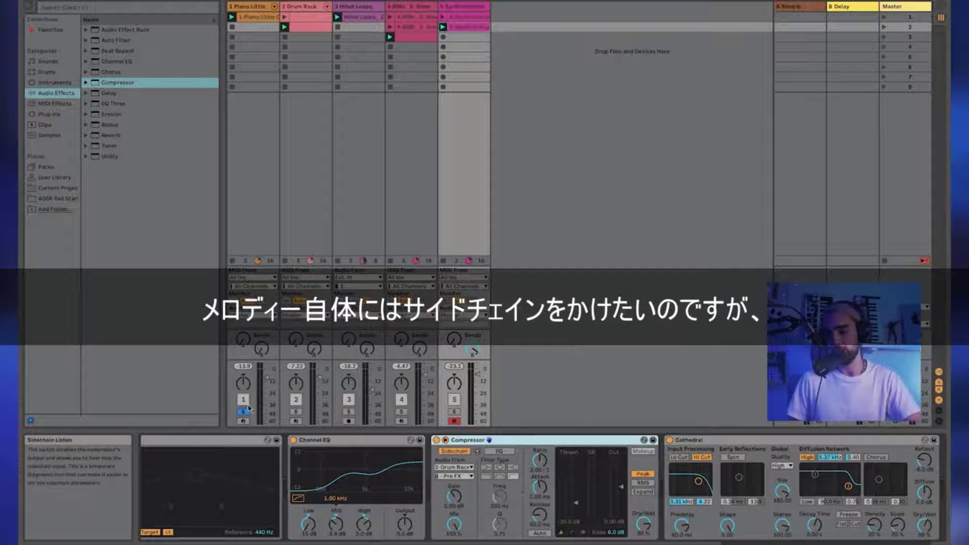
Unsolo the piano track and play back the full mix with the sidechain compression
scroll(301, 479, "left", 3)
scroll(301, 479, "right", 5)
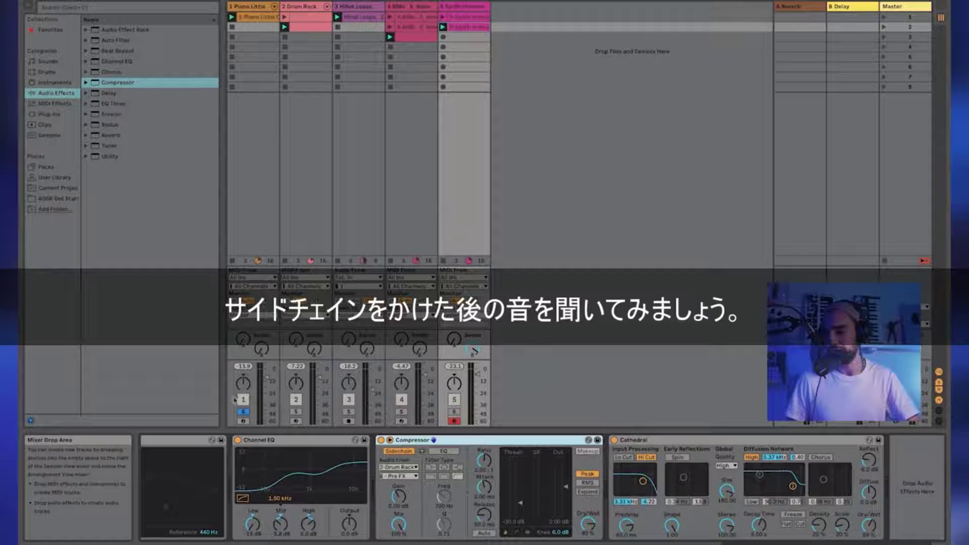
left_click(243, 411)
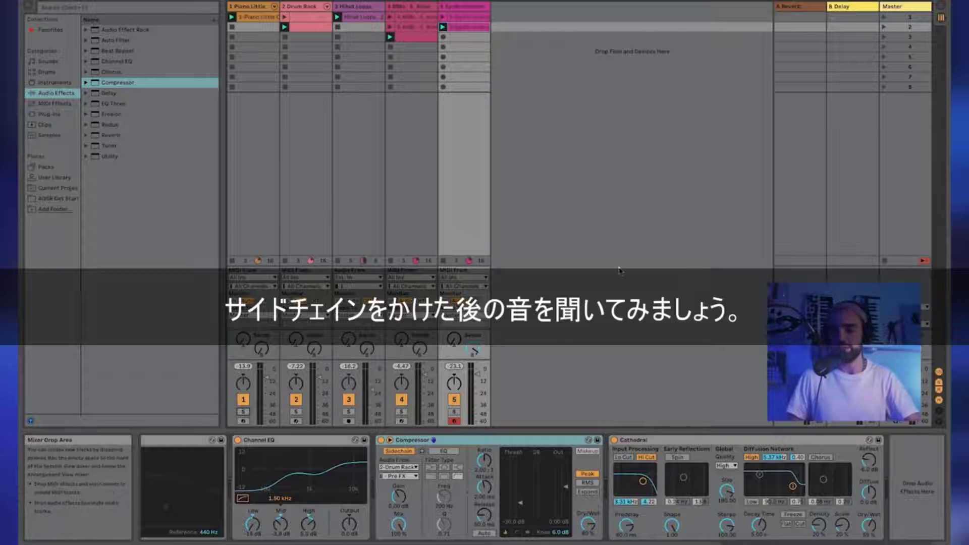
key("space")
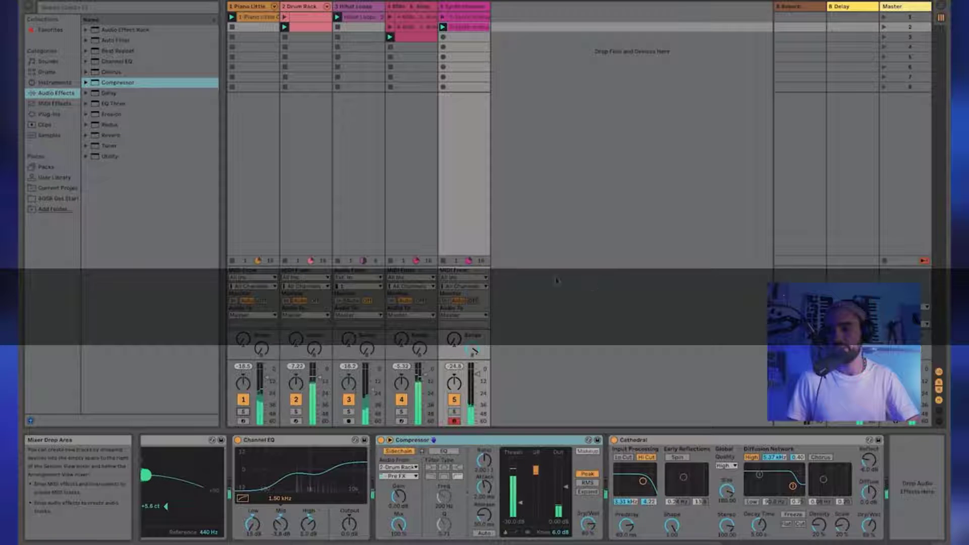
Compare the mix with the sidechain Compressor bypassed and active on the Synth Instrument track and on the piano track
left_click(32, 6)
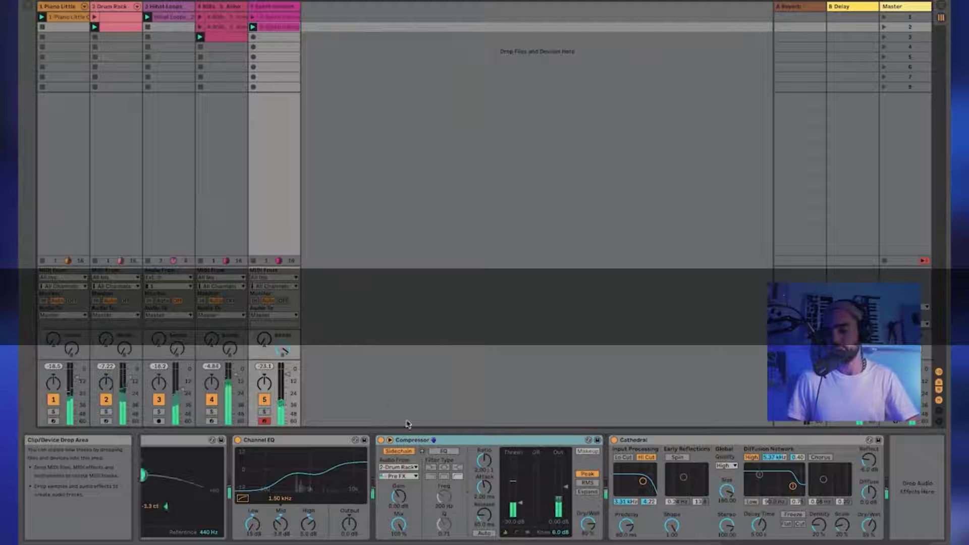
left_click(381, 441)
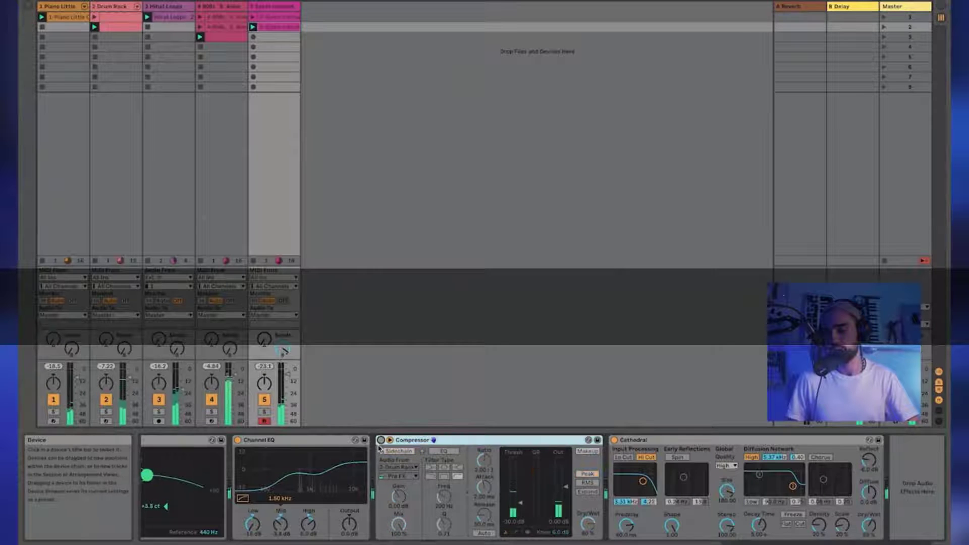
left_click(381, 440)
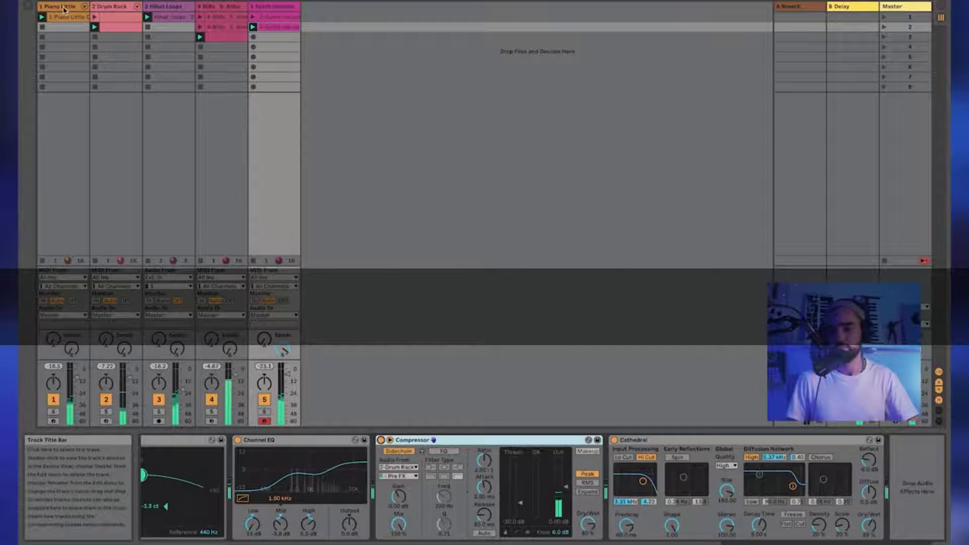
left_click(63, 197)
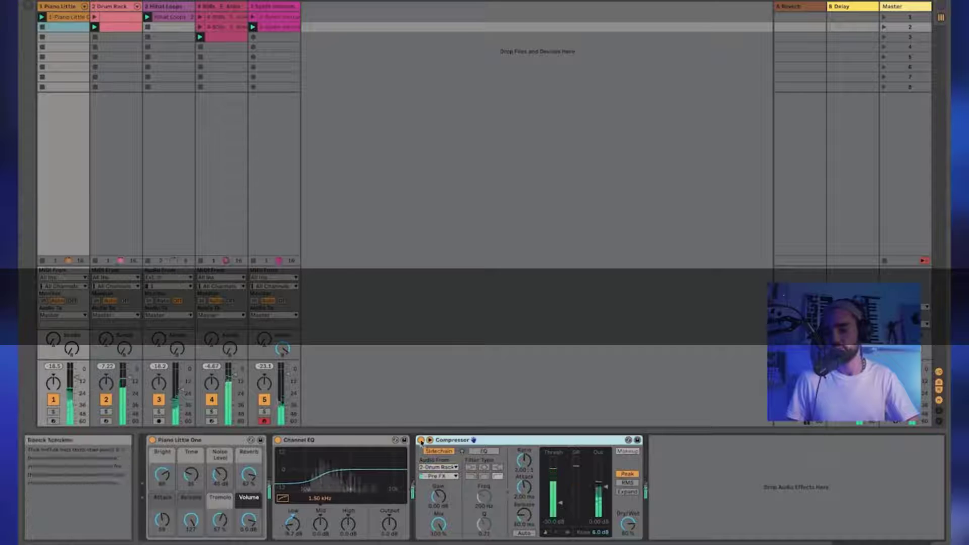
left_click(421, 441)
left_click(421, 440)
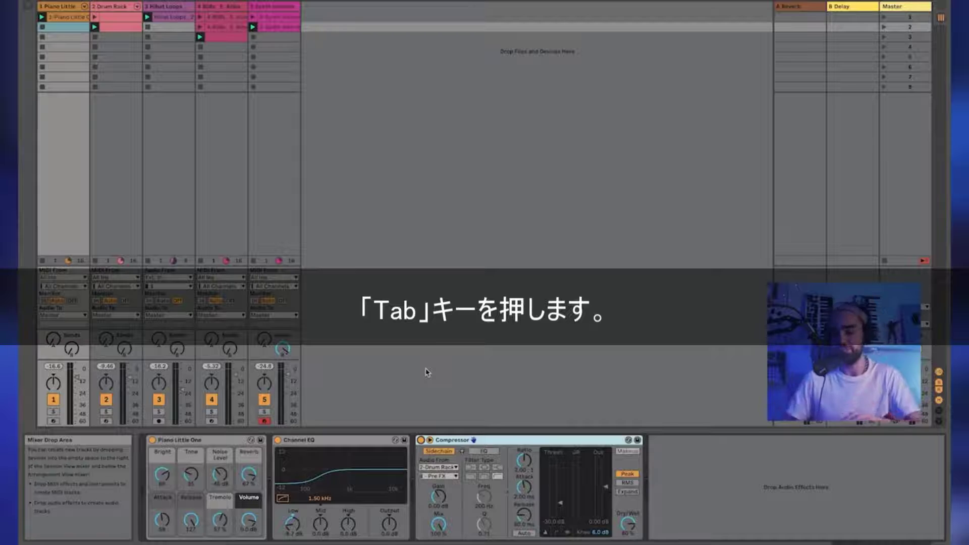
Switch to the Arrangement View and examine the timeline and the devices of each of the five tracks
key("Tab")
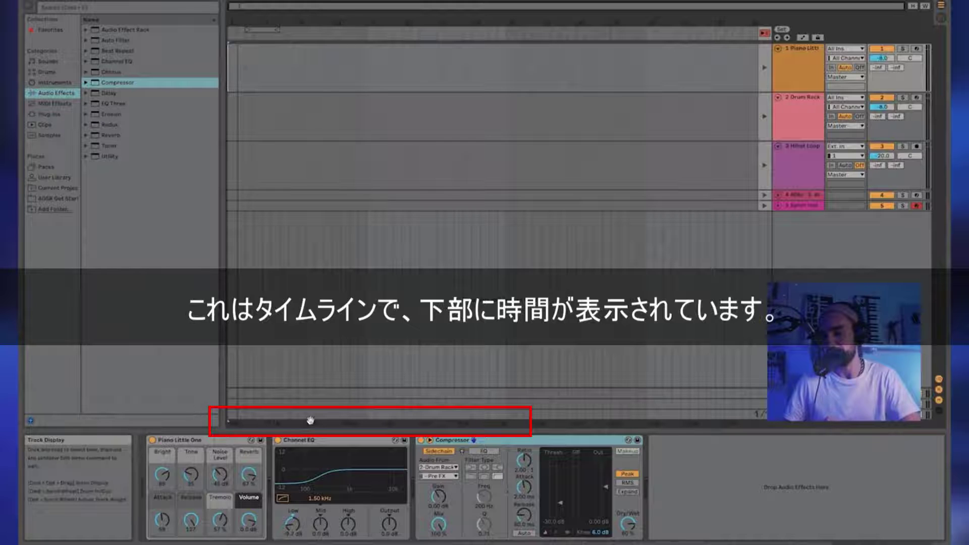
left_click(788, 74)
left_click(794, 125)
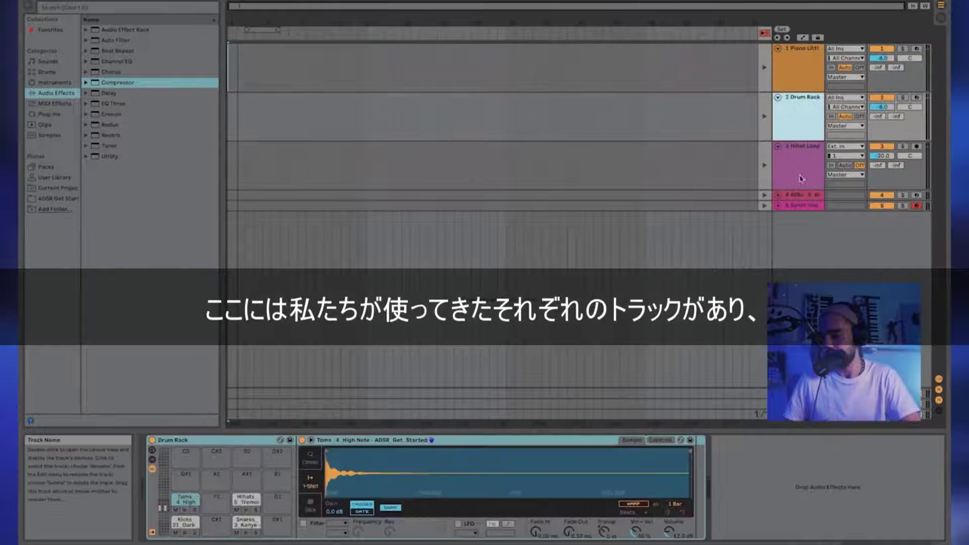
left_click(802, 185)
left_click(796, 196)
left_click(795, 206)
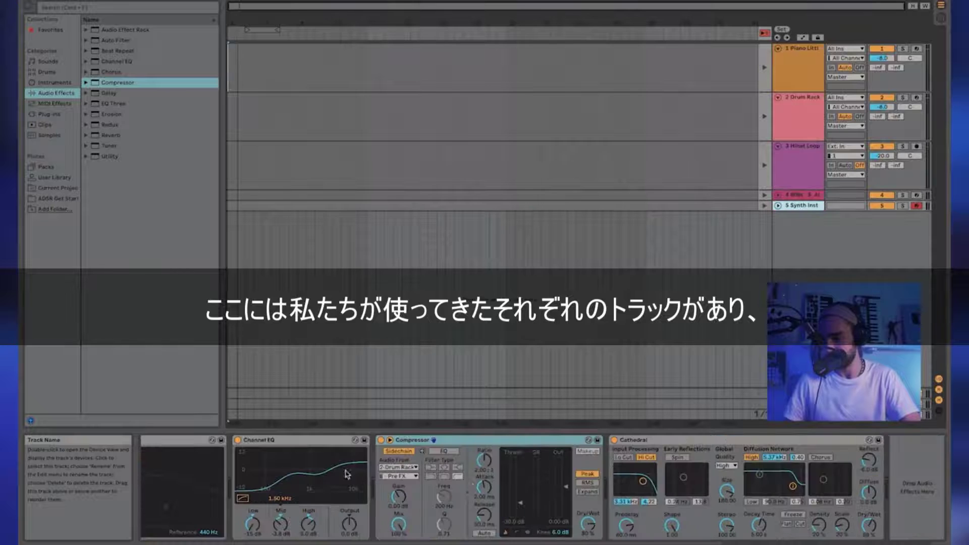
left_click(794, 121)
left_click(792, 74)
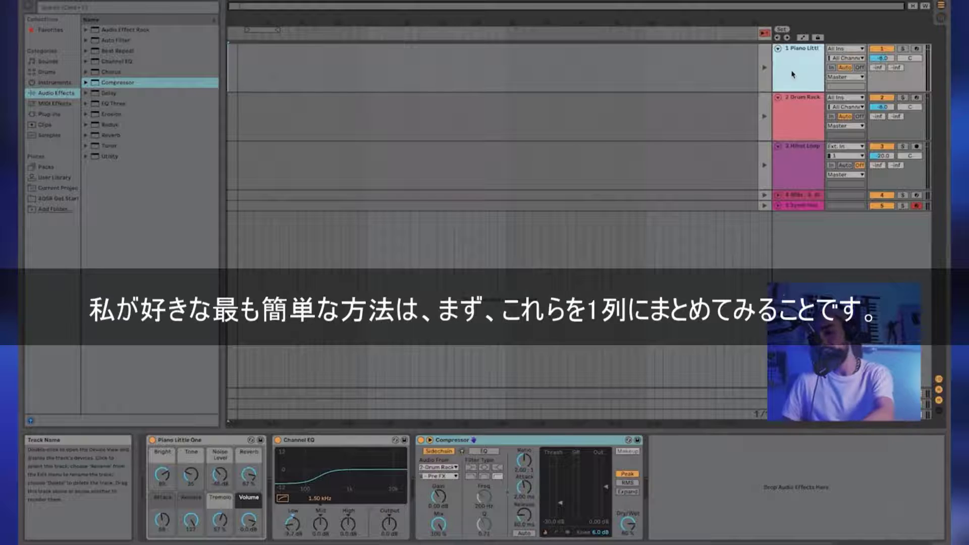
Return to the Session View and move the piano, drum, hi-hat and synth clips into scene 3 beside the 808 clip
key("Tab")
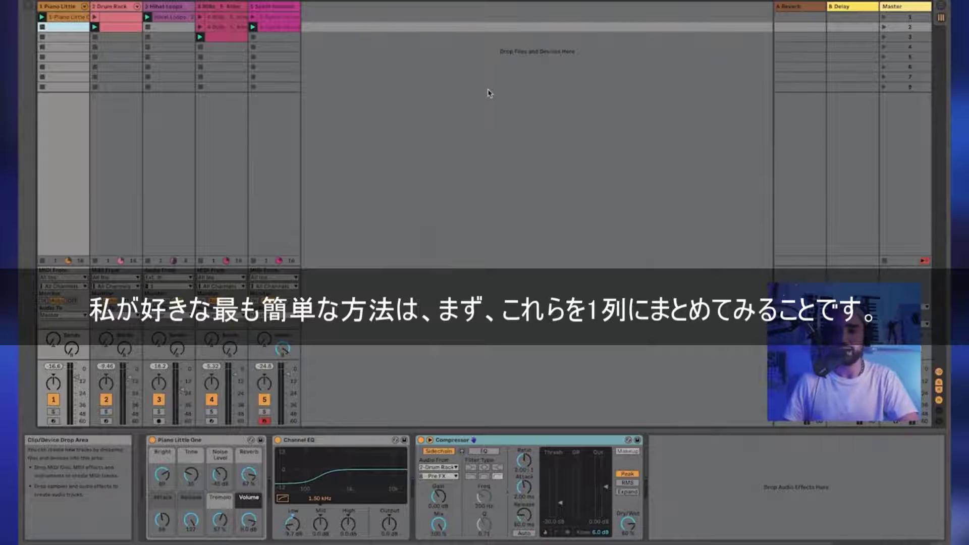
left_click(127, 28)
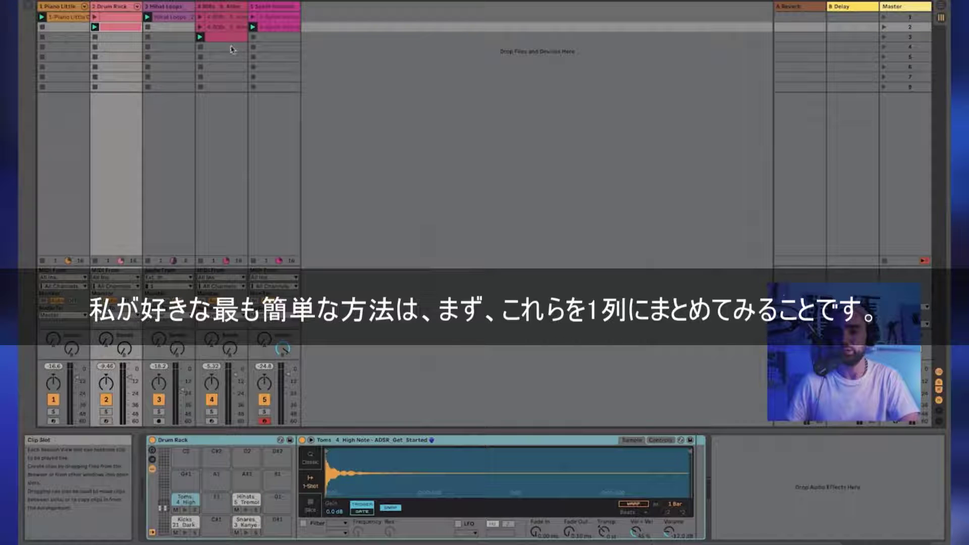
left_click_drag(102, 28, 66, 36)
left_click_drag(166, 17, 168, 37)
left_click_drag(281, 29, 282, 38)
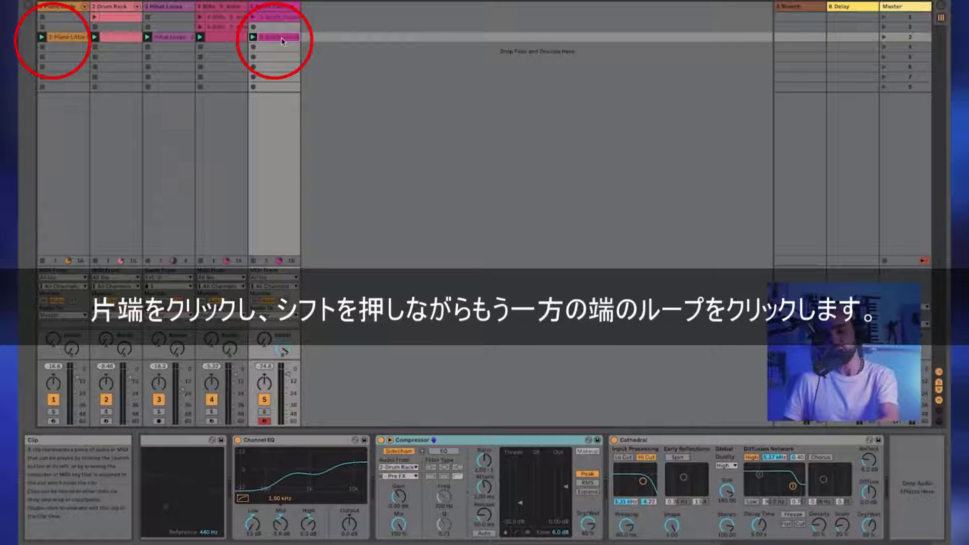
Select all five clips in scene 3 and copy them together onto the Arrangement timeline, starting with the piano track
left_click(64, 40, "shift")
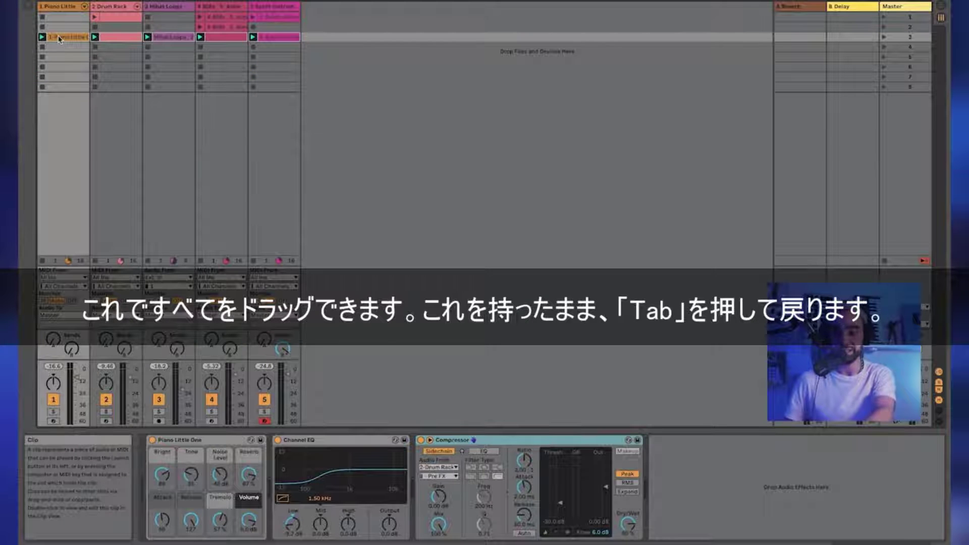
left_click_drag(59, 40, 368, 58)
key("Tab")
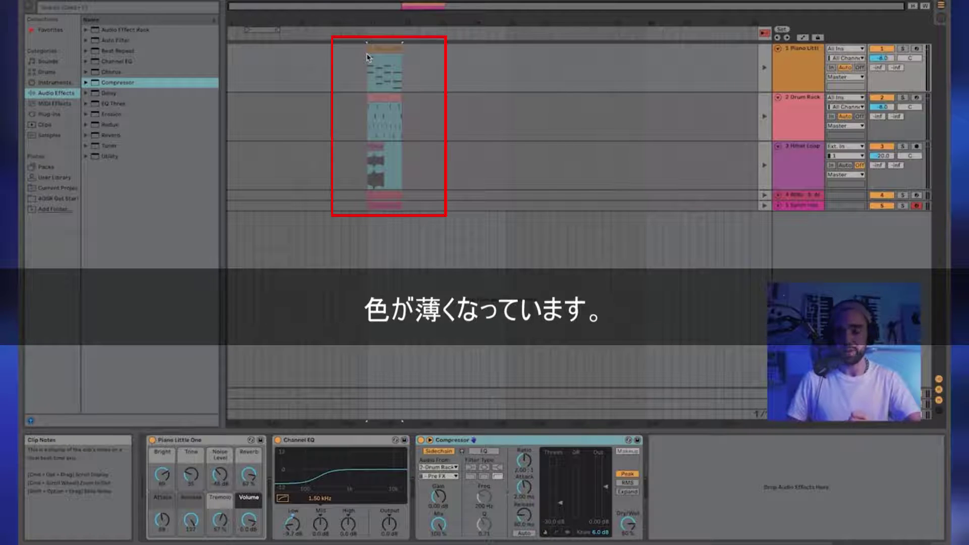
Return all tracks to Arrangement playback instead of Session playback and deselect the copied clips
key("Tab")
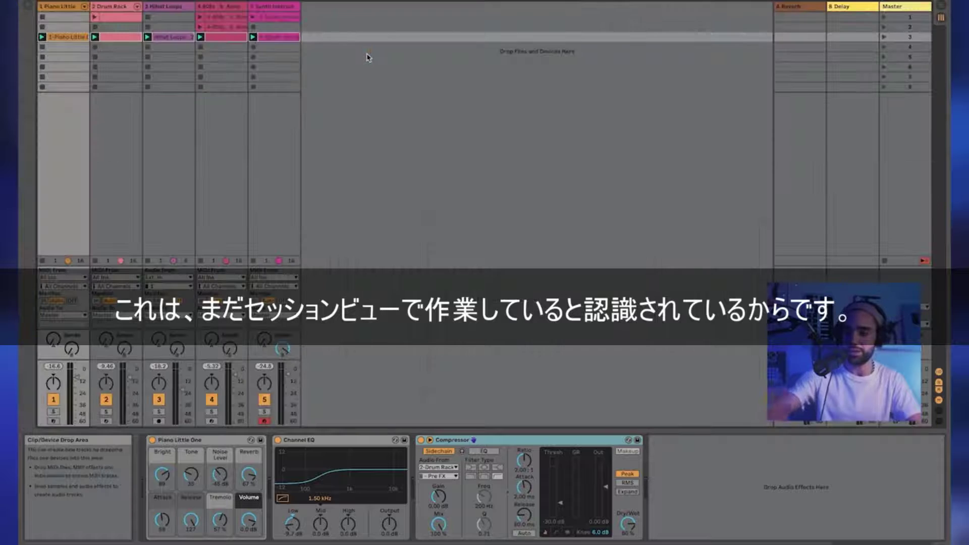
key("Tab")
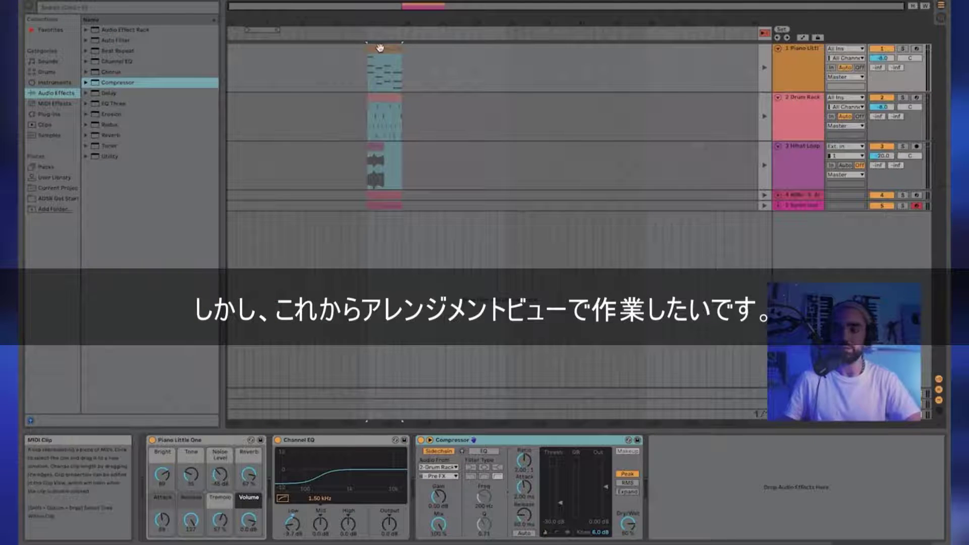
left_click(764, 35)
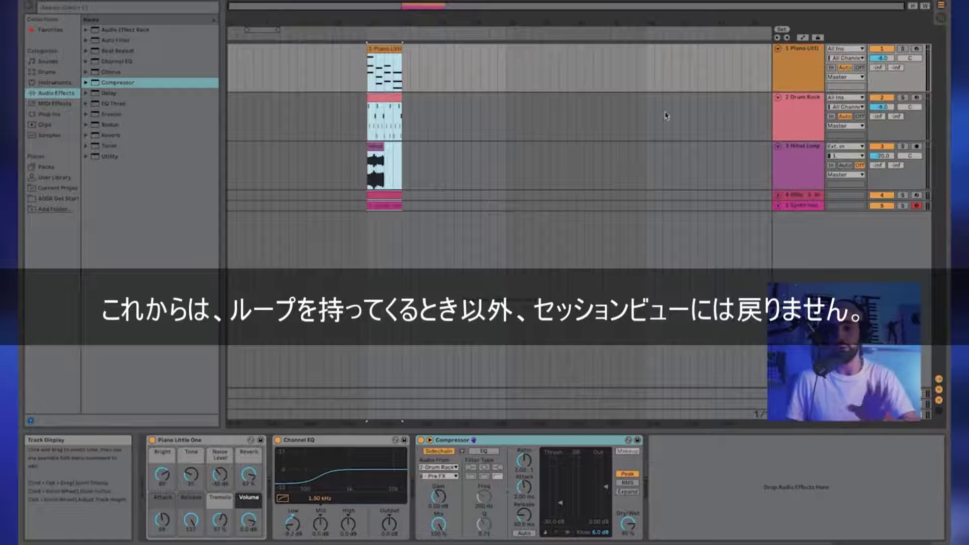
left_click(432, 71)
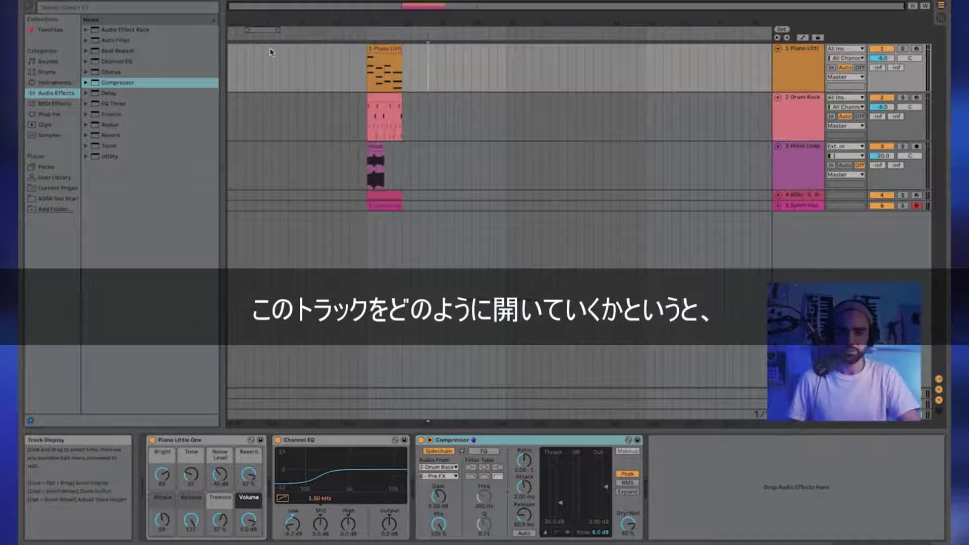
Move the piano chord clip to bar 1 and align the four-bar loop brace with it
left_click(380, 49)
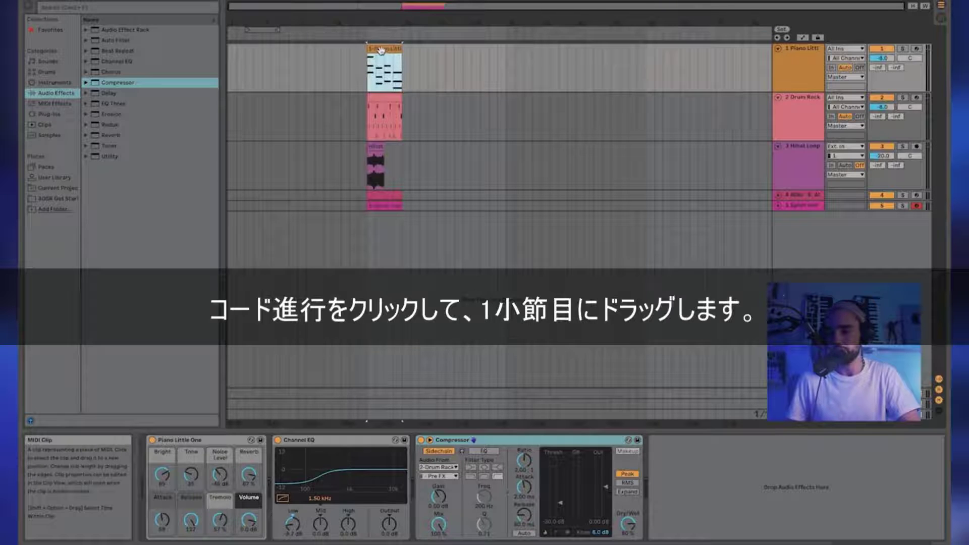
left_click_drag(380, 49, 236, 60)
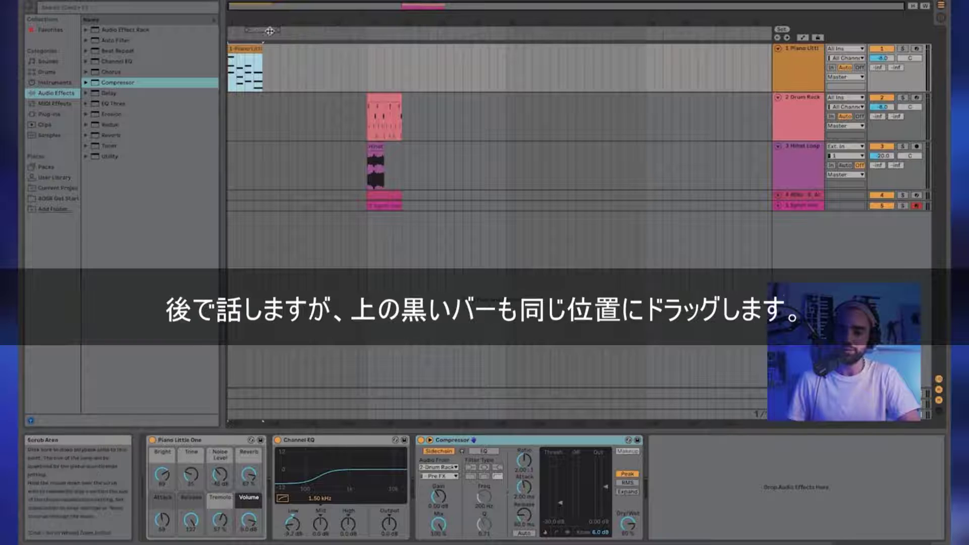
left_click_drag(263, 28, 227, 30)
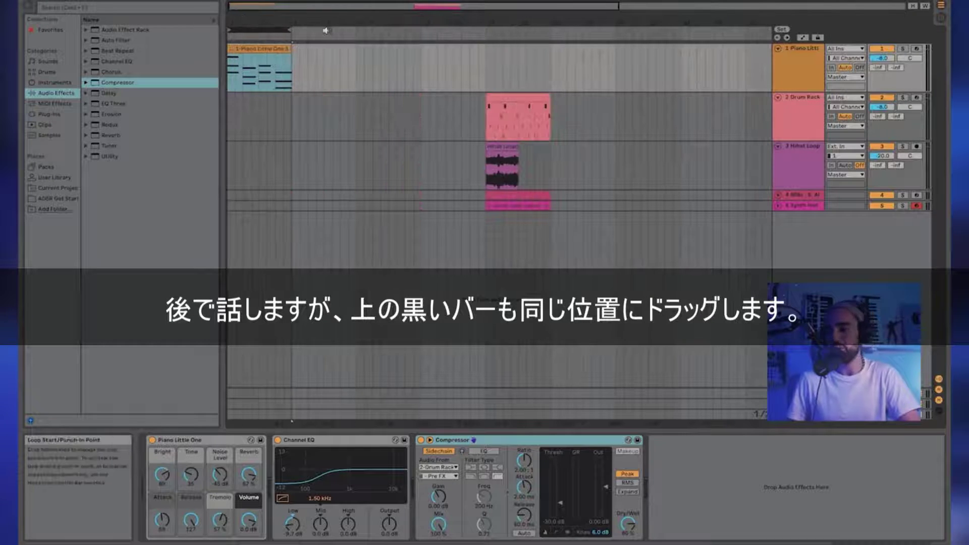
Play the arrangement from bar 1, hide the browser and set the loop to the first 24 bars
double_click(419, 6)
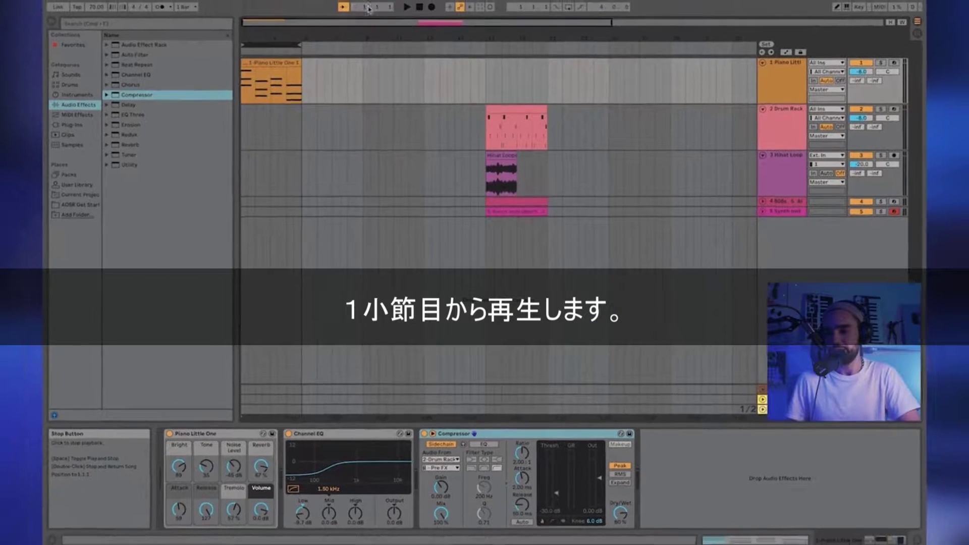
left_click(406, 7)
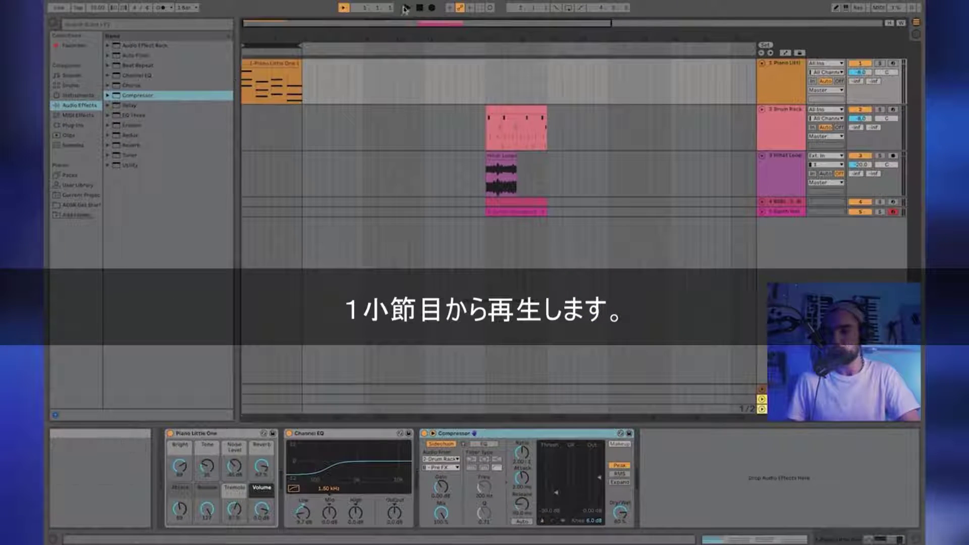
left_click(53, 23)
left_click_drag(151, 38, 666, 128)
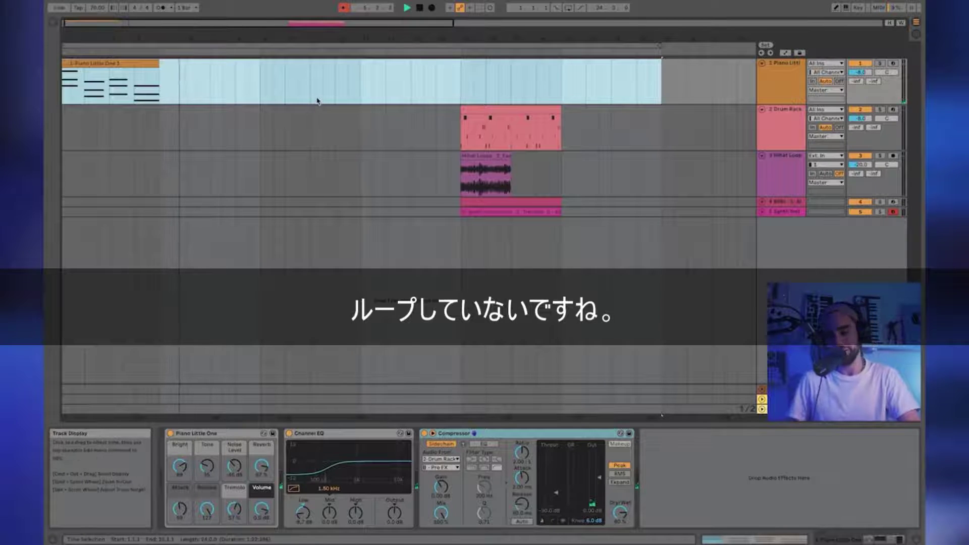
key("space")
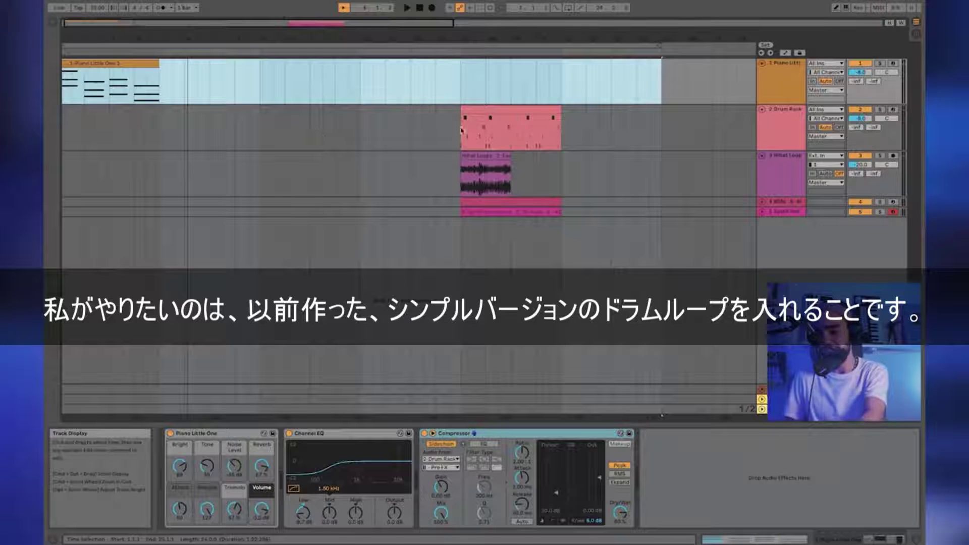
Copy the simple drum loop from scene 1 of the Drum Rack track to bar 5 of its Arrangement track
left_click(400, 132)
key("Tab")
left_click(138, 34)
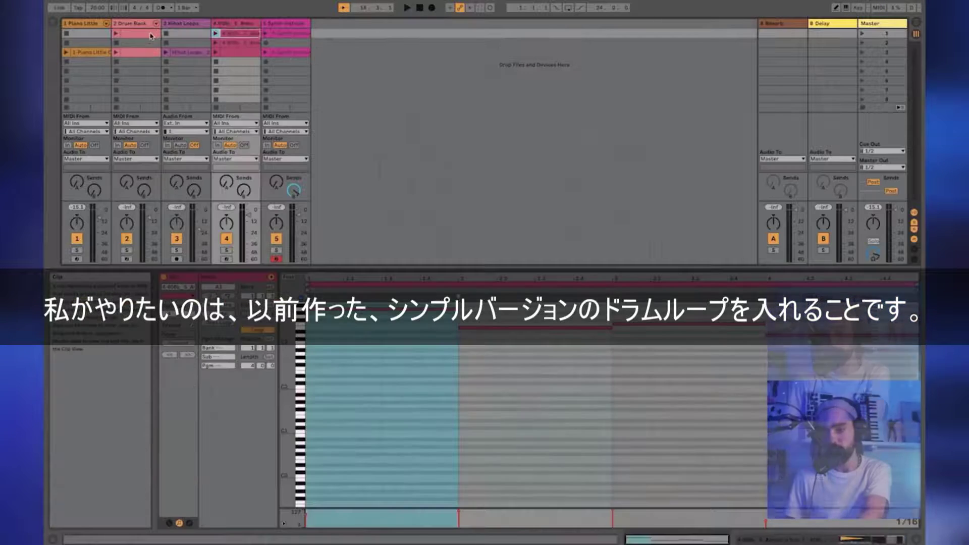
left_click(143, 53)
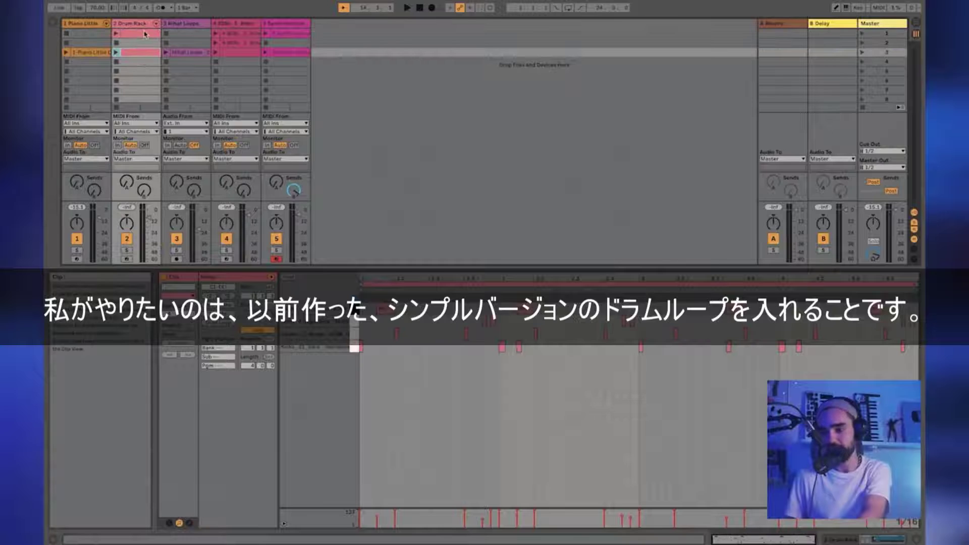
left_click(146, 34)
left_click_drag(133, 37, 161, 126)
key("Tab")
Duplicate the piano chord clip so the copy starts at bar 5 above the simple drum loop
left_click(145, 64)
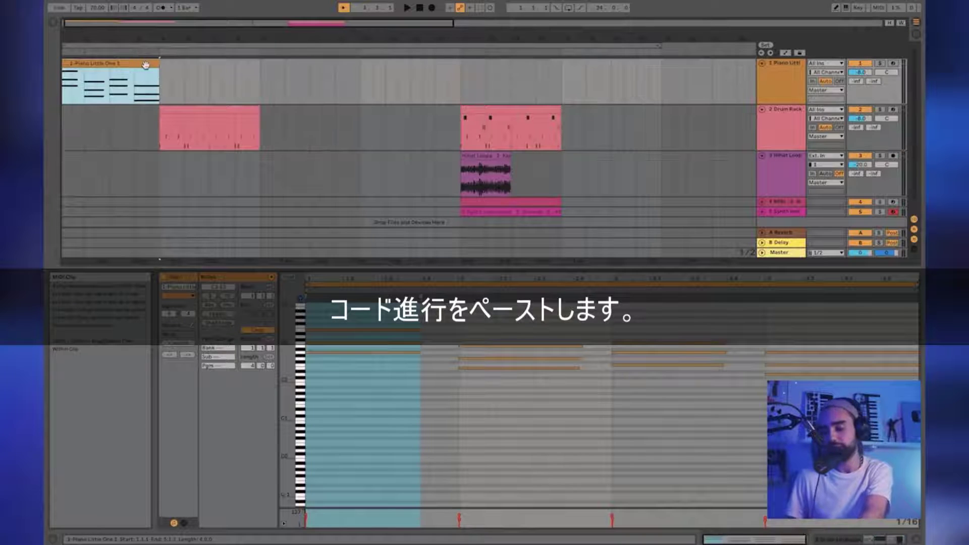
key("ctrl+d")
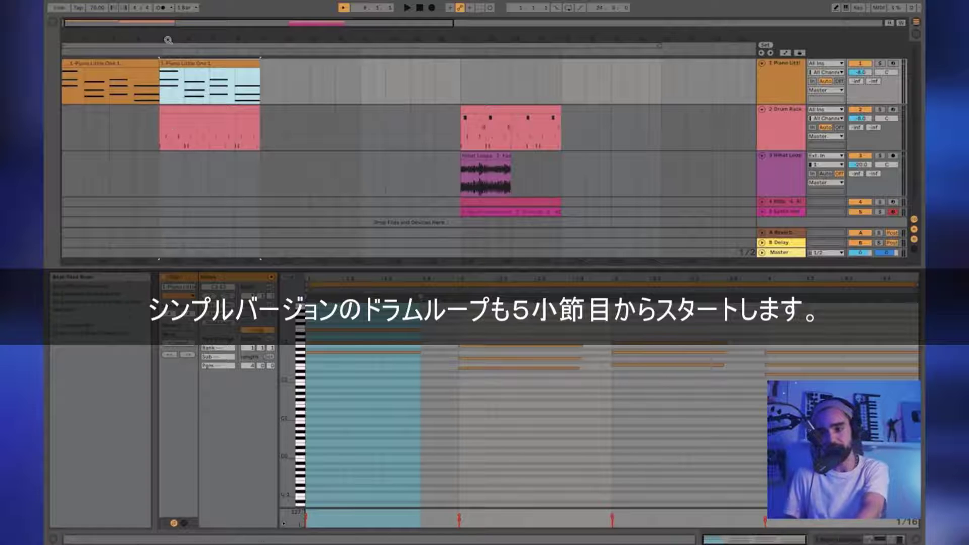
Shorten the loop brace to the first four bars and move it over bars 5 to 8
left_click_drag(167, 38, 113, 44)
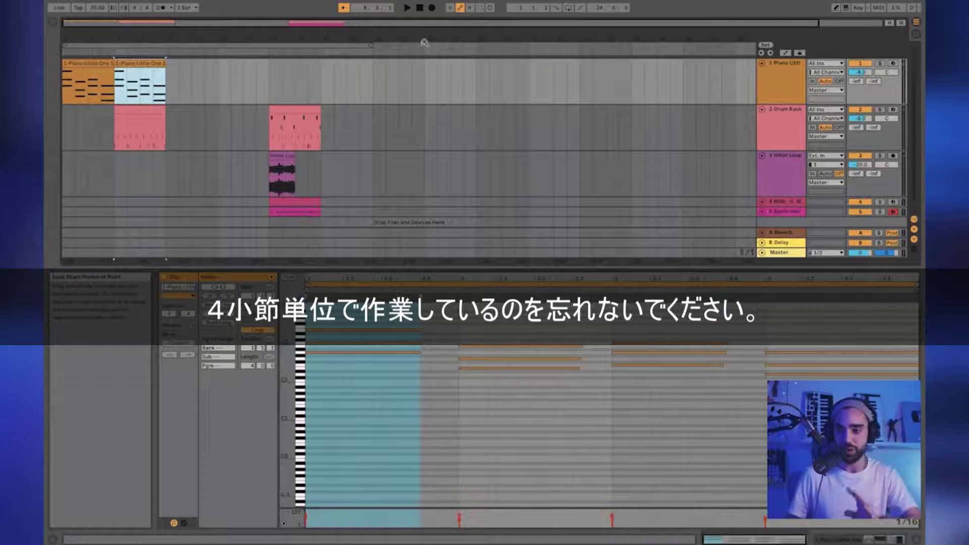
left_click_drag(371, 44, 111, 30)
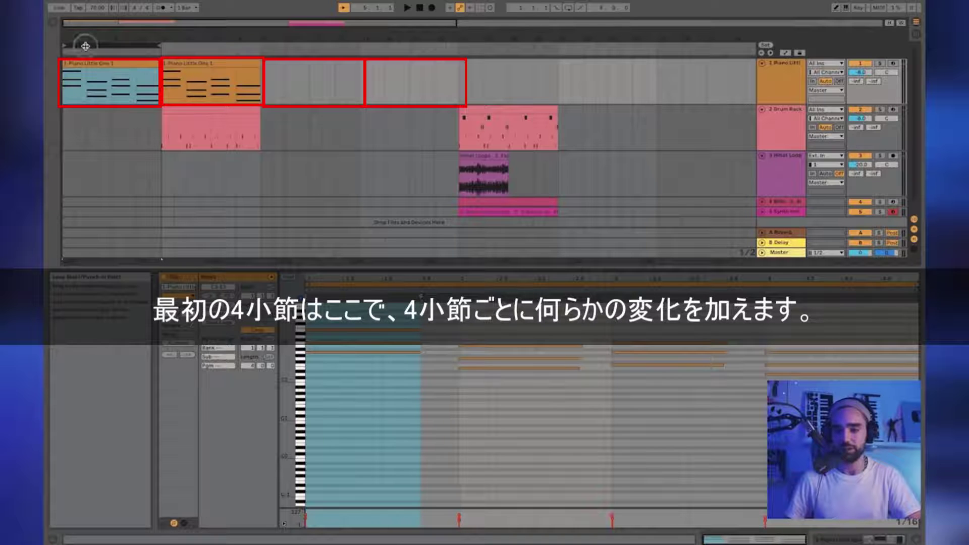
left_click_drag(86, 46, 189, 52)
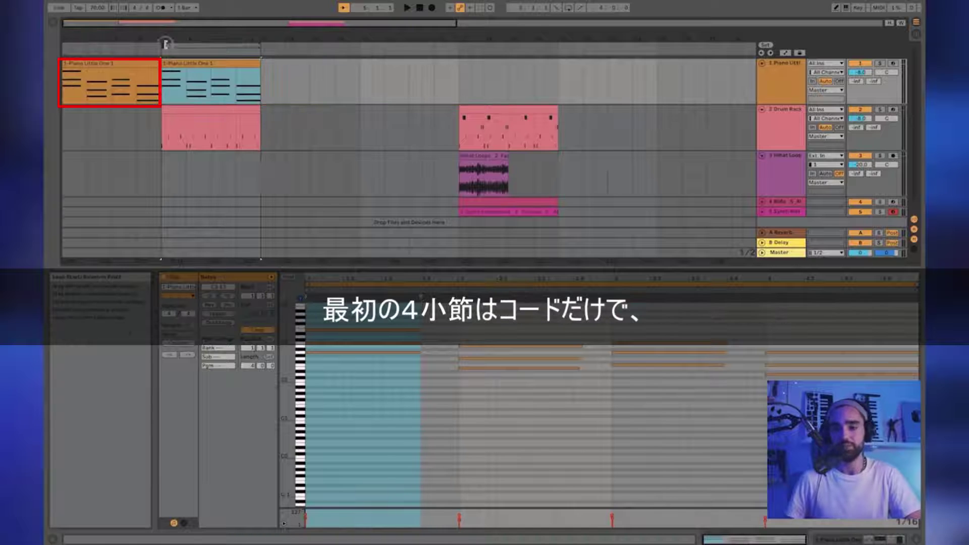
Extend the loop to cover the first eight bars, play it back and reduce the height of the clip detail view
left_click(144, 86)
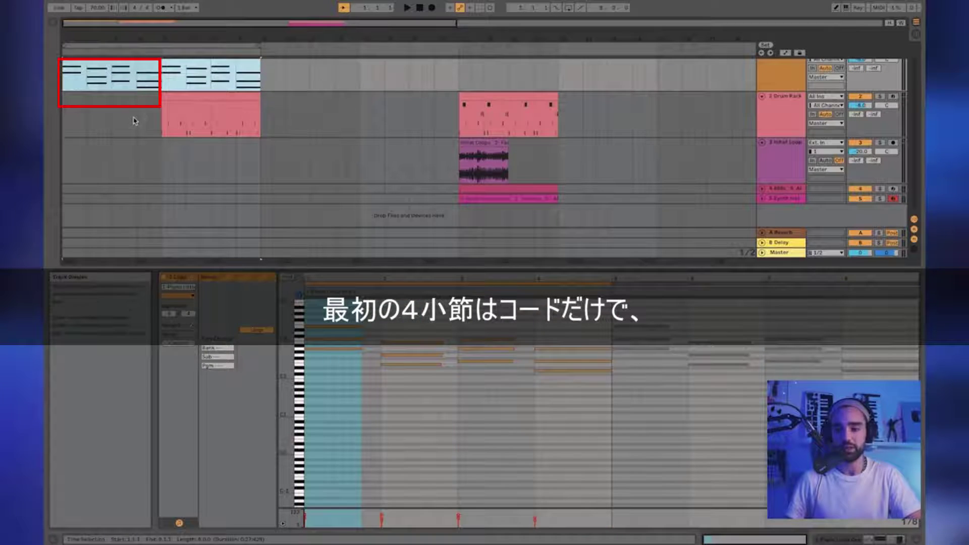
left_click(135, 120)
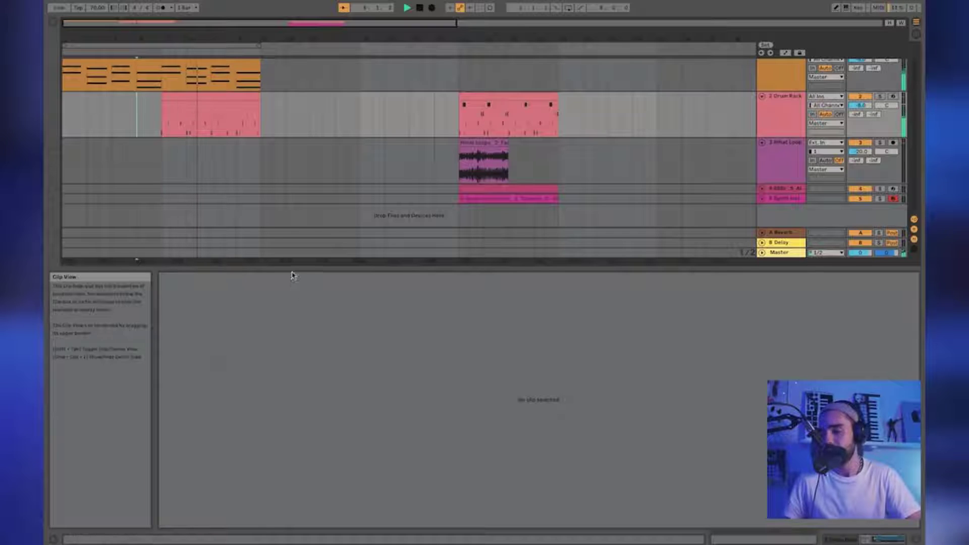
left_click_drag(291, 271, 270, 469)
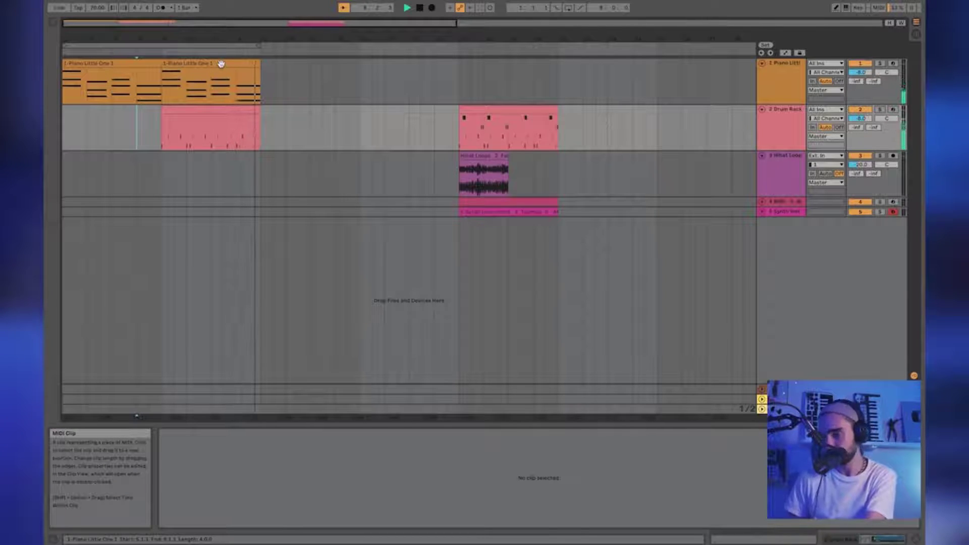
Stop playback and duplicate the bar 5 piano chord clip and simple drum clip so the copies start at bar 9
key("space")
left_click(262, 64)
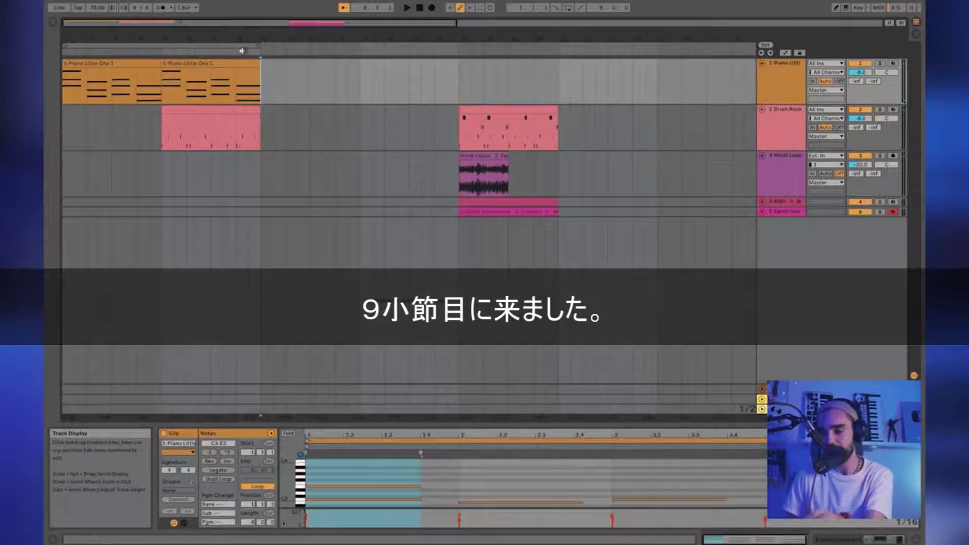
left_click(236, 62)
key("super+d")
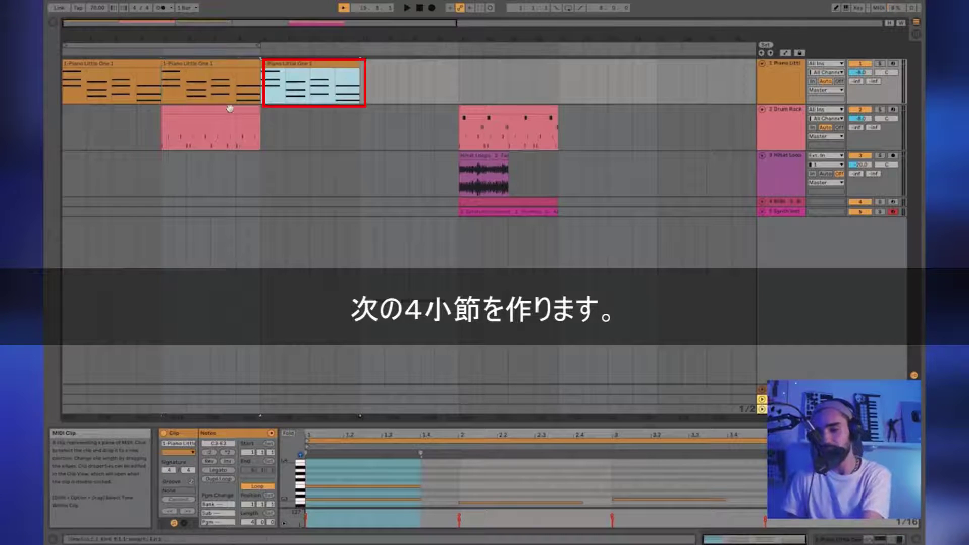
left_click(227, 112)
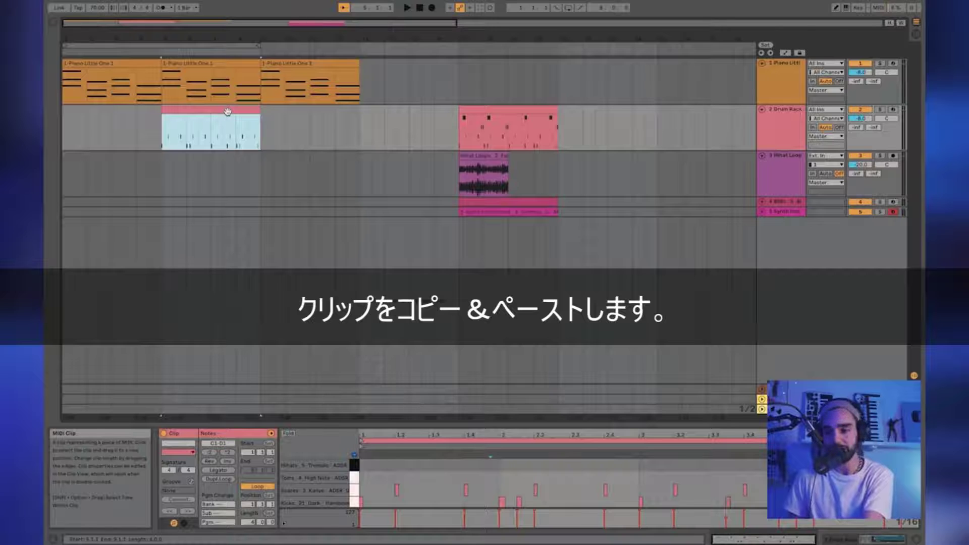
key("super+d")
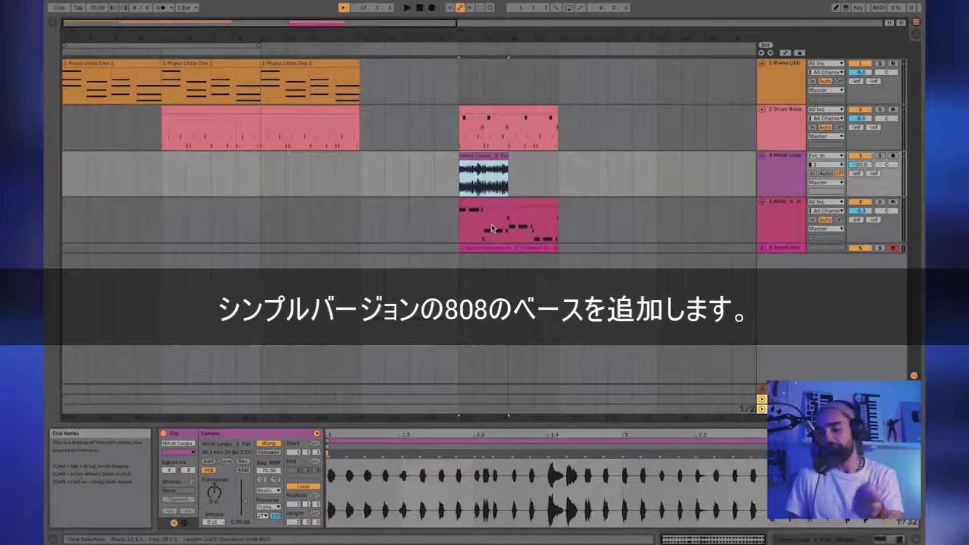
Copy the simple 808 bass loop from scene 1 of the Session View to bar 9 of the 808 Arrangement track
key("Tab")
left_click(236, 34)
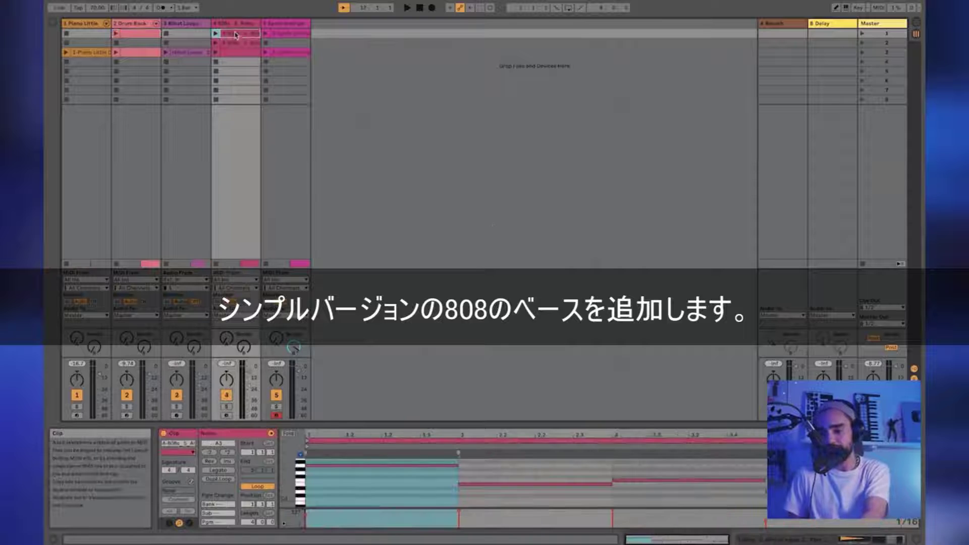
key("Tab")
left_click_drag(236, 36, 267, 231)
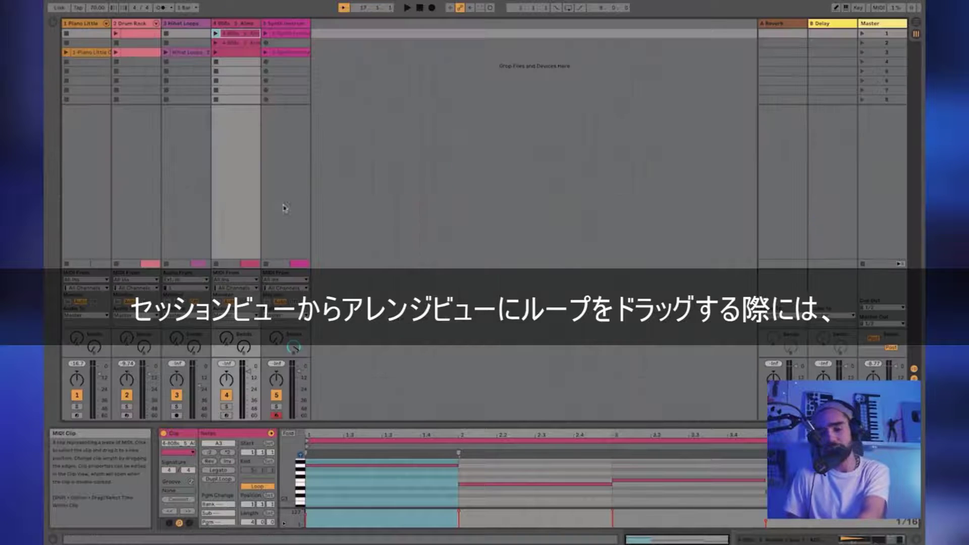
Copy the simple 808 loop to bar 5 of the synth track, unfold that track and play it from bar 5
key("Tab")
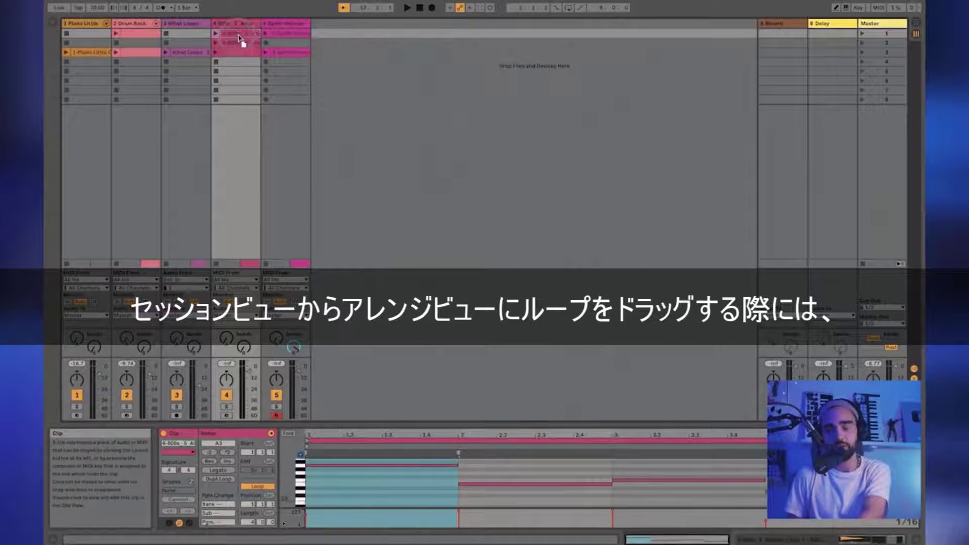
key("Tab")
left_click_drag(239, 38, 168, 250)
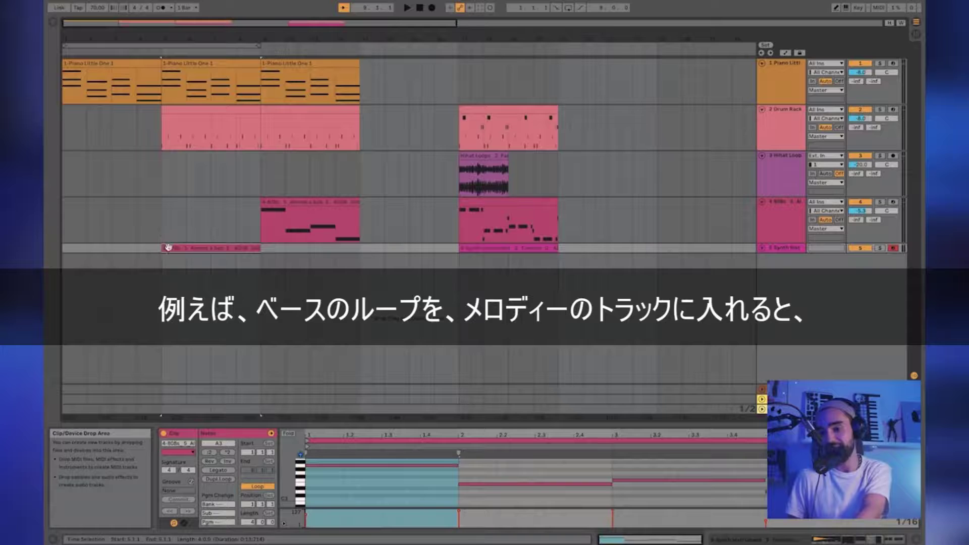
left_click(762, 247)
left_click(164, 273)
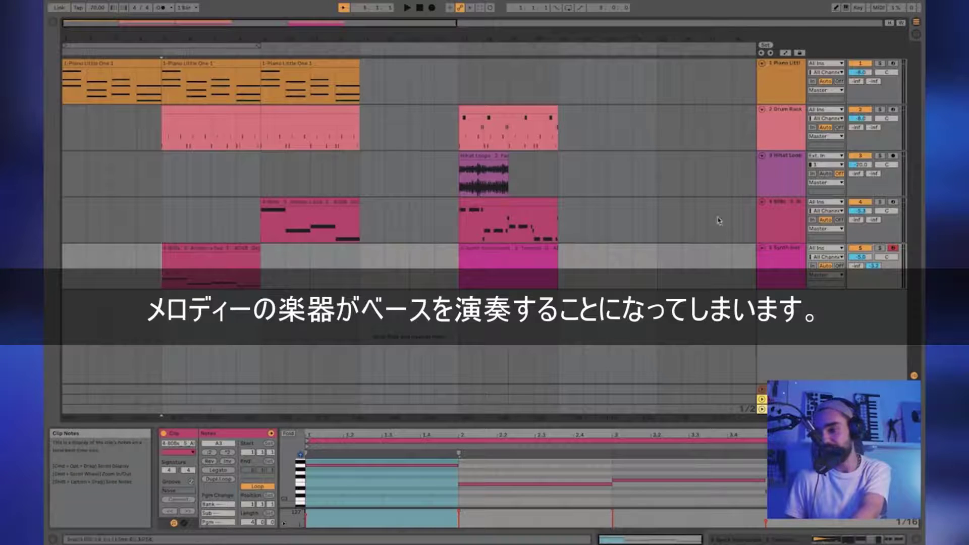
left_click(880, 248)
key("space")
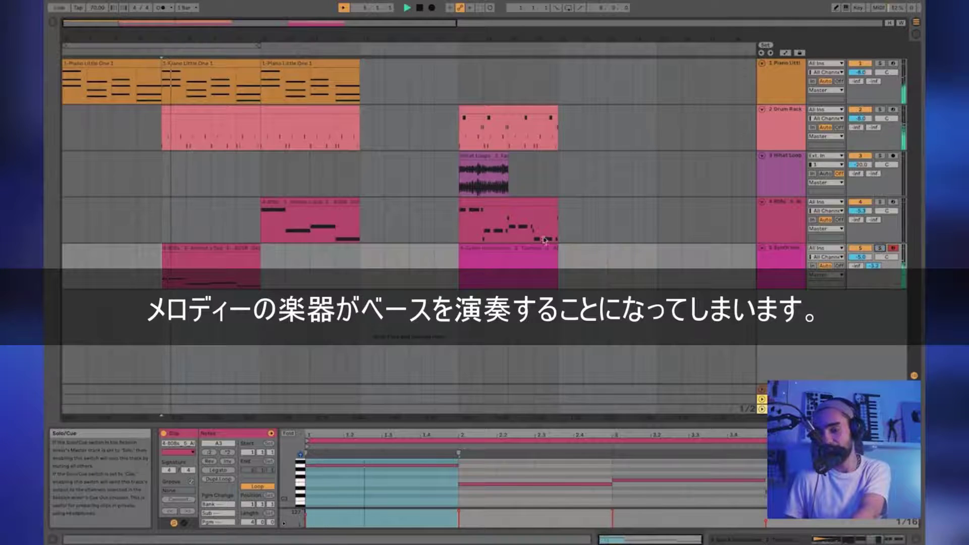
Move the 808 clip from the synth track to bar 5 of the 808 track
left_click_drag(210, 248, 210, 233)
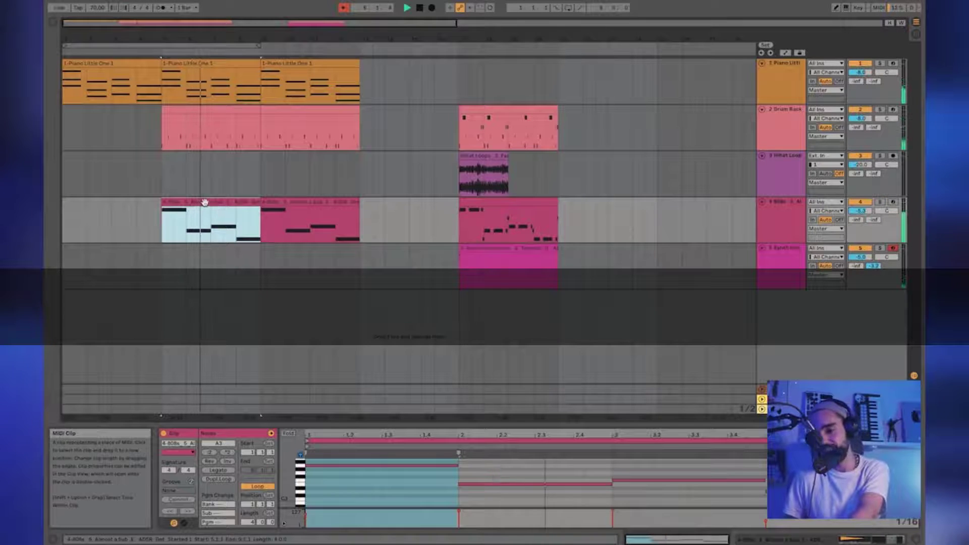
left_click(294, 204)
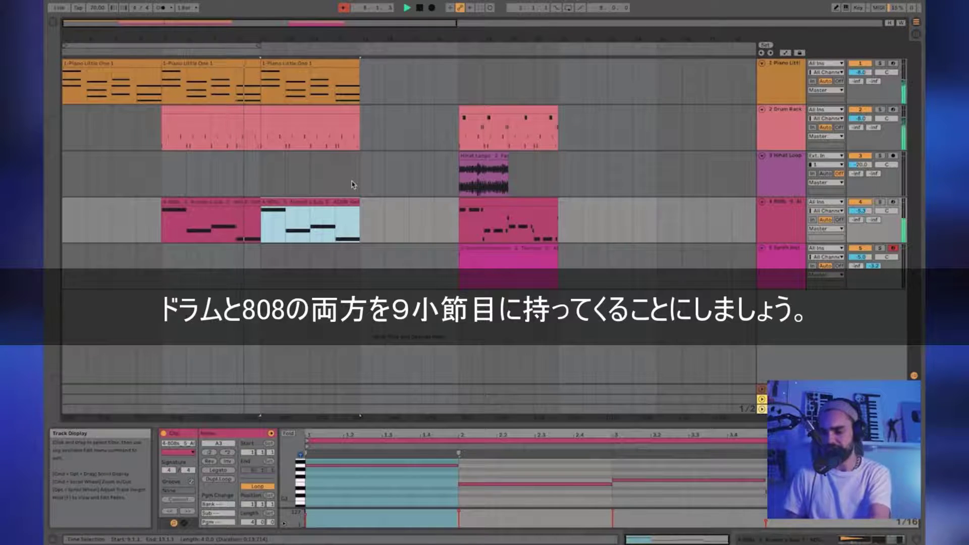
left_click(172, 115)
left_click(189, 208)
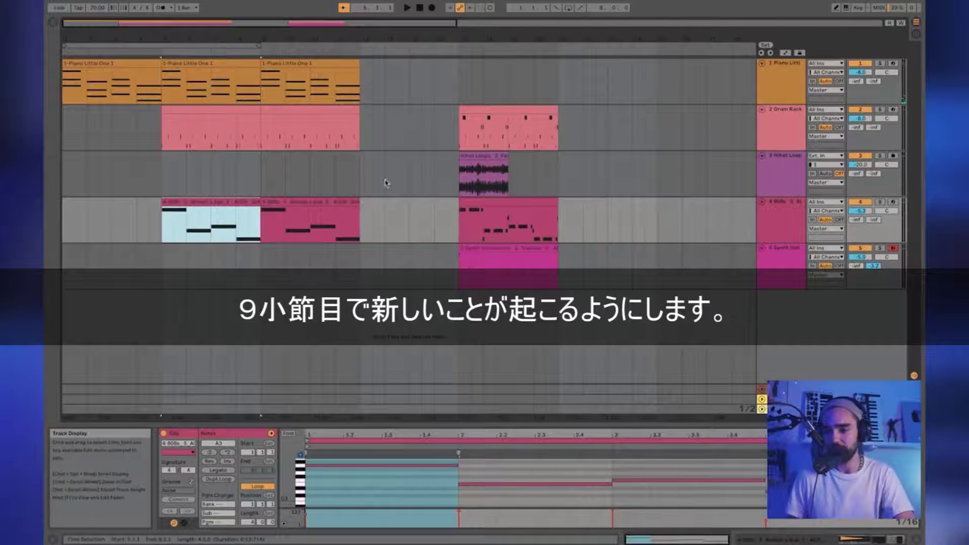
Move the hi-hat loop from bar 17 to bar 9 and duplicate it to fill bars 9 to 12
left_click_drag(480, 158, 280, 169)
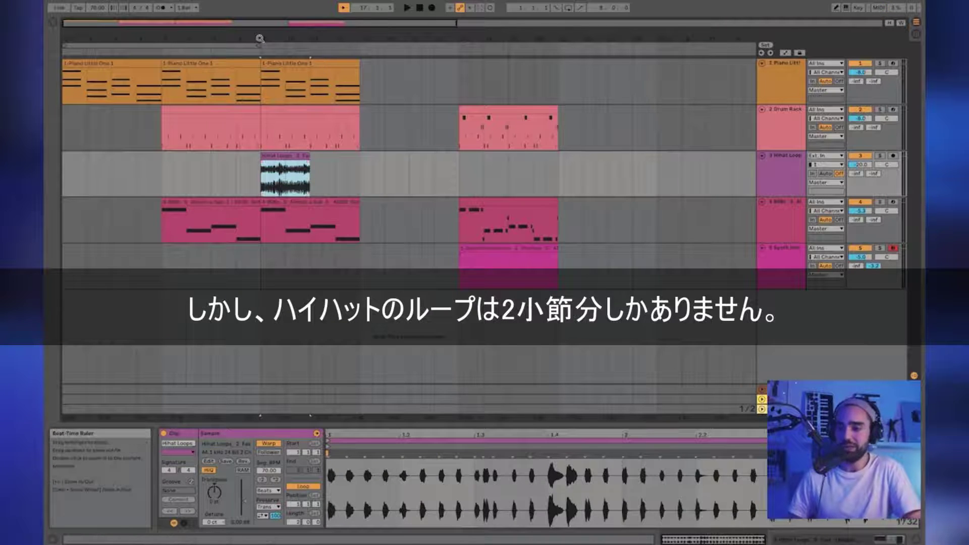
left_click(291, 158)
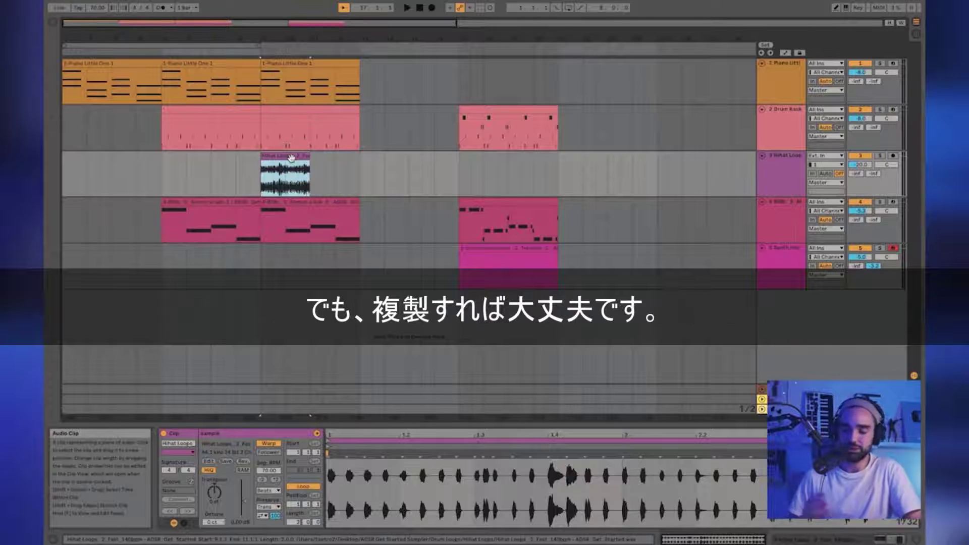
key("ctrl+d")
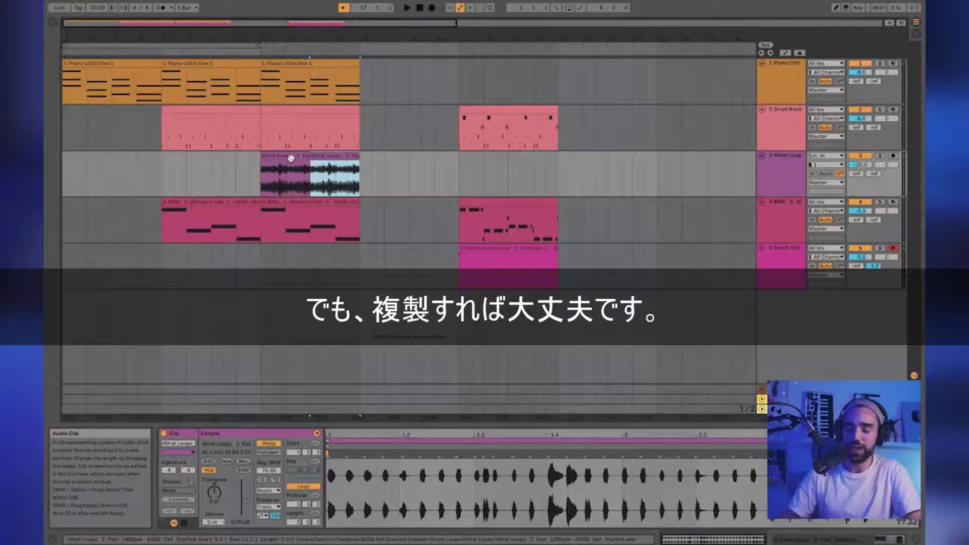
Play the arrangement from bar 9 and review how the loops build up across the first three four-bar sections
left_click(262, 178)
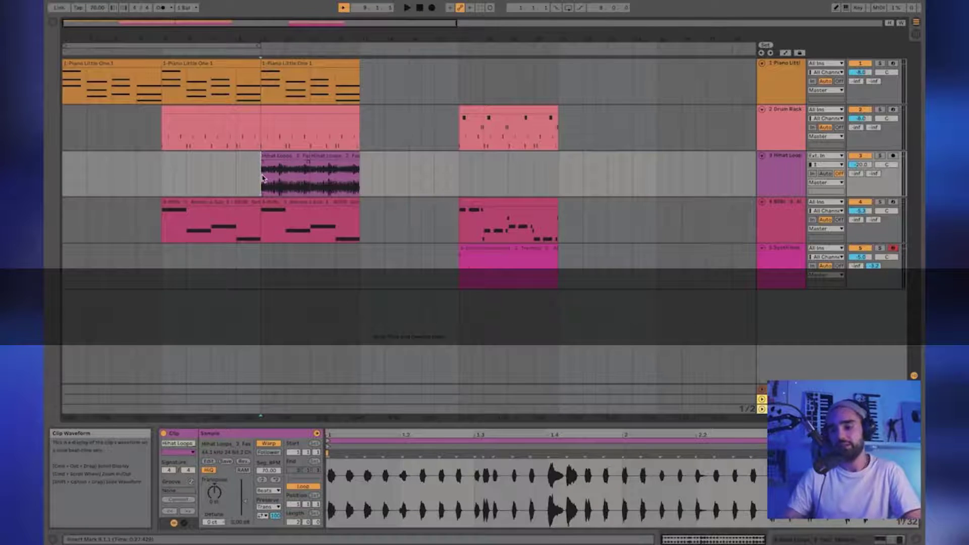
key("space")
left_click(285, 155)
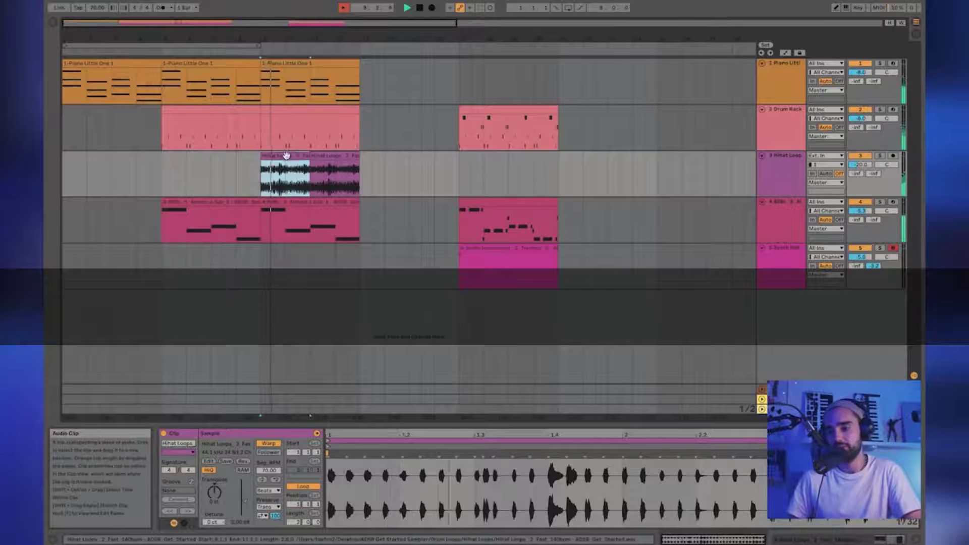
left_click(338, 154)
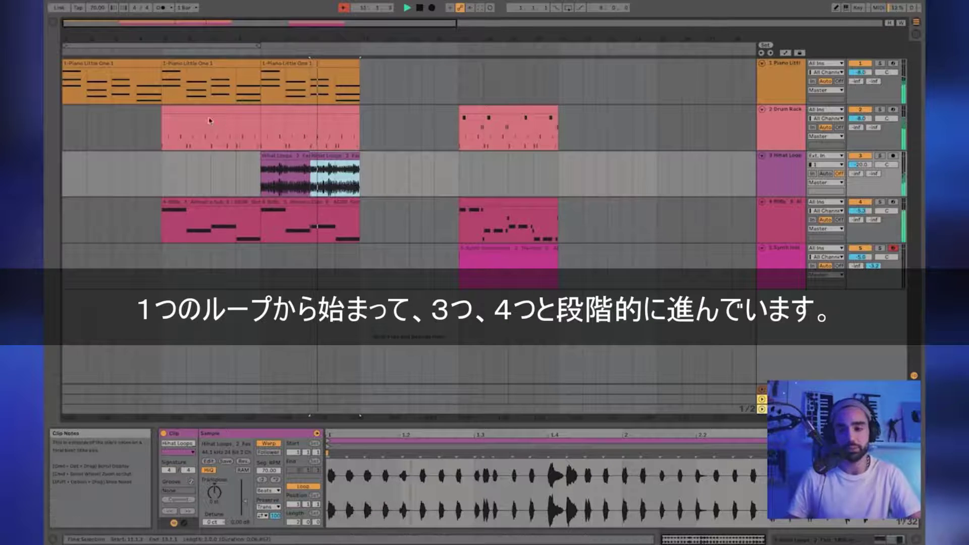
left_click(131, 73)
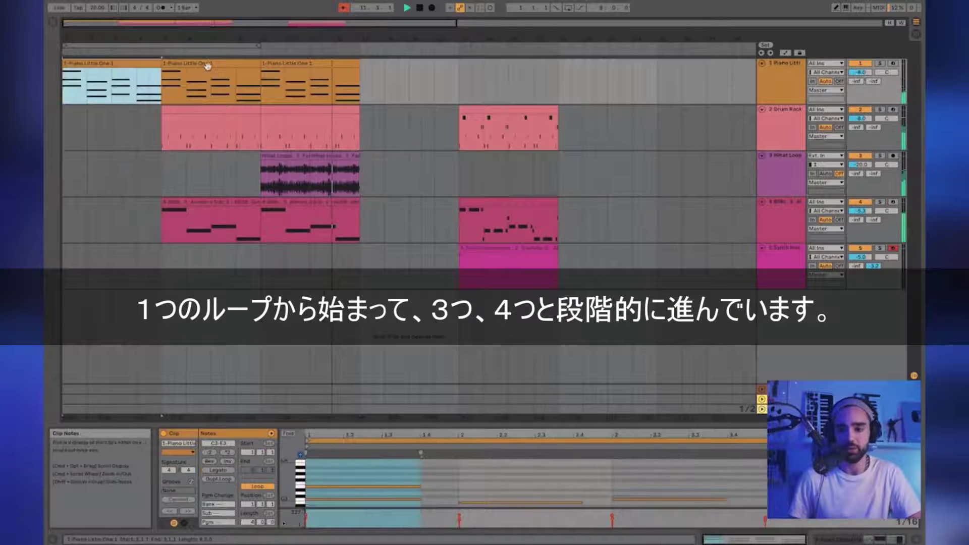
left_click(207, 75)
left_click(197, 129)
left_click(195, 203)
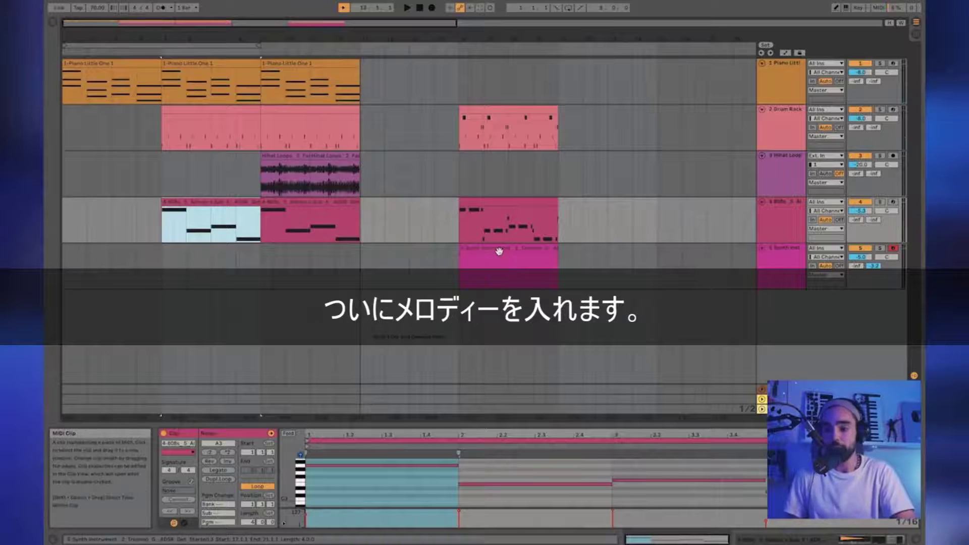
Move the synth melody clip to bar 13 and duplicate the bar 9 simple drum clip to bar 13
left_click_drag(498, 251, 403, 263)
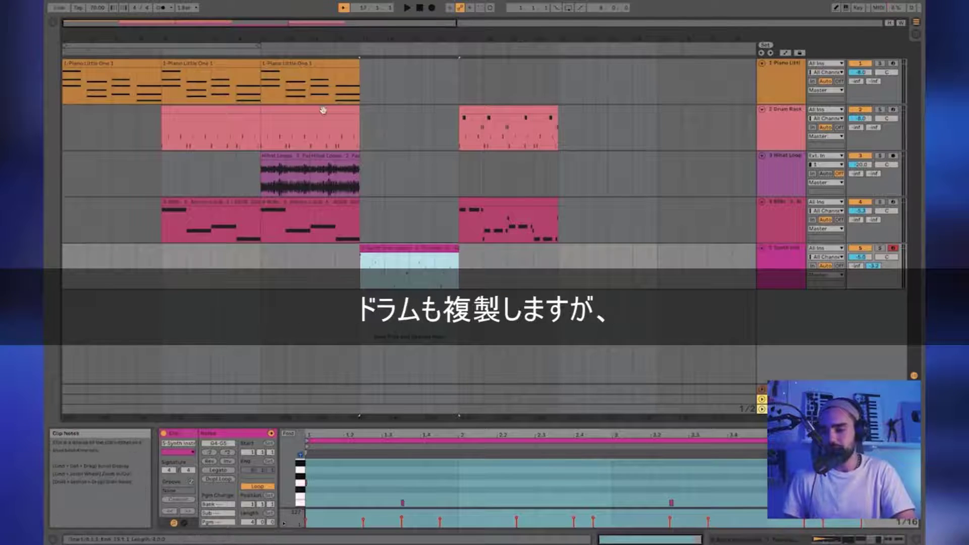
left_click(297, 107)
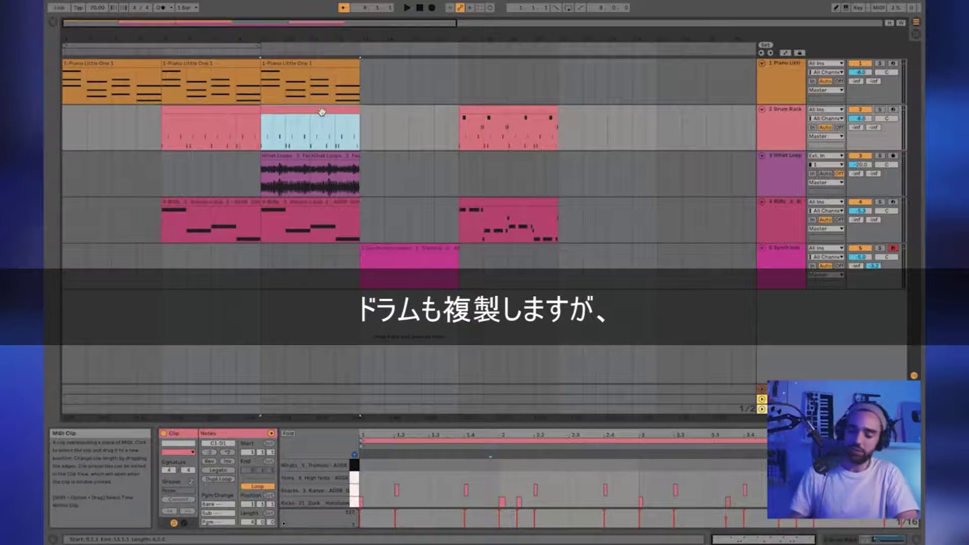
key("ctrl+d")
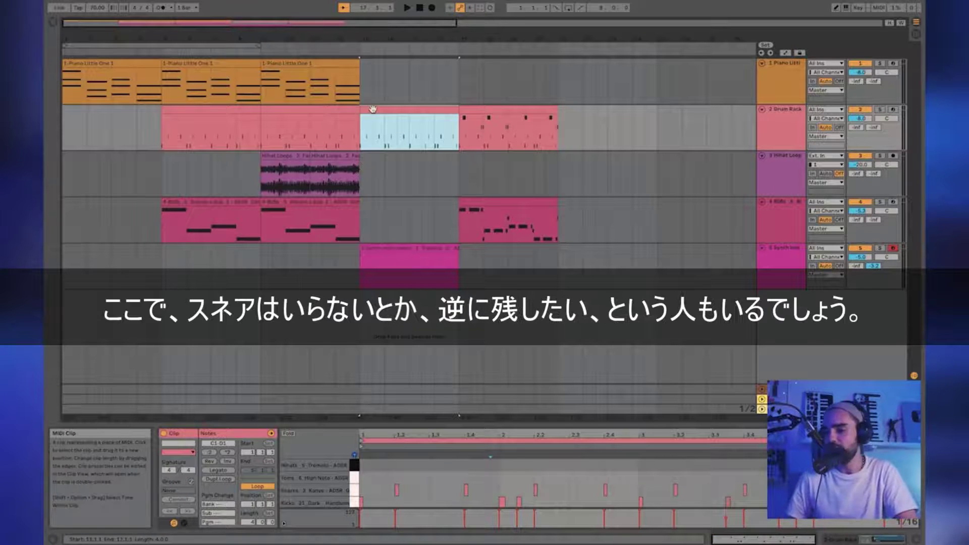
Delete all kick notes from the bar 13 drum clip and play the transition from the end of bar 12
left_click(313, 465)
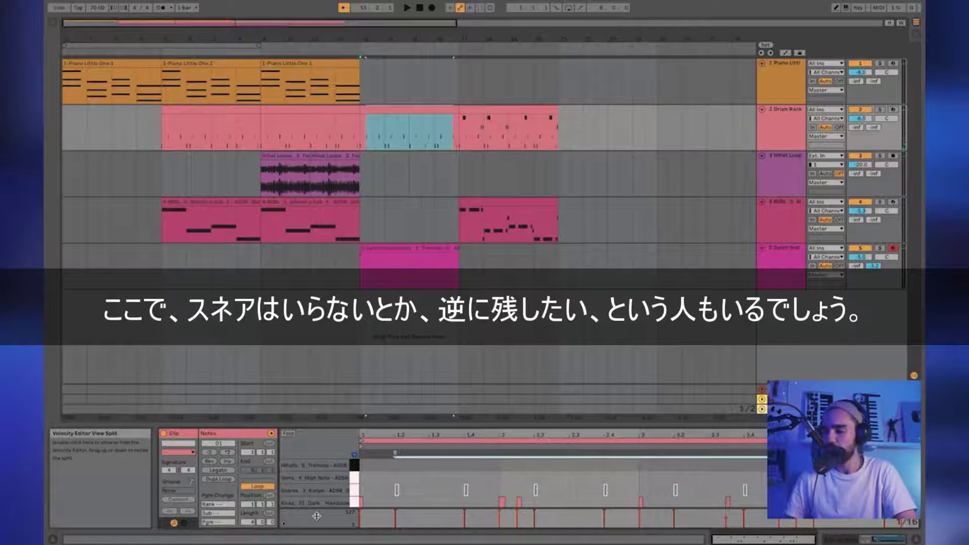
left_click(352, 505)
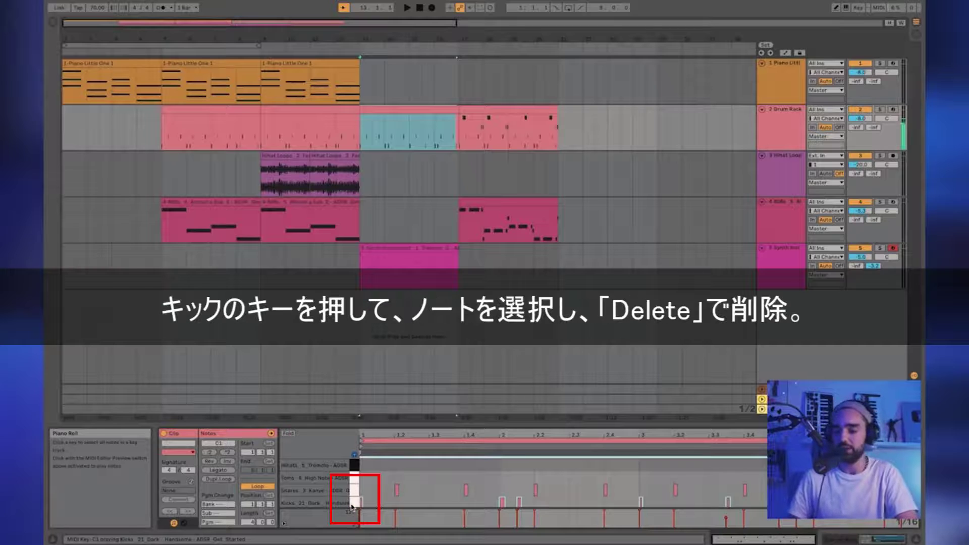
key("Delete")
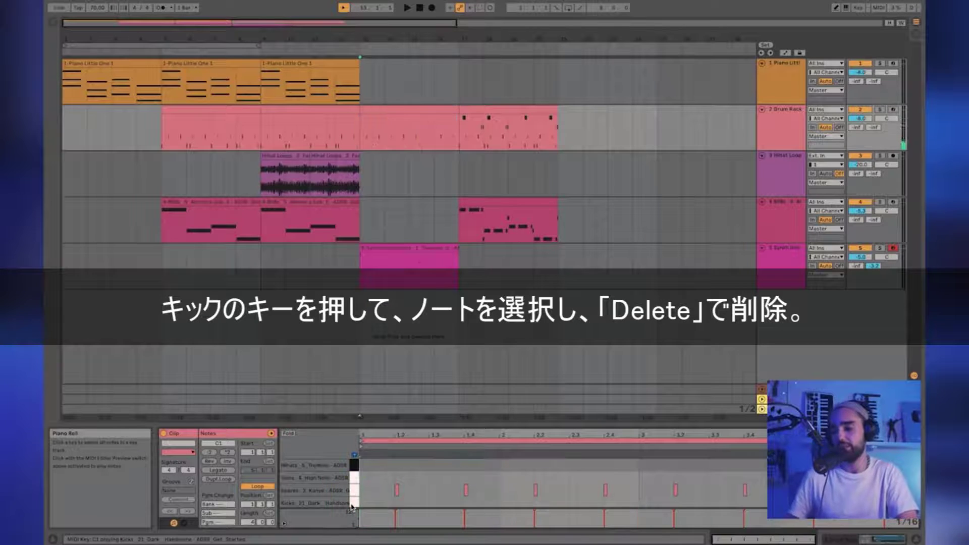
left_click(390, 126)
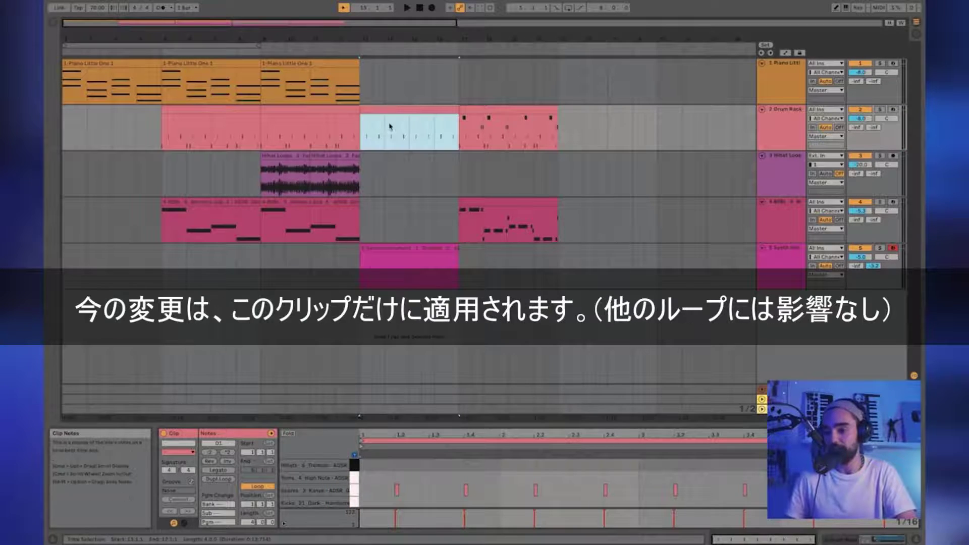
left_click(348, 134)
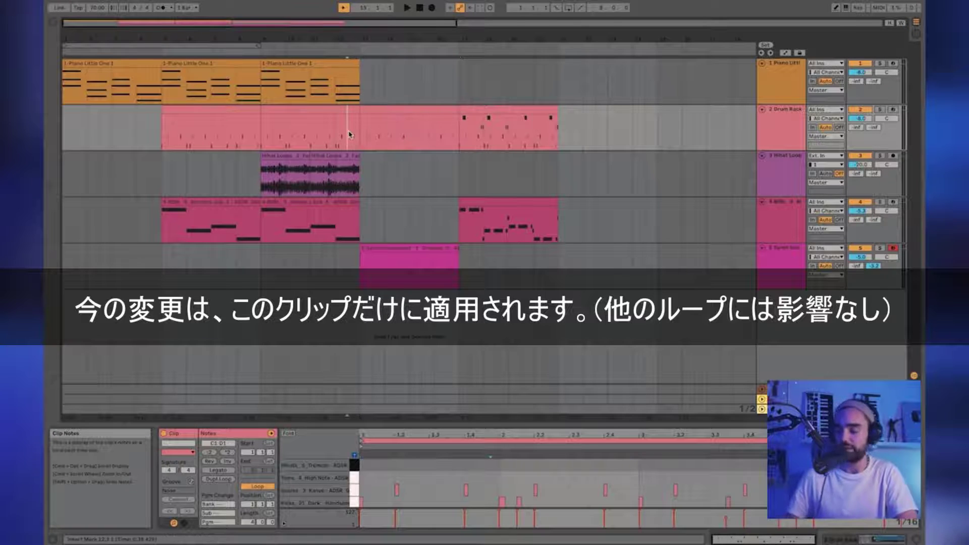
key("space")
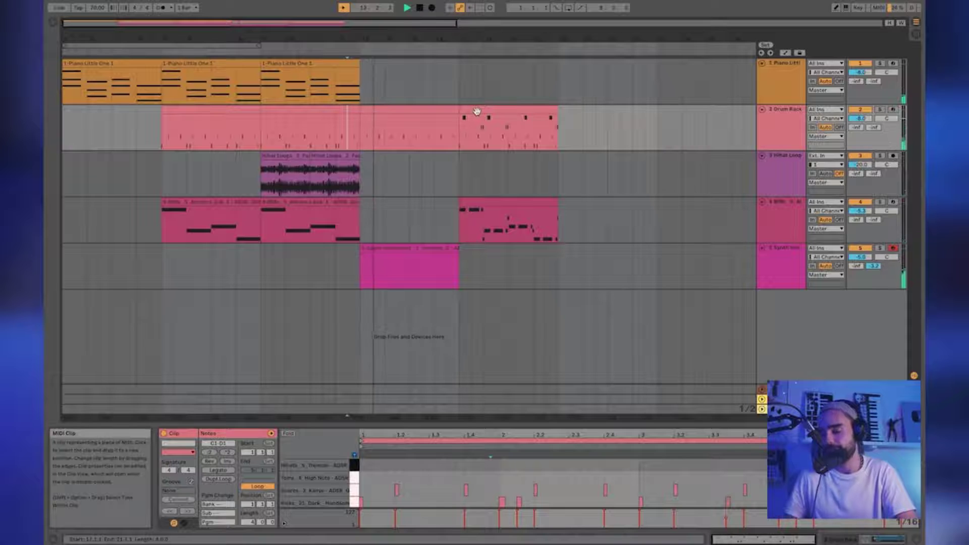
key("space")
Duplicate the bar 9 piano chord clip so the copy starts at bar 13
left_click_drag(262, 80, 279, 81)
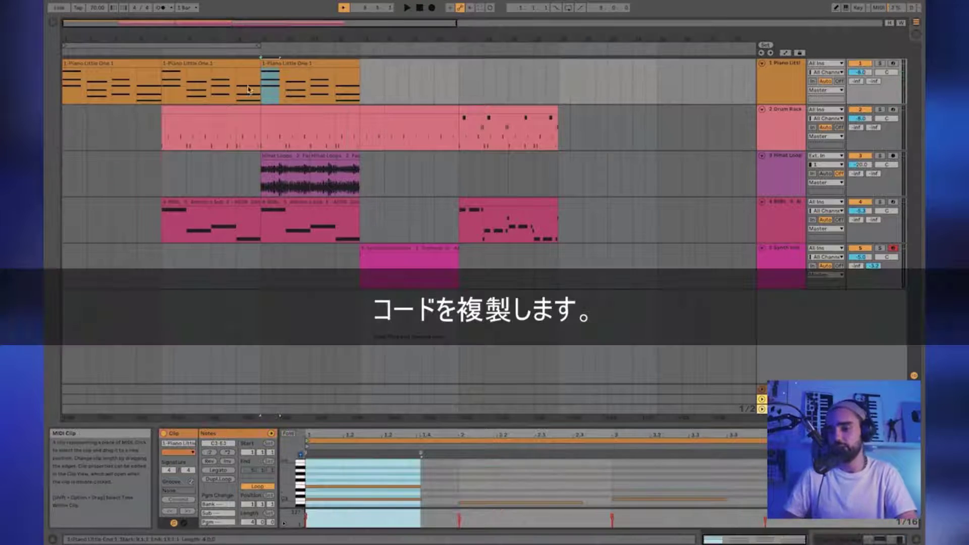
left_click(290, 62)
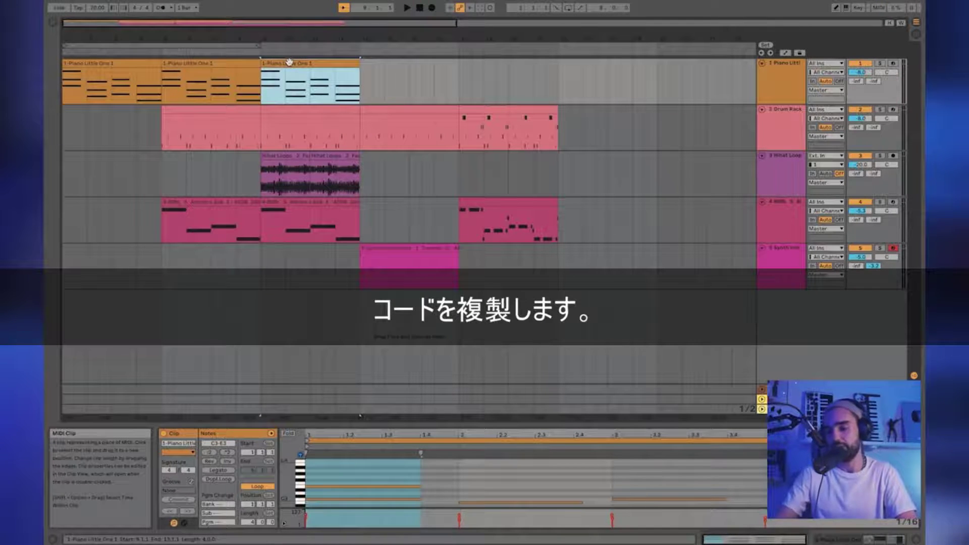
key("ctrl+d")
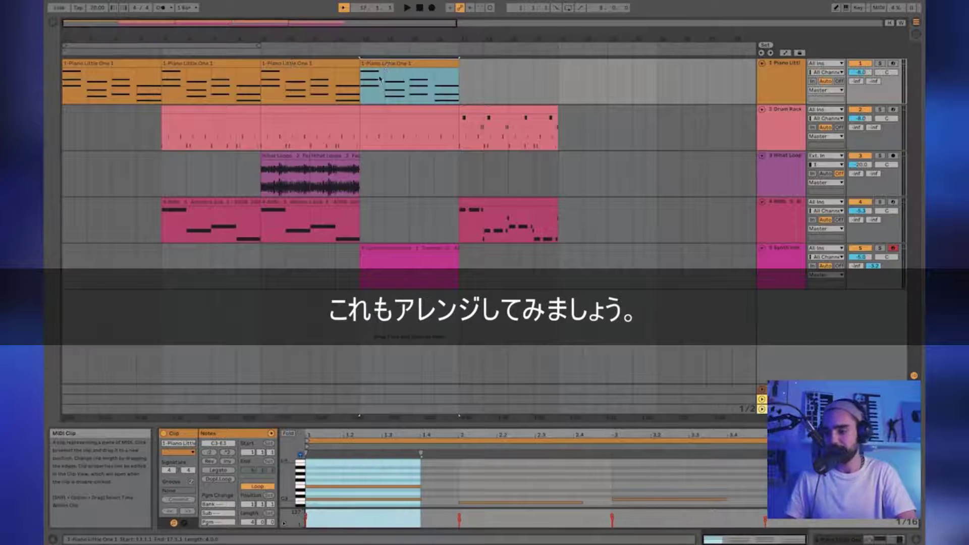
Transpose all notes of the bar 13 piano chord clip up one octave and play the section
left_click_drag(398, 422, 398, 257)
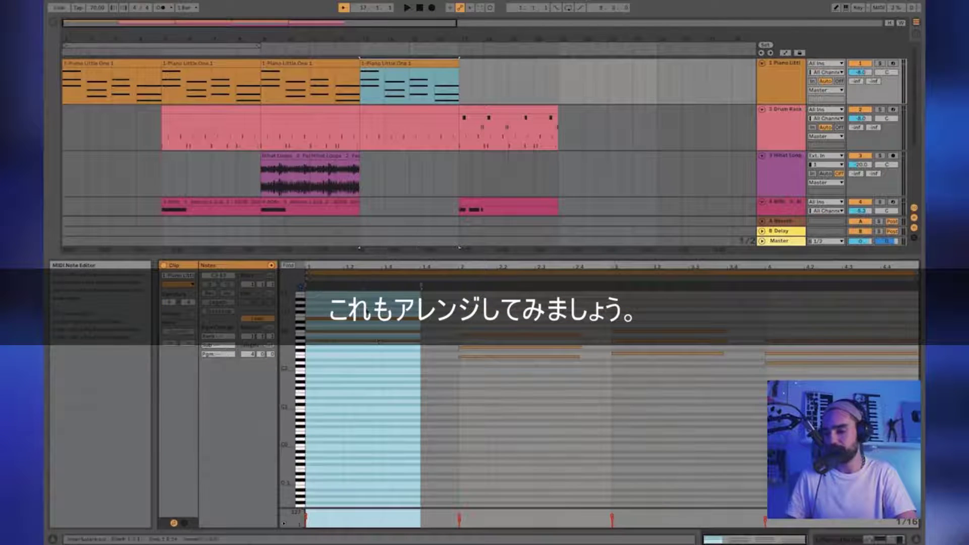
left_click(379, 391)
left_click(379, 391)
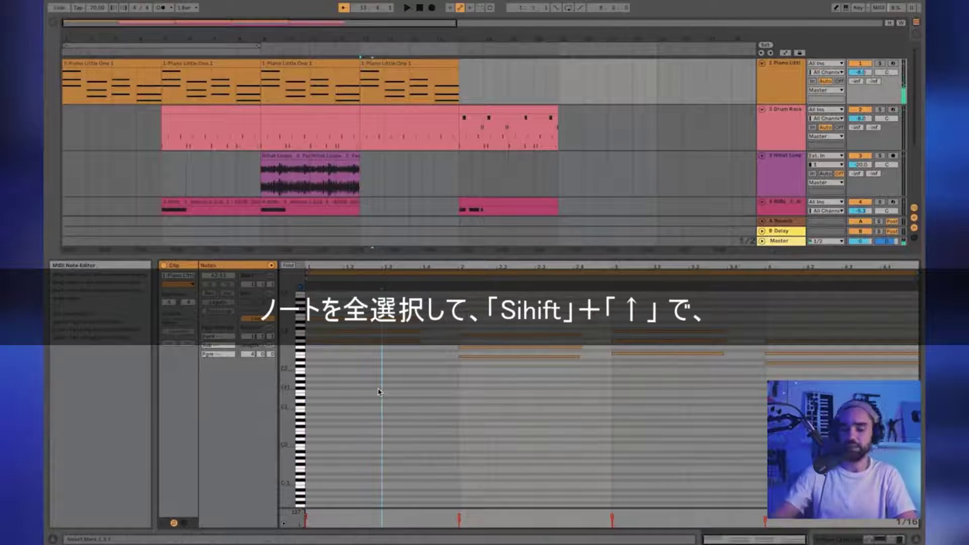
key("ctrl+a")
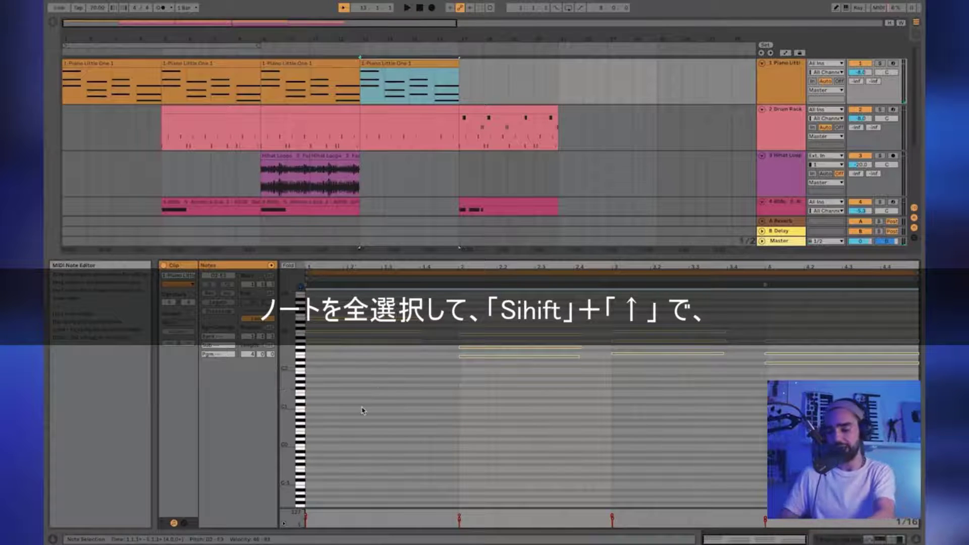
key("shift+Up")
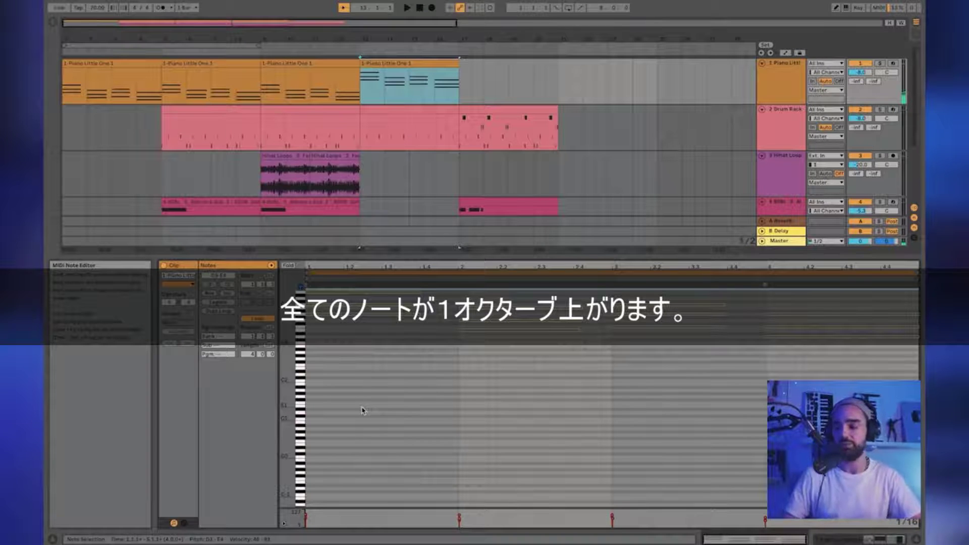
key("space")
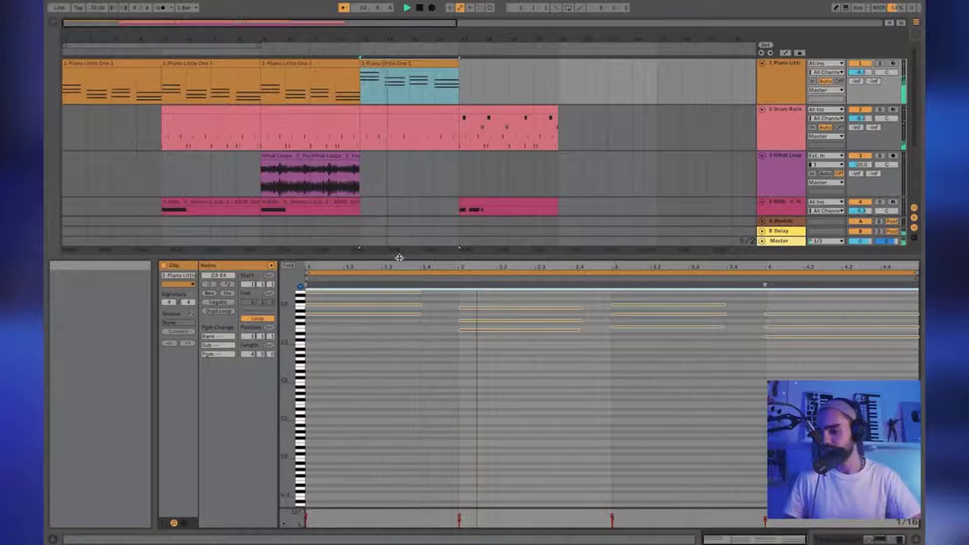
left_click_drag(400, 258, 424, 457)
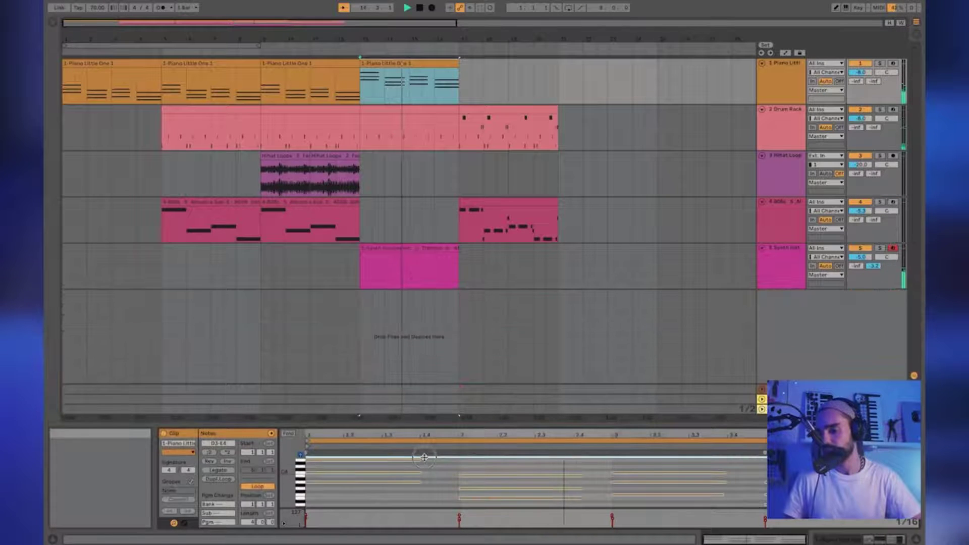
Duplicate the bar 9 808 bass clip so the copy starts at bar 13
left_click(346, 199)
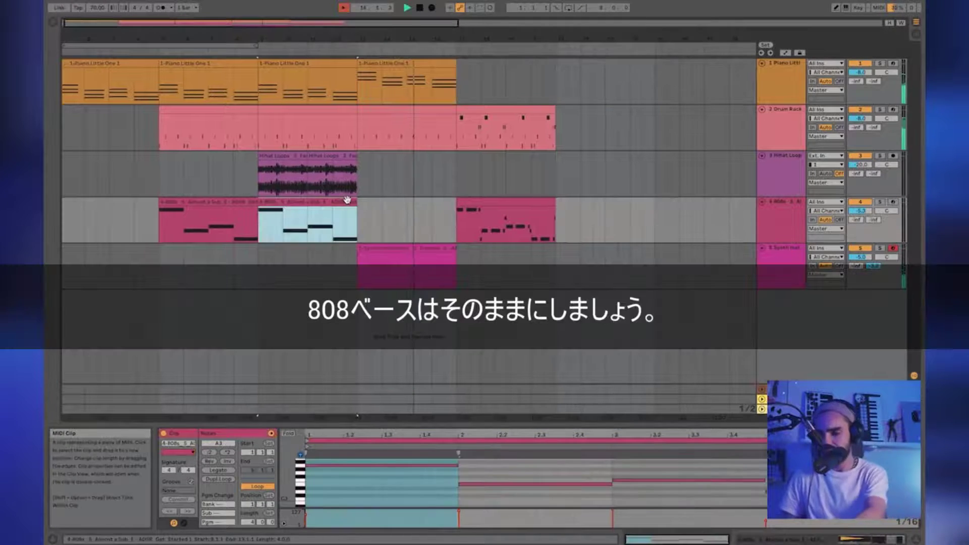
key("super+d")
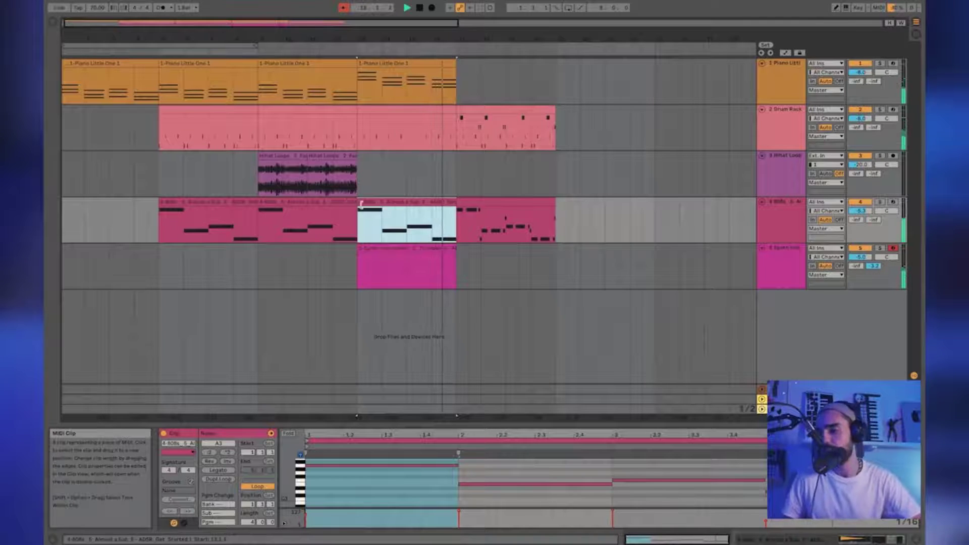
key("space")
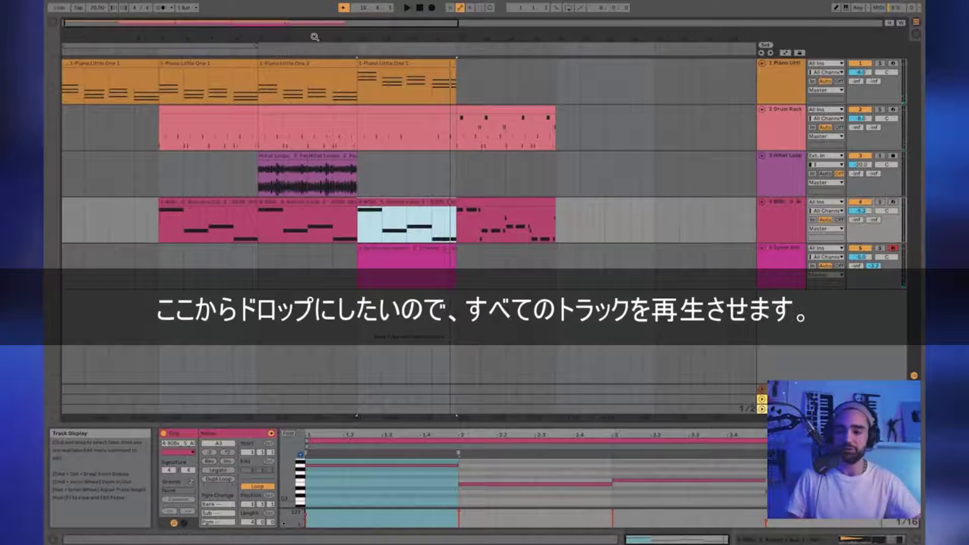
Copy the bar 9 piano chord clip, in its original octave, to bar 17
left_click(294, 63)
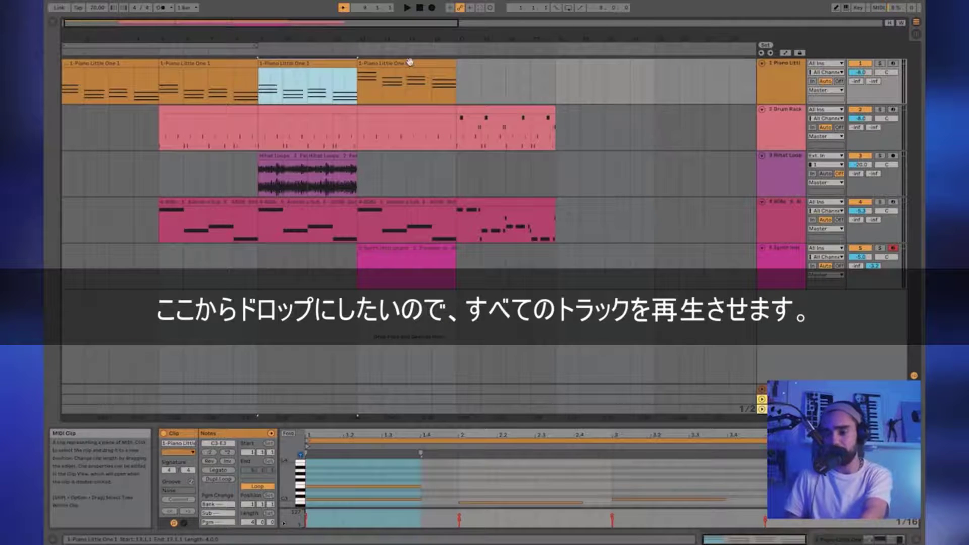
key("Right")
key("Left")
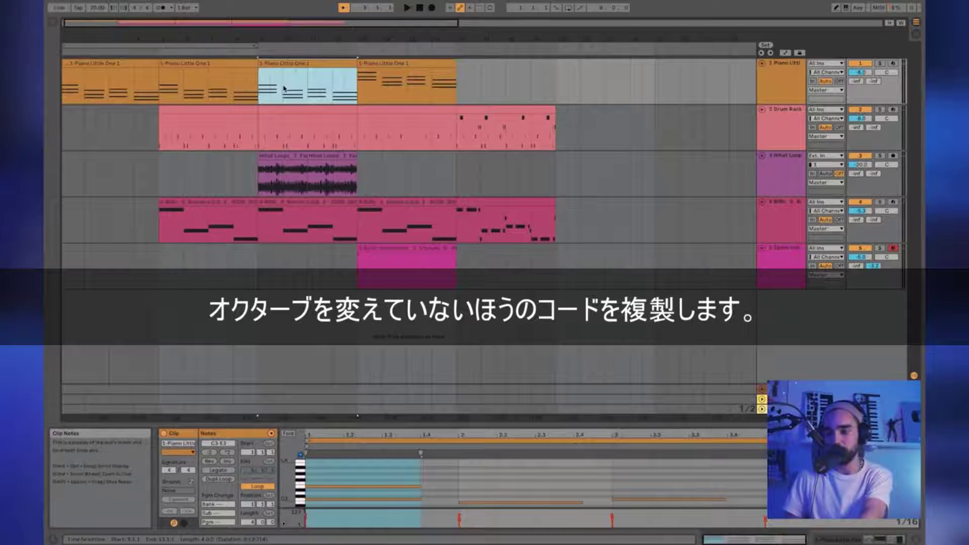
left_click(459, 81)
key("ctrl+v")
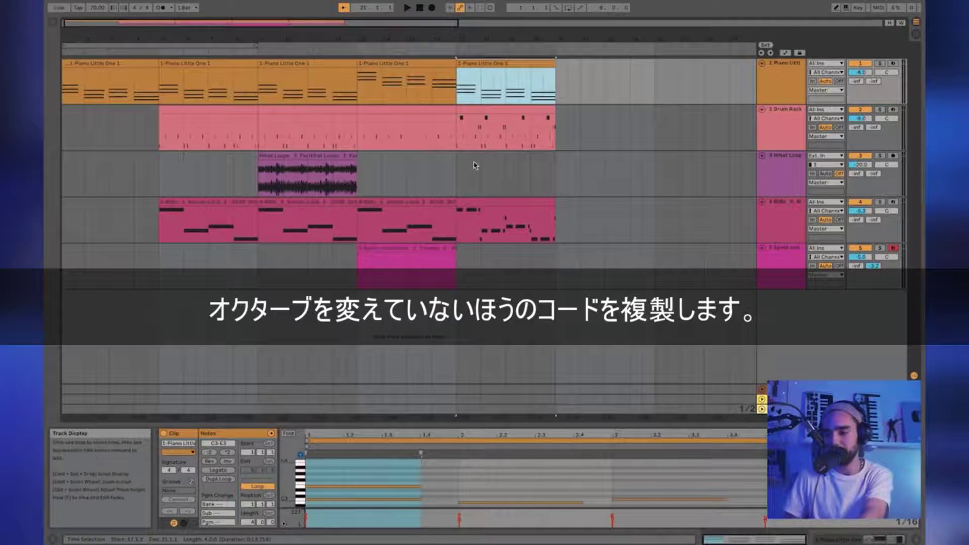
Copy both hi-hat loop clips from the bar 9 section to bar 17, above the 808 bass clip
left_click(479, 126)
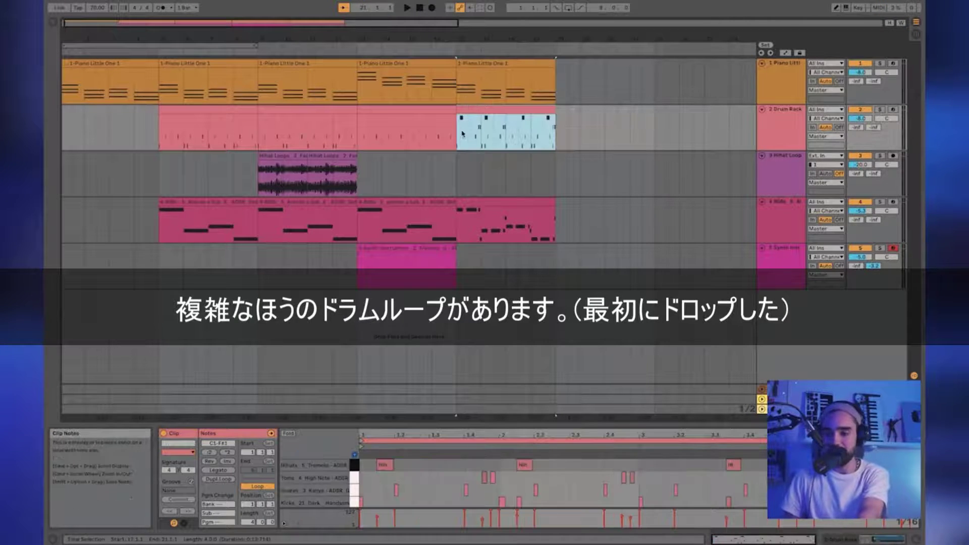
left_click(329, 157)
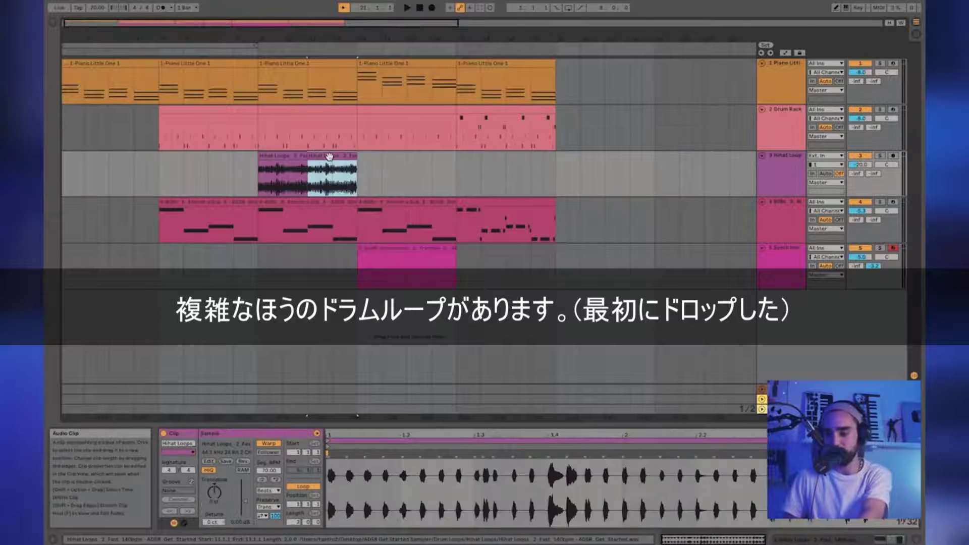
left_click(290, 157, "shift")
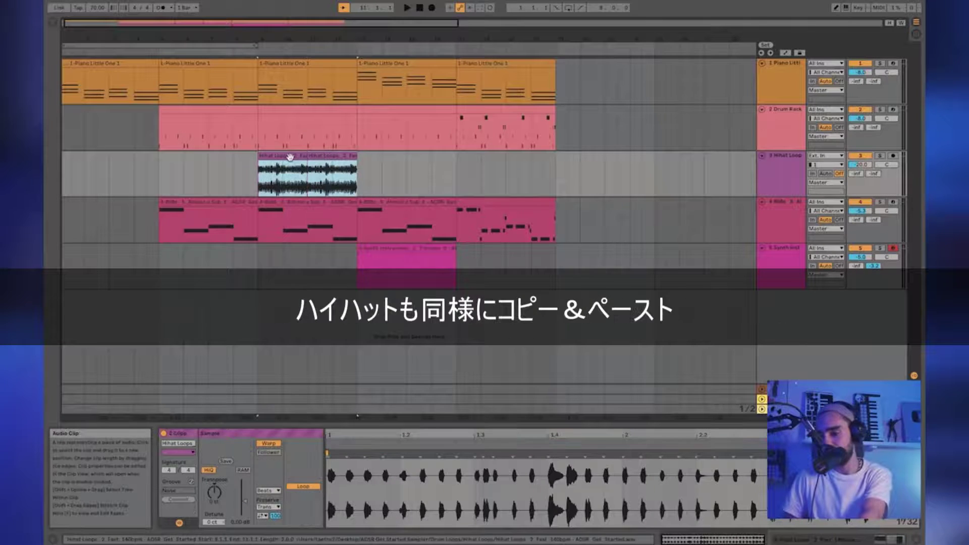
left_click(457, 180)
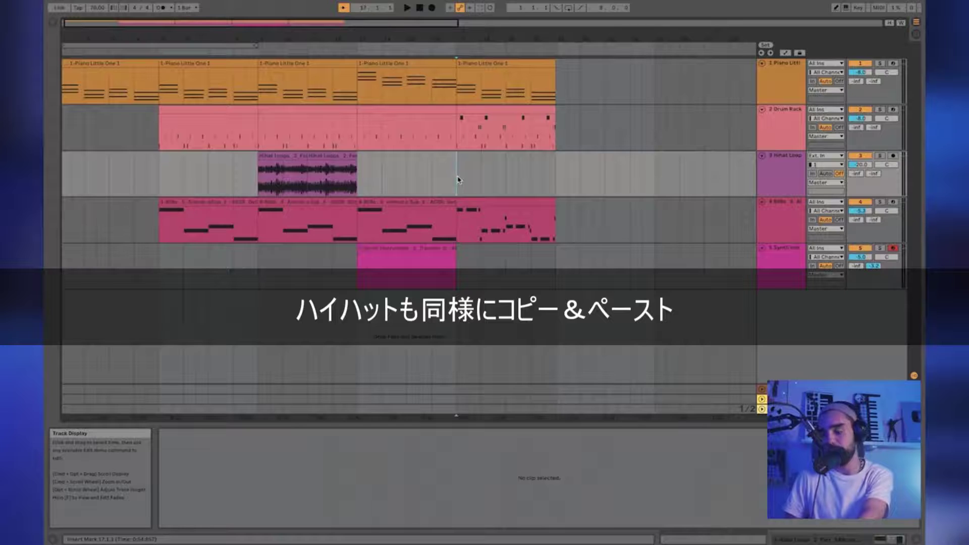
key("super+v")
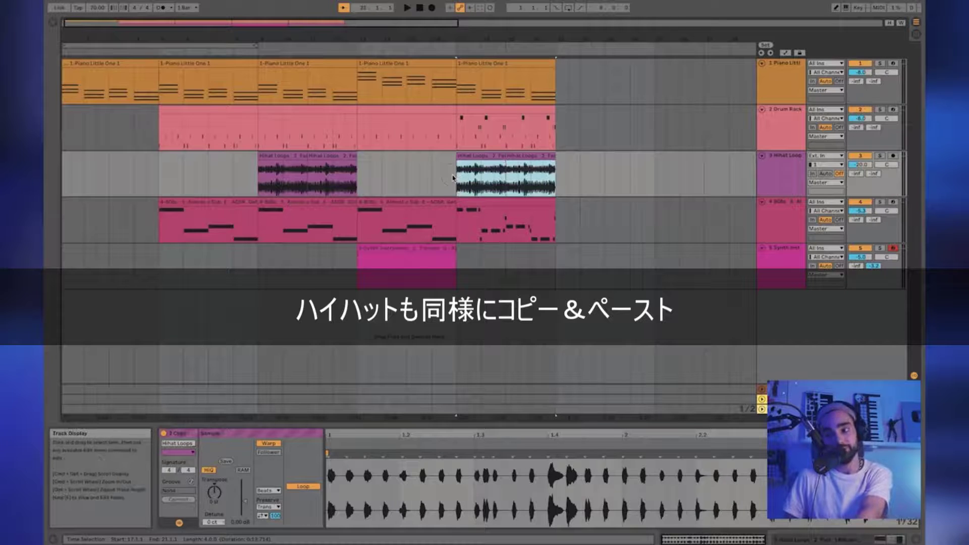
Bring the other synth melody clip, not yet used in the arrangement, from the Session View to bar 17 of the synth track
left_click(439, 260)
left_click(435, 251)
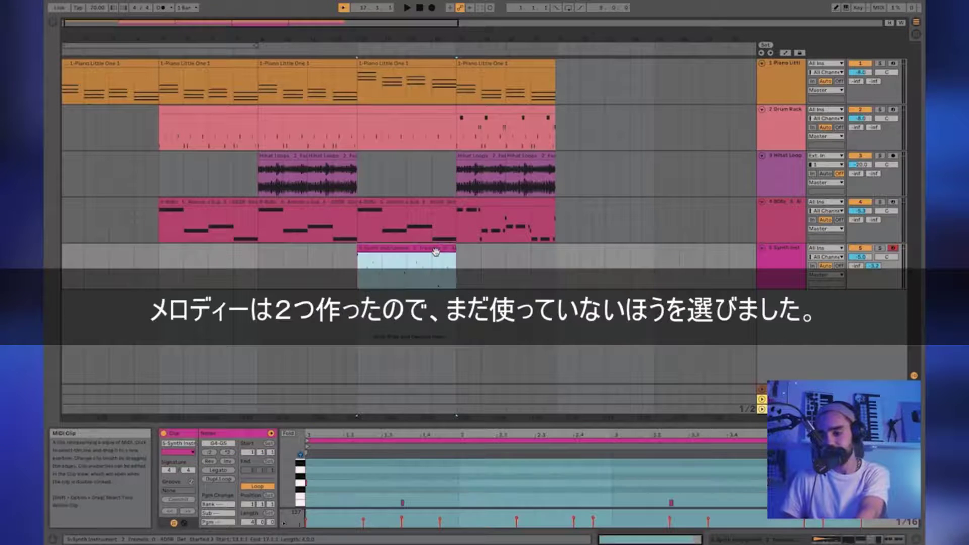
key("Tab")
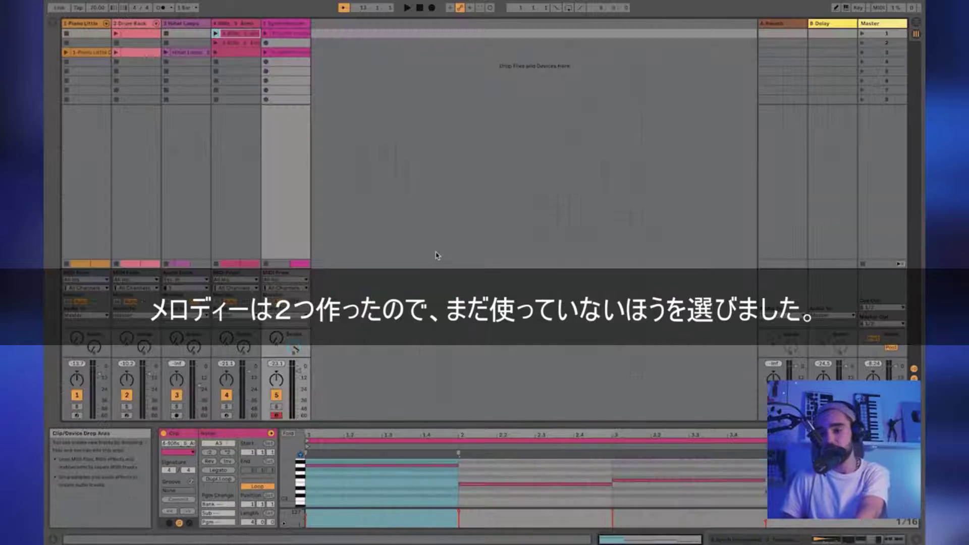
left_click(297, 54)
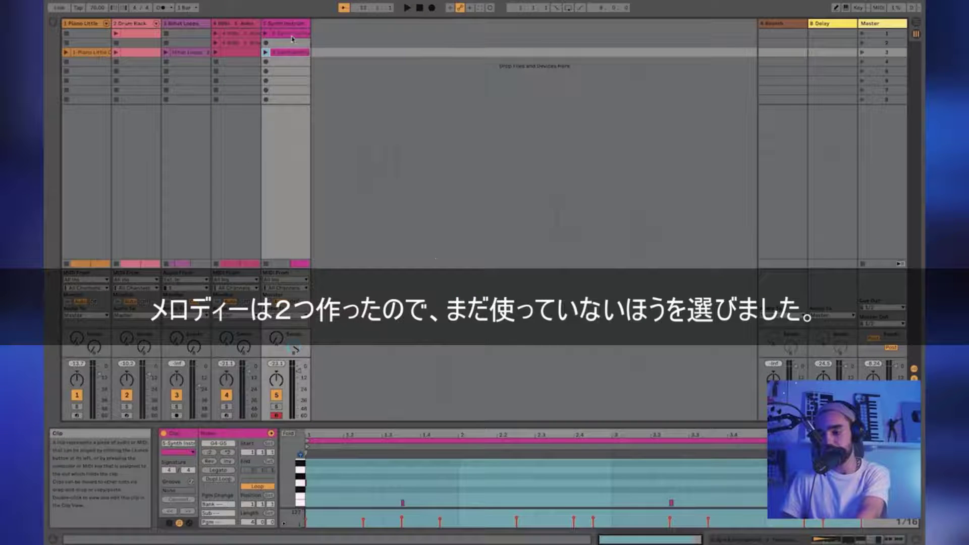
left_click_drag(291, 38, 454, 272)
key("Tab")
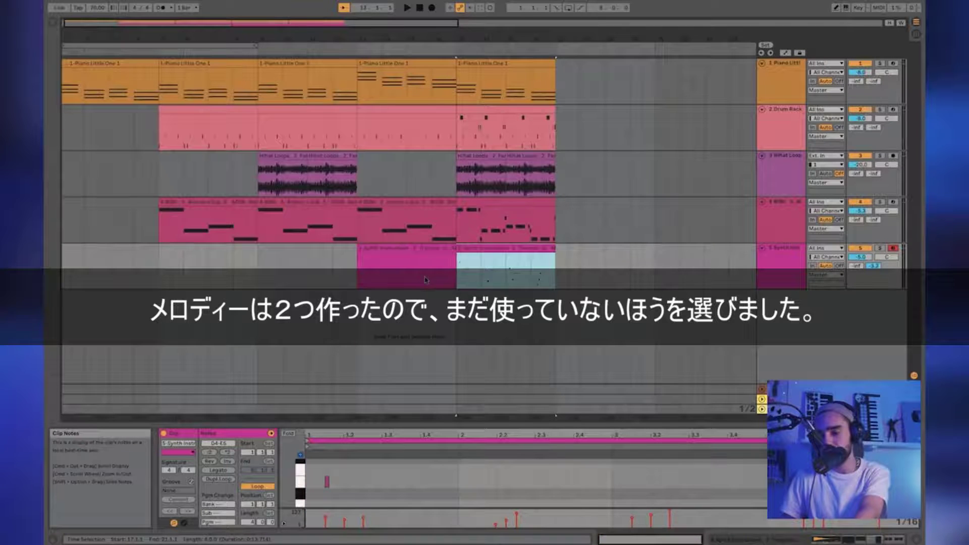
Play the arrangement from bar 16 and listen to the transition into the bar 17 drop
left_click(426, 279)
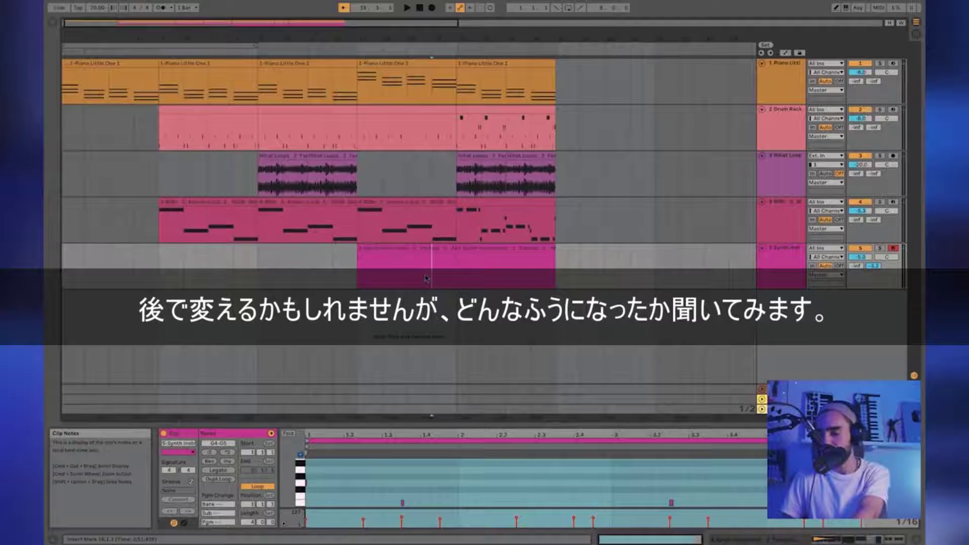
left_click(459, 225)
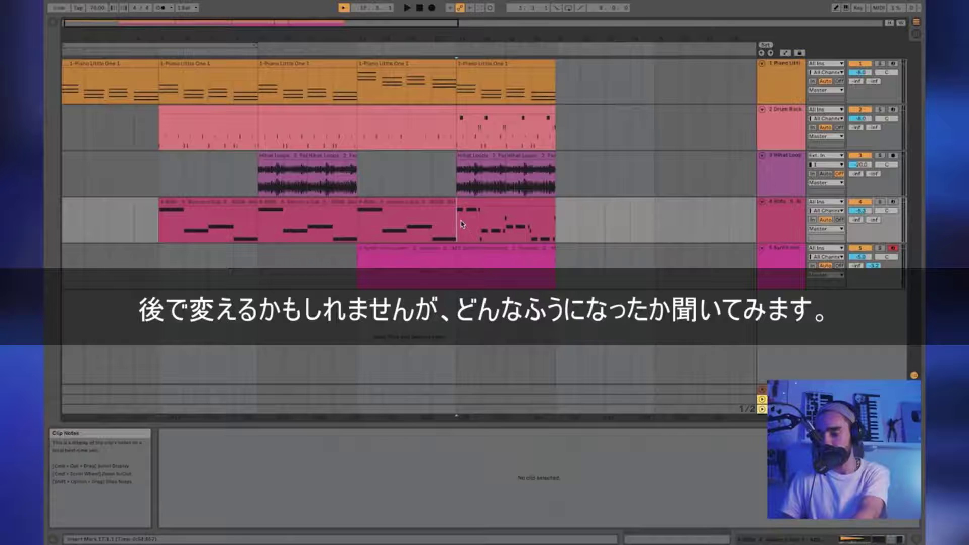
left_click(425, 281)
key("space")
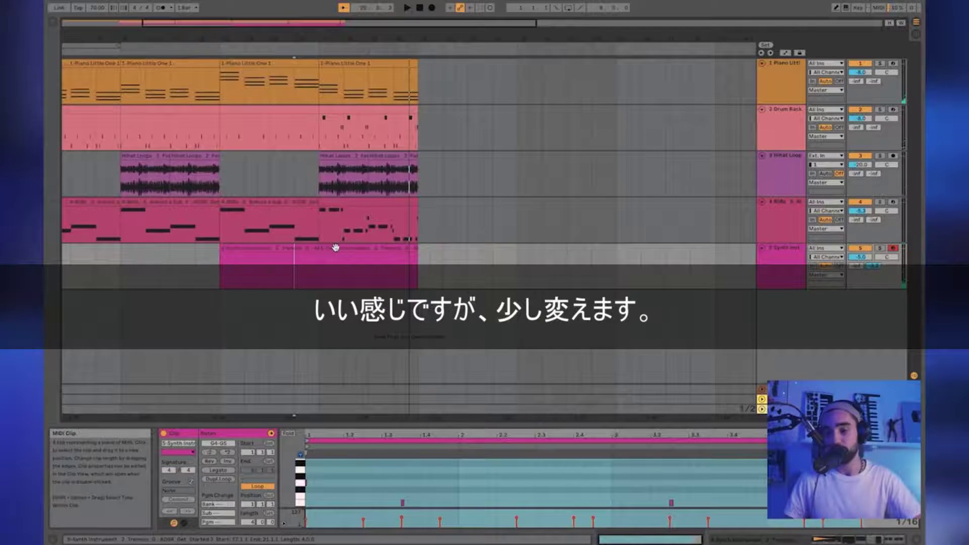
Swap the synth melody clips at bars 13 and 17, and play the arrangement from bar 13
left_click_drag(336, 247, 447, 248)
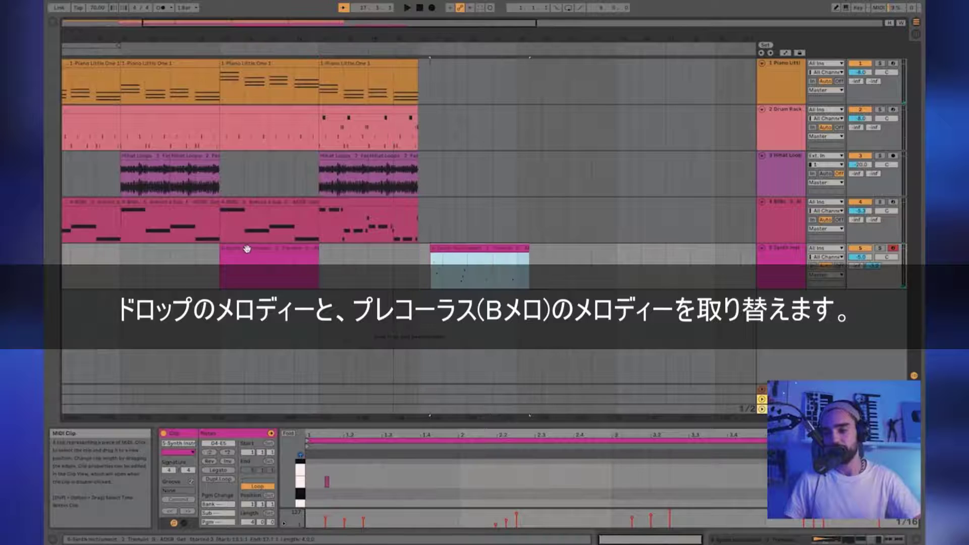
left_click_drag(247, 249, 283, 268)
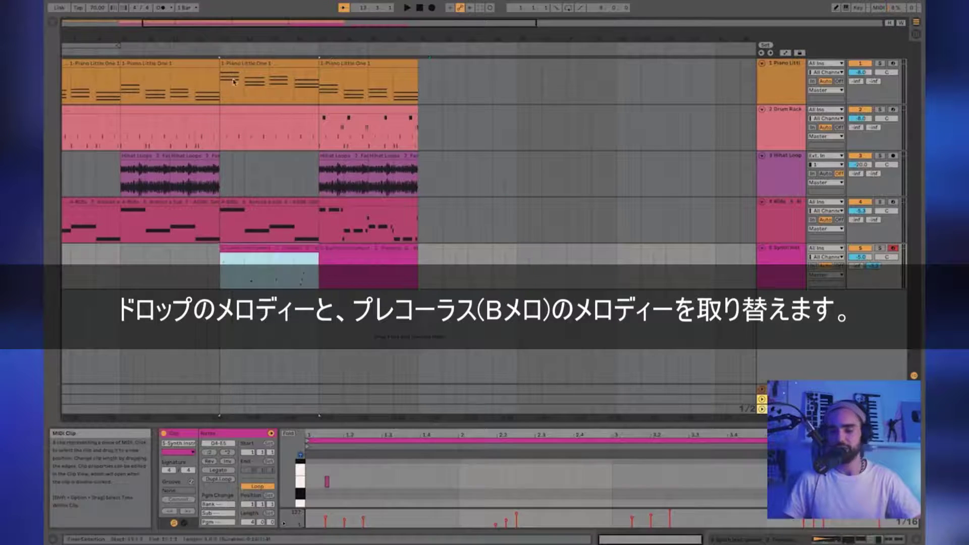
left_click(214, 273)
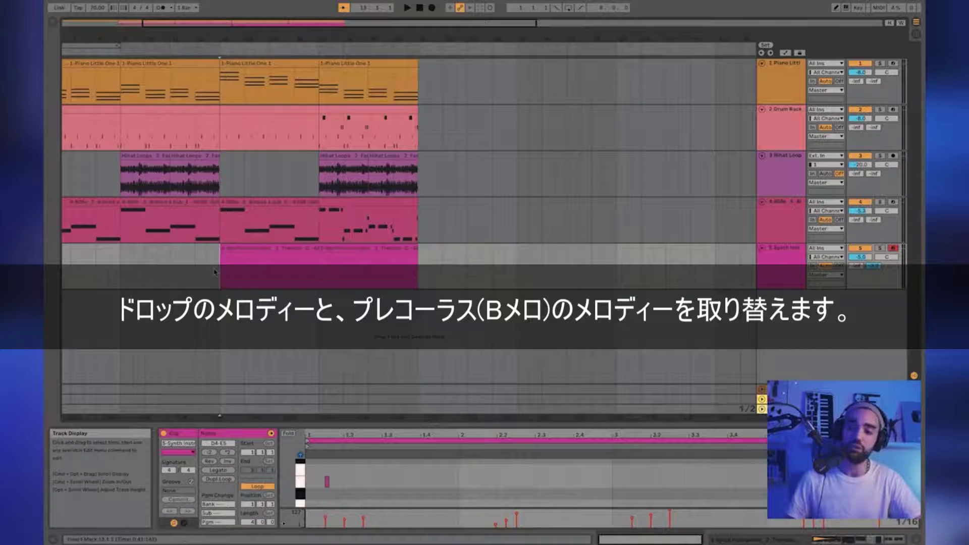
scroll(214, 273, "left", 5)
key("space")
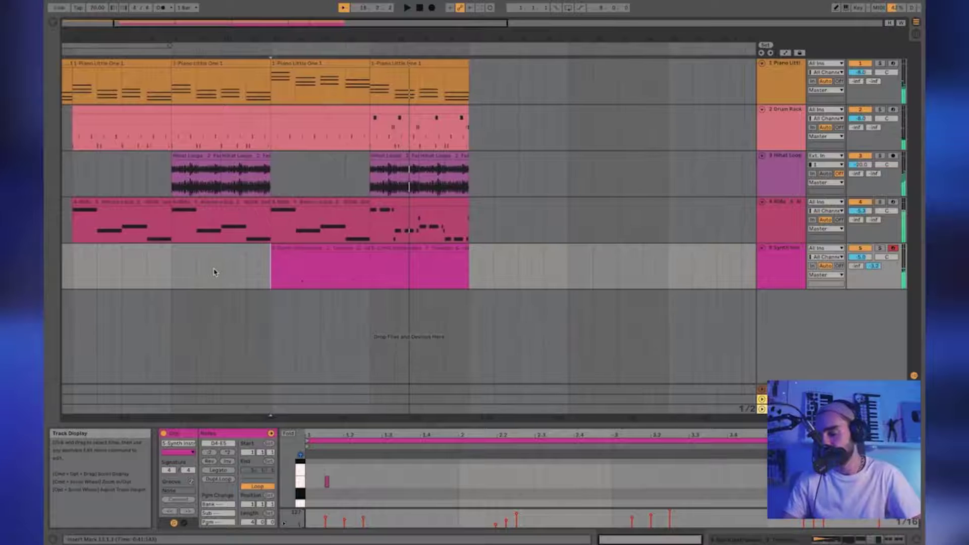
Play the transition around bar 16 and compare the notes and velocities of the synth melody clips at bars 13 and 17
key("space")
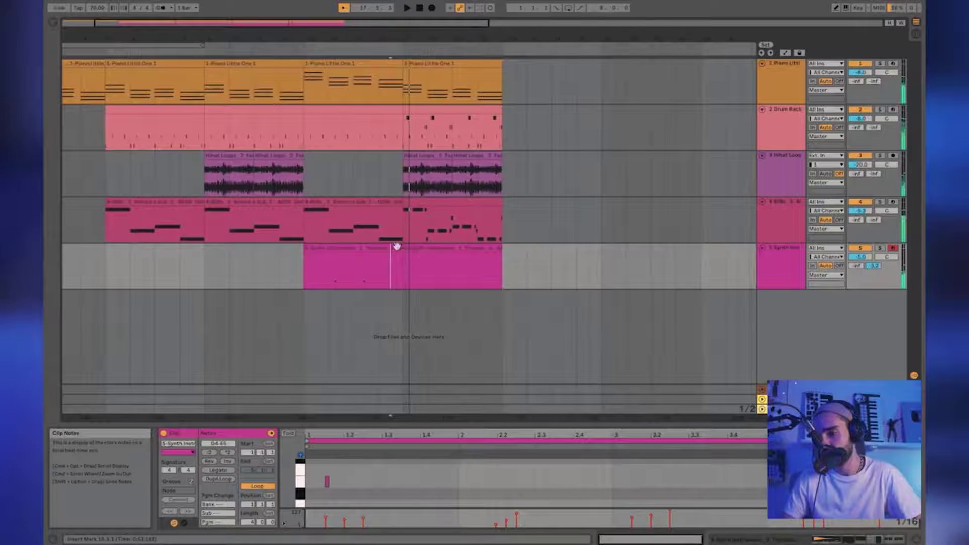
left_click(418, 246)
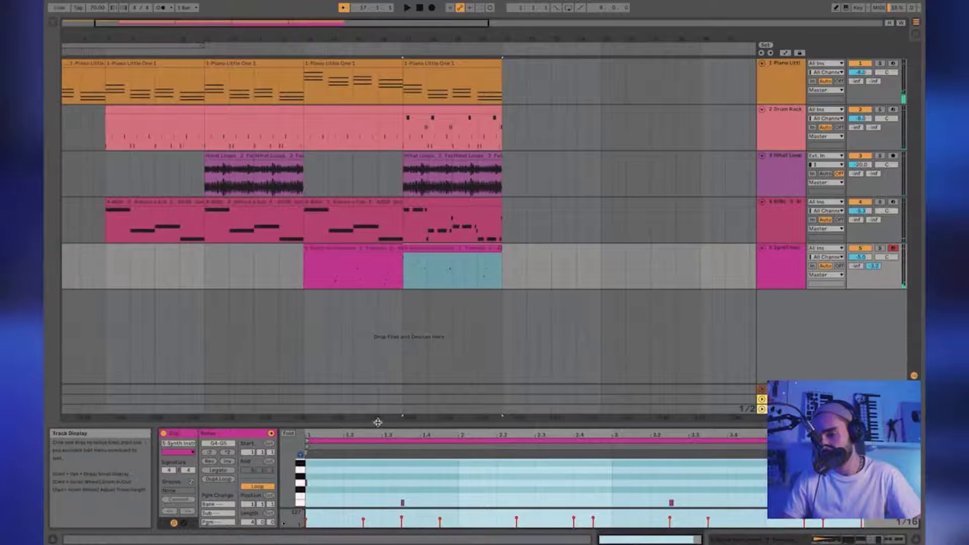
left_click_drag(377, 422, 377, 377)
left_click(329, 433)
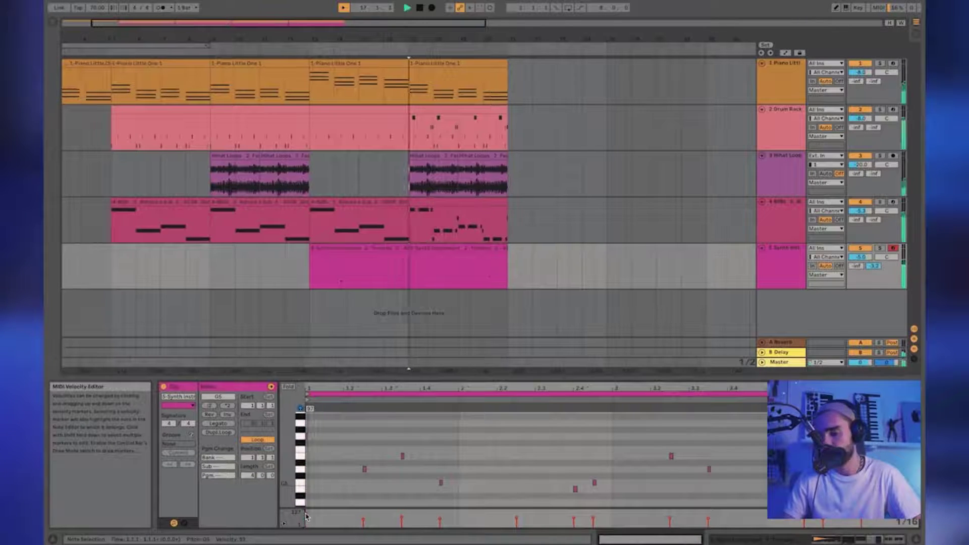
left_click(381, 278)
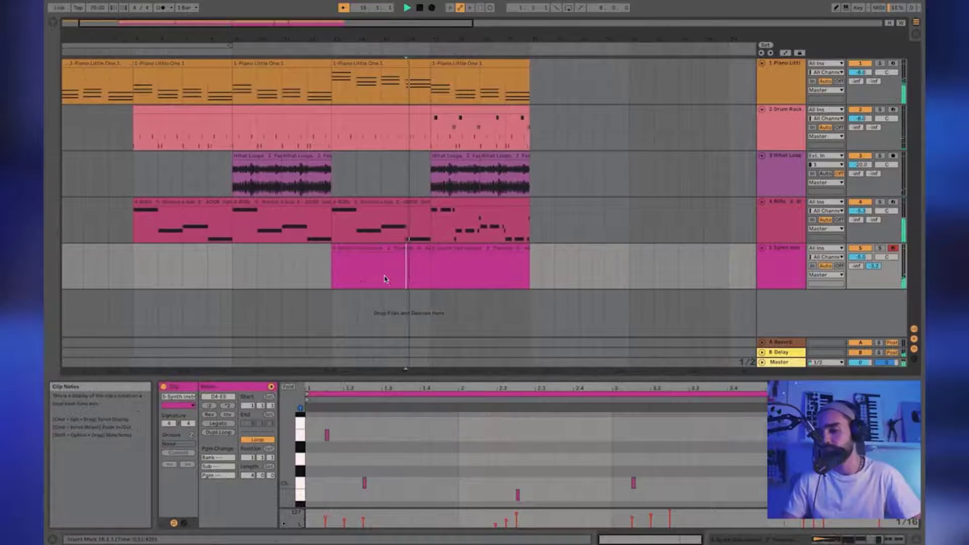
left_click(434, 246)
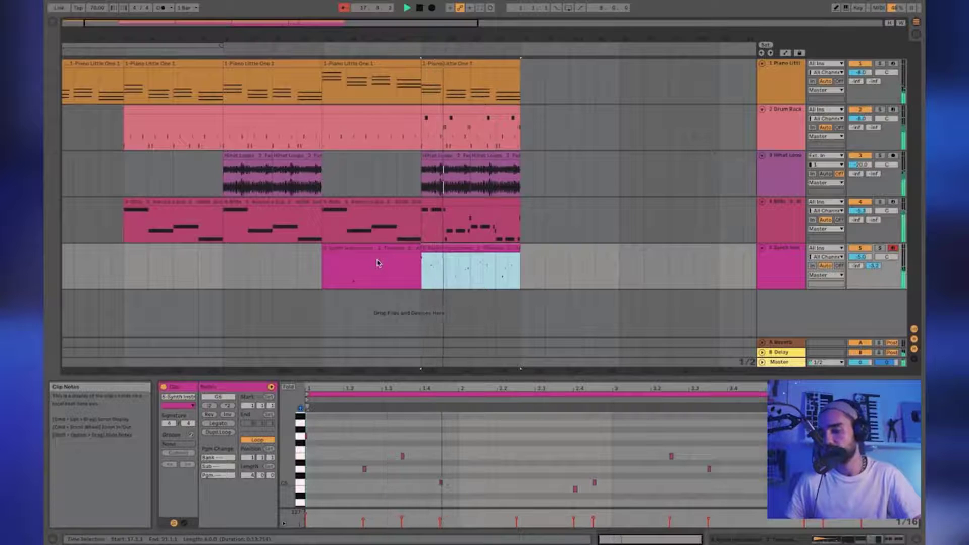
Compare the note velocities of the pre-chorus melody clip at bar 13 with those of the drop melody clip at bar 17
left_click(389, 250)
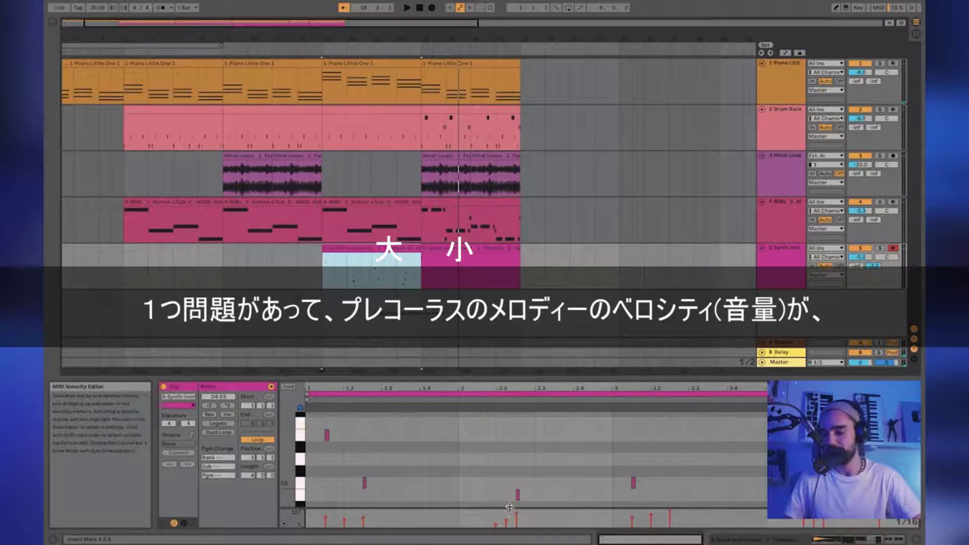
left_click_drag(489, 470, 540, 504)
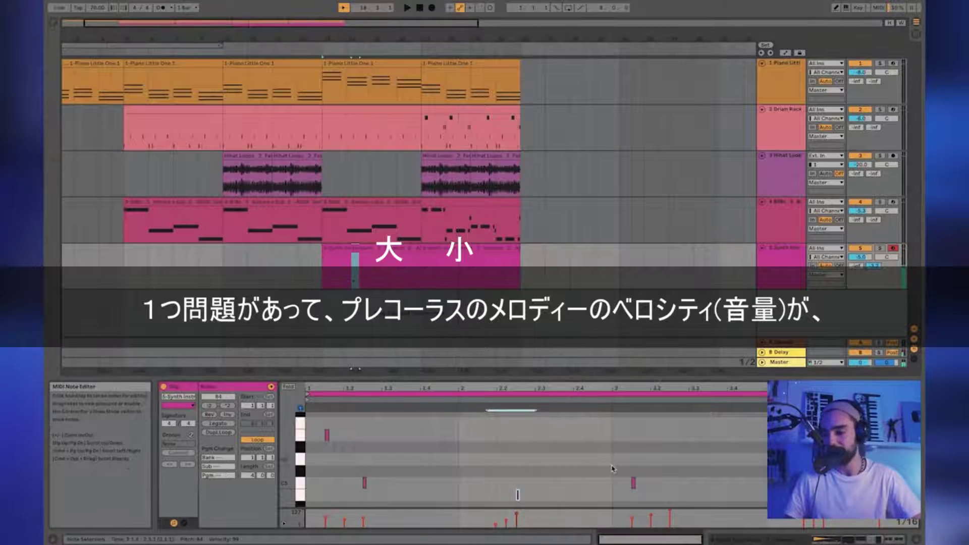
left_click(479, 251)
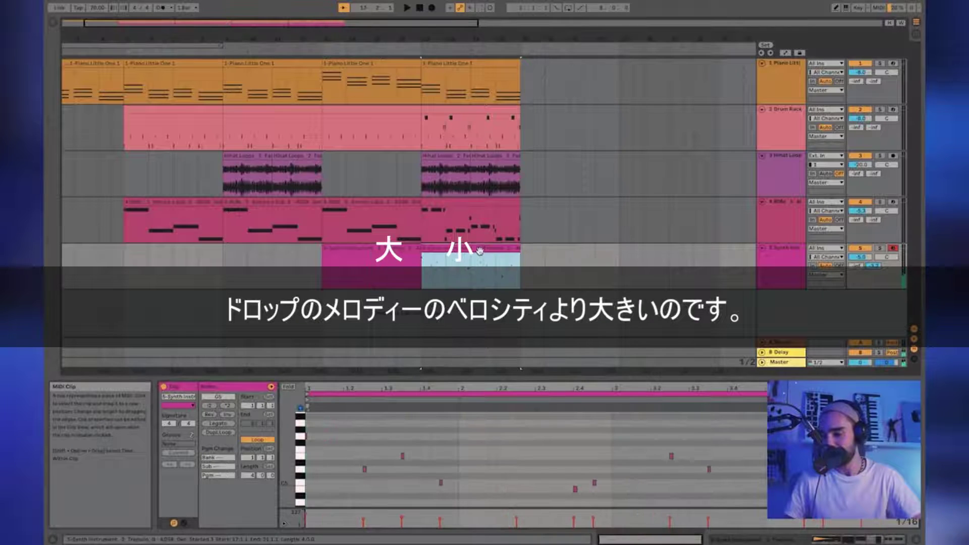
left_click_drag(565, 478, 585, 502)
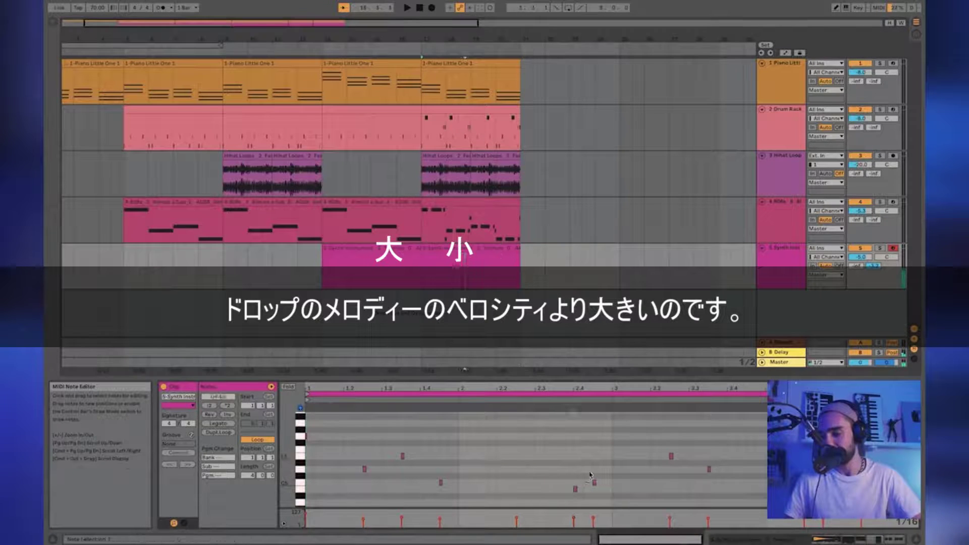
left_click(594, 482)
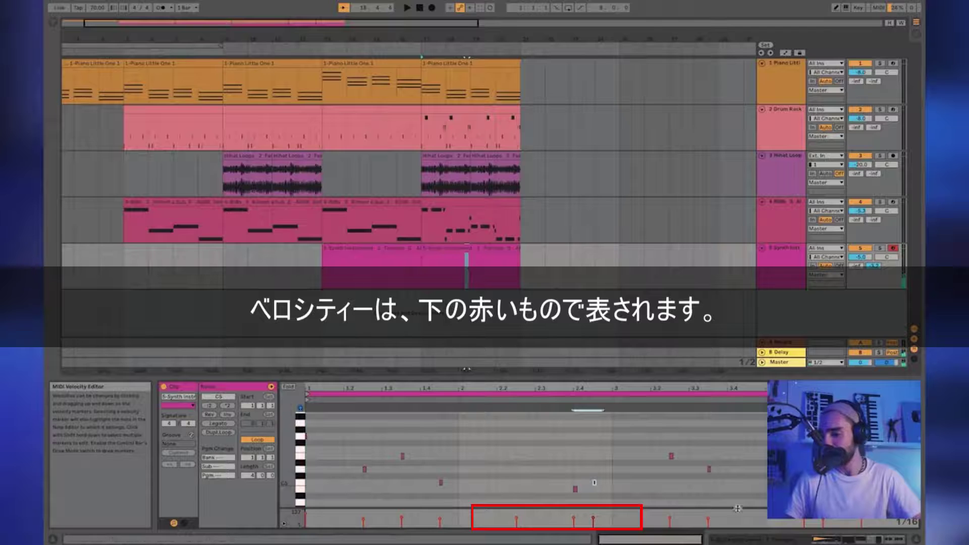
Enlarge the note editor and raise the velocity of all notes in the drop's synth melody clip at bar 17
left_click(469, 251)
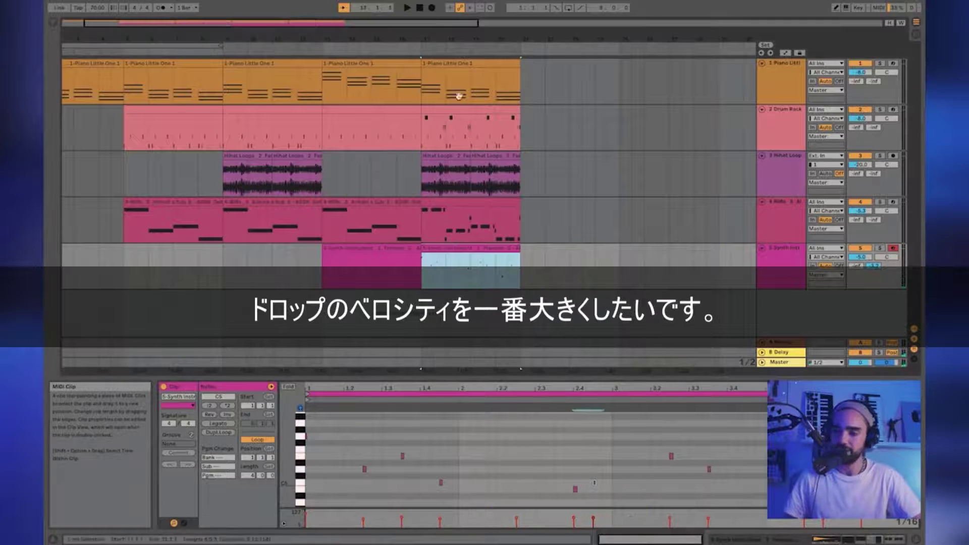
left_click_drag(582, 378, 583, 294)
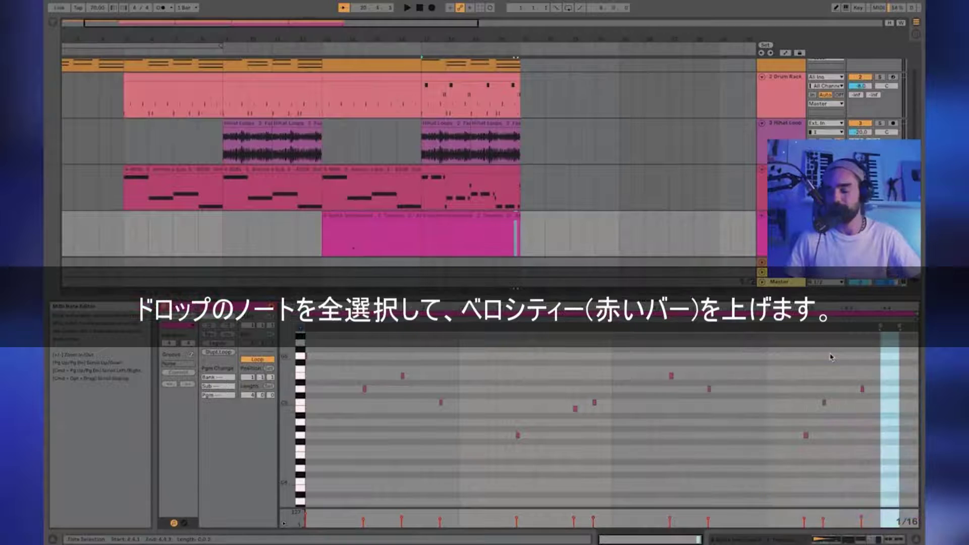
left_click_drag(891, 348, 291, 476)
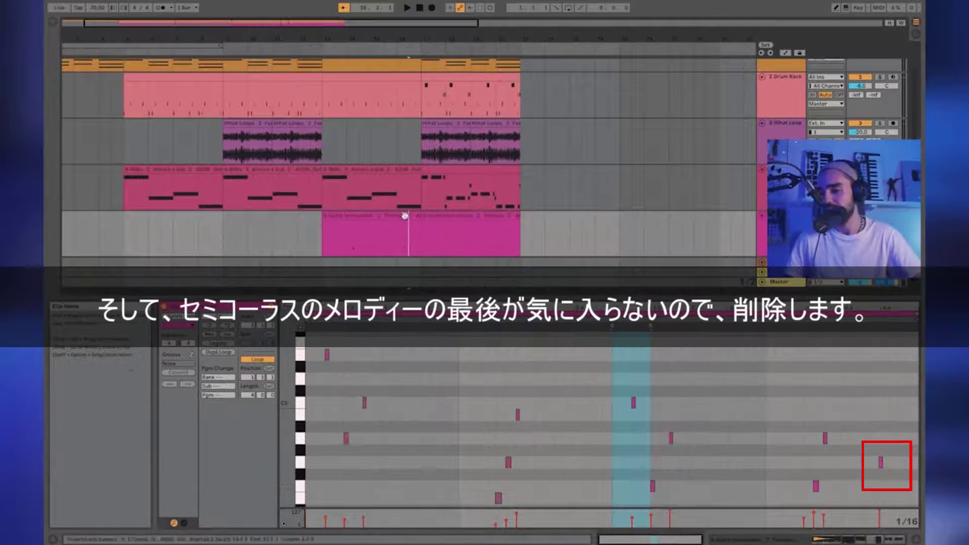
Delete the last note of the pre-chorus melody clip at bar 13 and play the transition into the drop
left_click(413, 216)
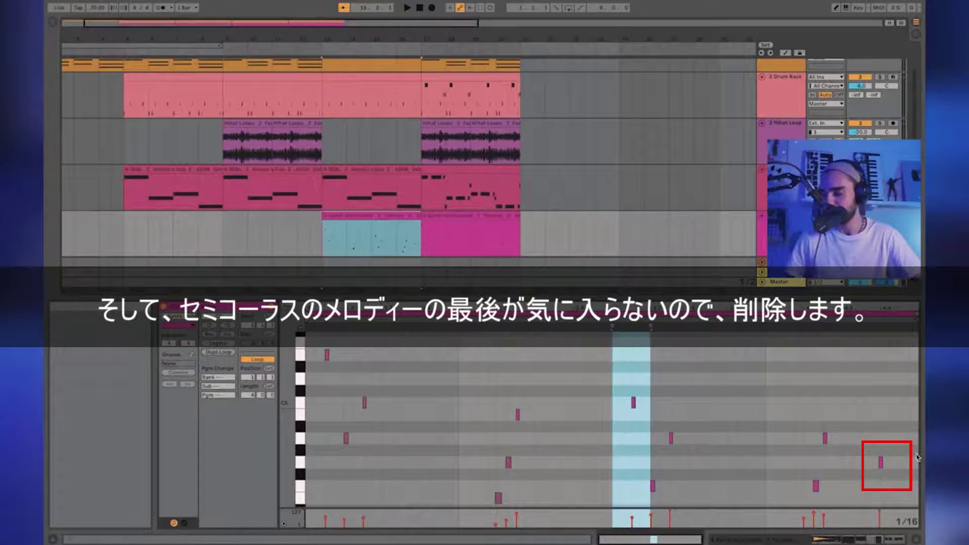
left_click_drag(898, 415, 875, 477)
key("Delete")
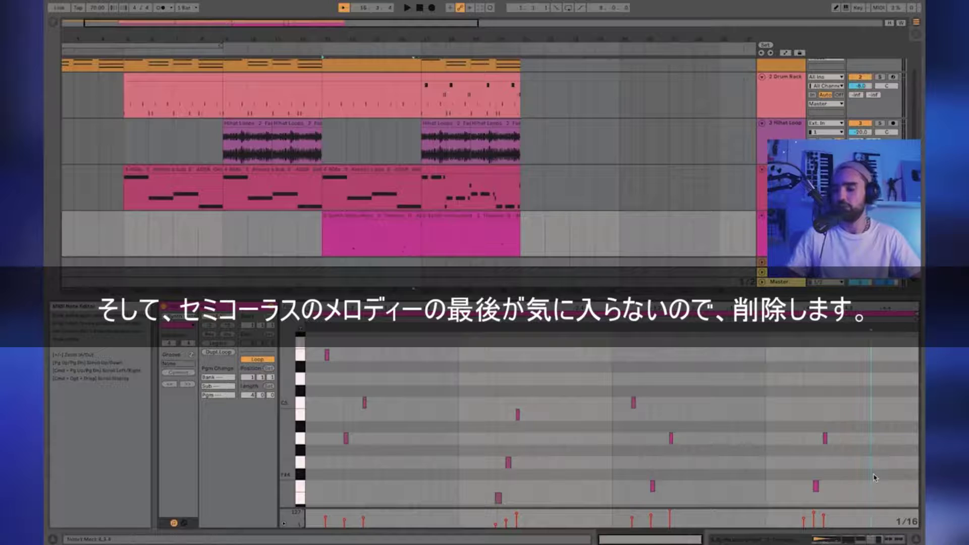
left_click(403, 242)
key("space")
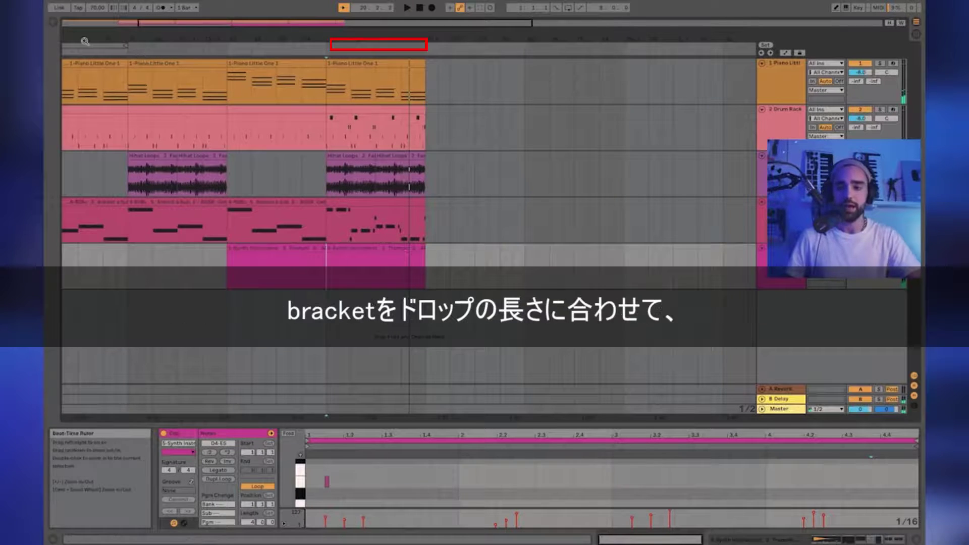
Fit the loop brace to the four-bar drop starting at bar 17 and duplicate that time across all tracks
left_click_drag(101, 46, 410, 46)
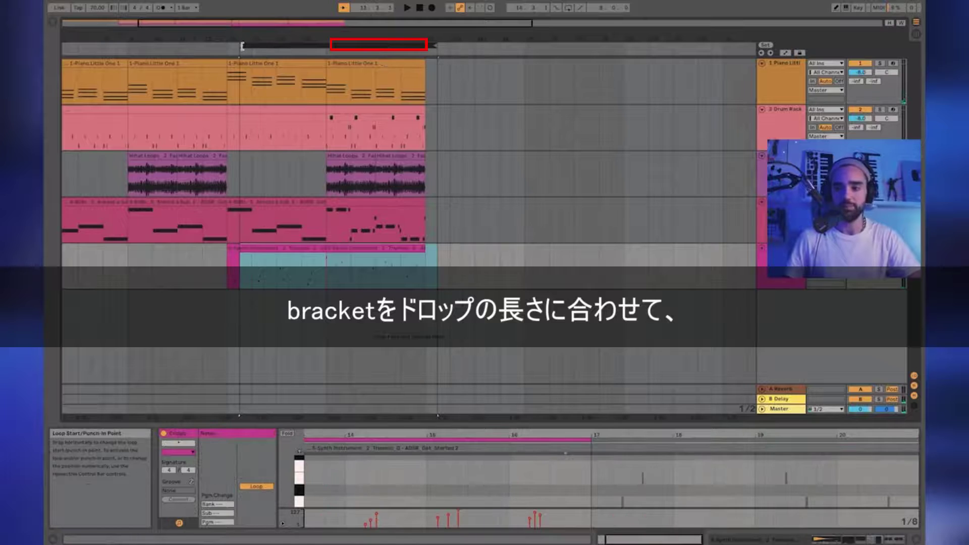
left_click_drag(242, 46, 327, 46)
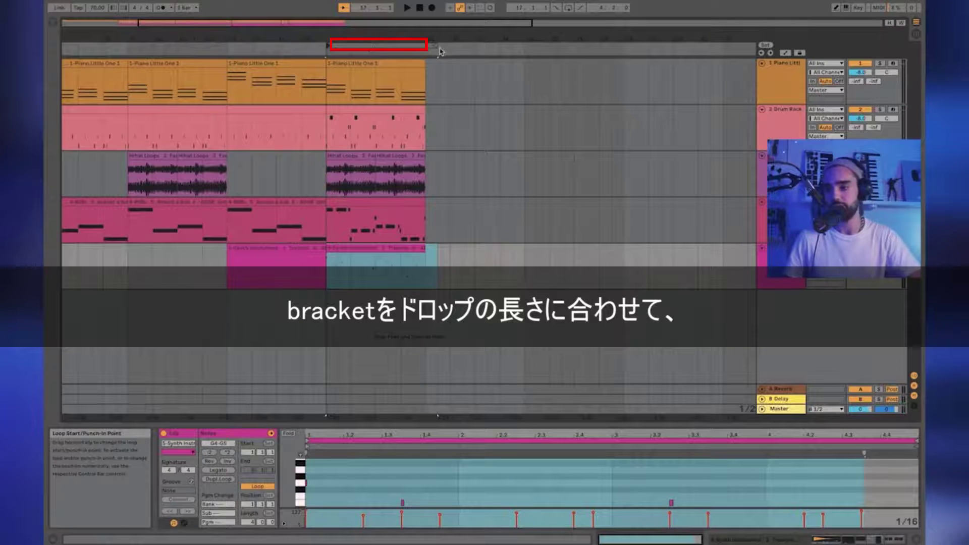
left_click_drag(432, 46, 426, 47)
left_click(370, 45)
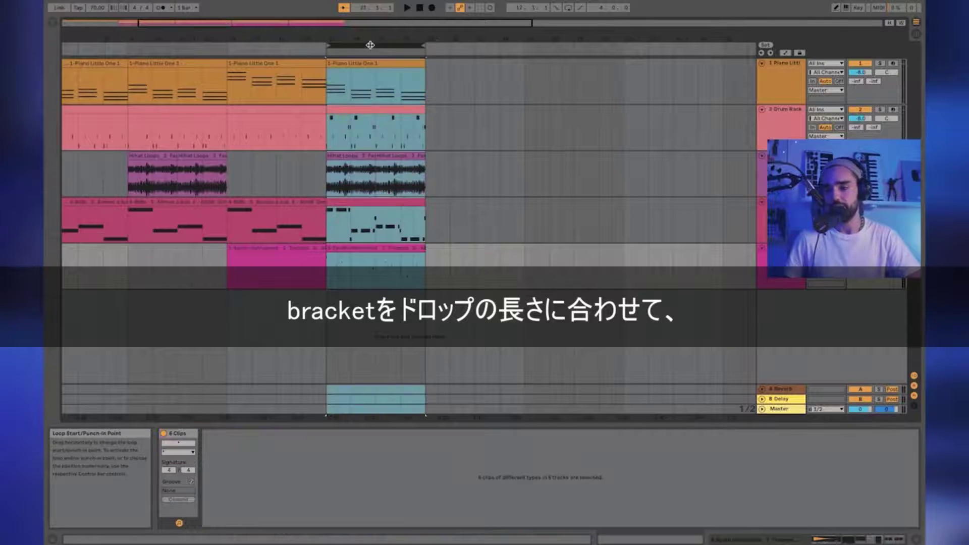
right_click(370, 45)
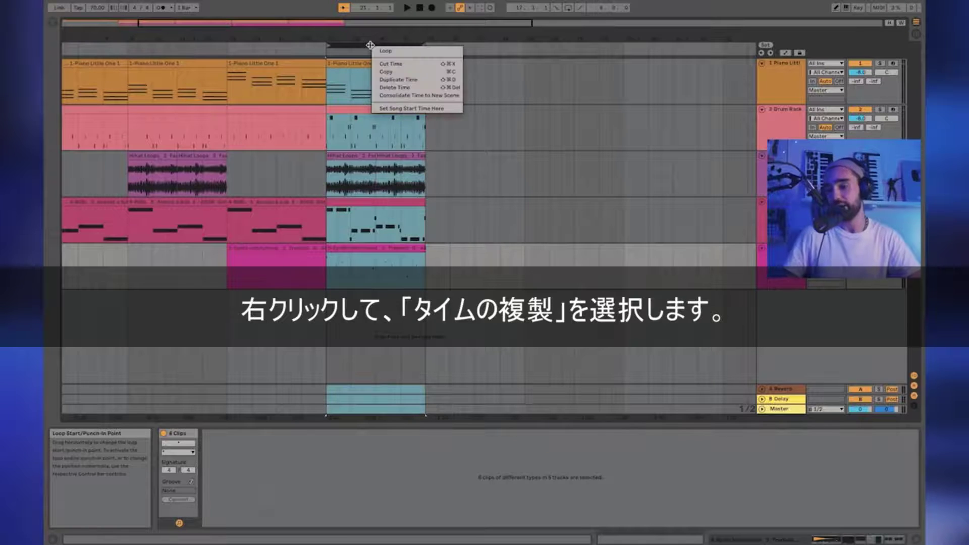
left_click(394, 79)
left_click(327, 192)
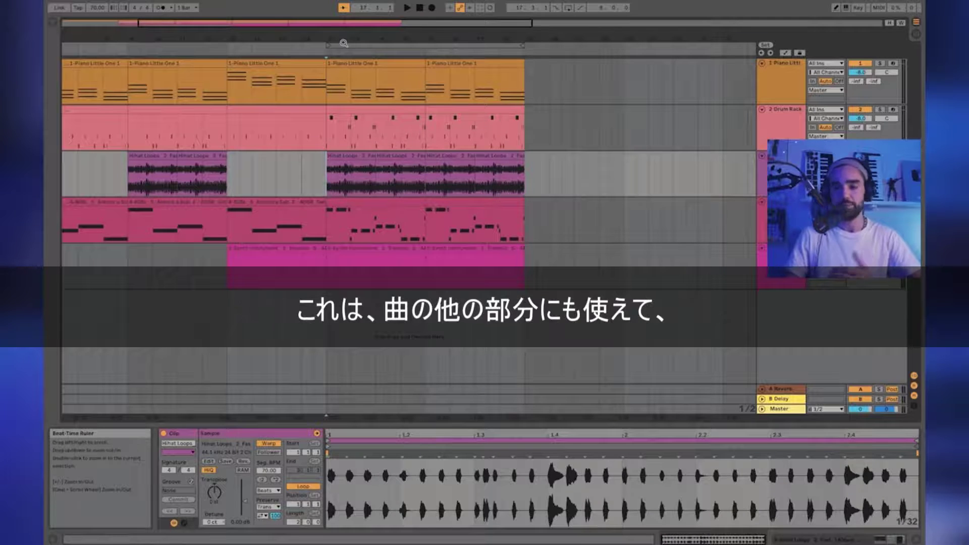
Stretch the loop brace over the 20 bars from bar 5 to bar 25, duplicate that time, and play from bar 21
left_click_drag(343, 38, 343, 30)
left_click_drag(278, 41, 135, 48)
left_click(135, 48)
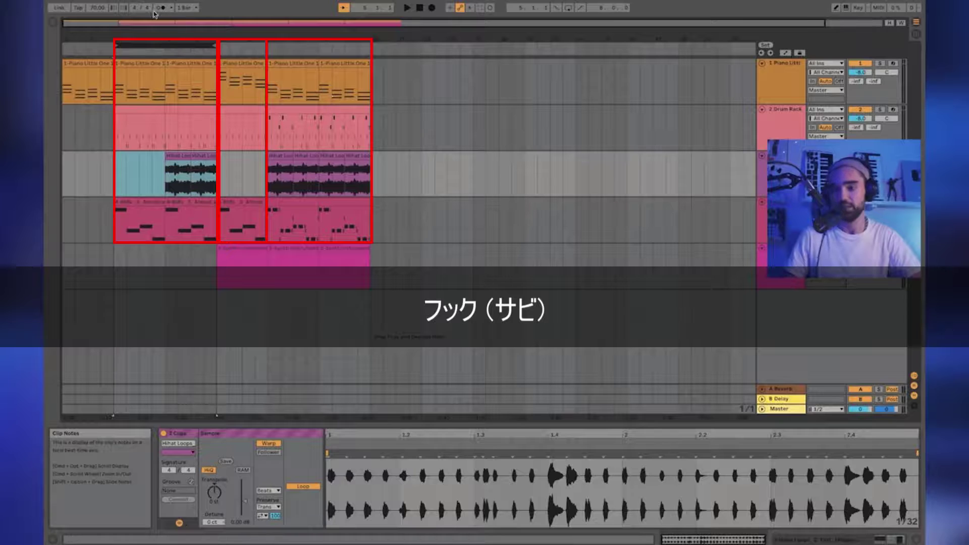
left_click_drag(216, 45, 370, 43)
right_click(328, 45)
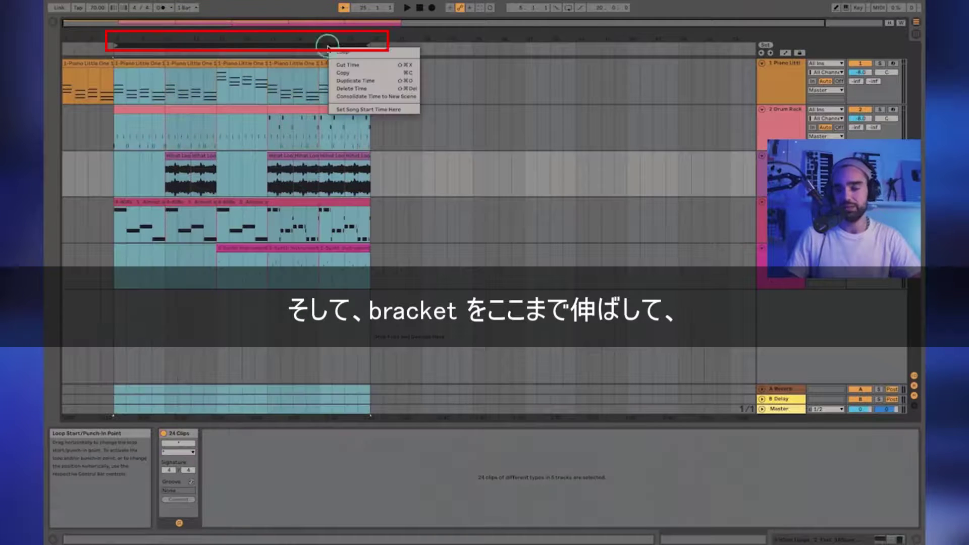
left_click(356, 79)
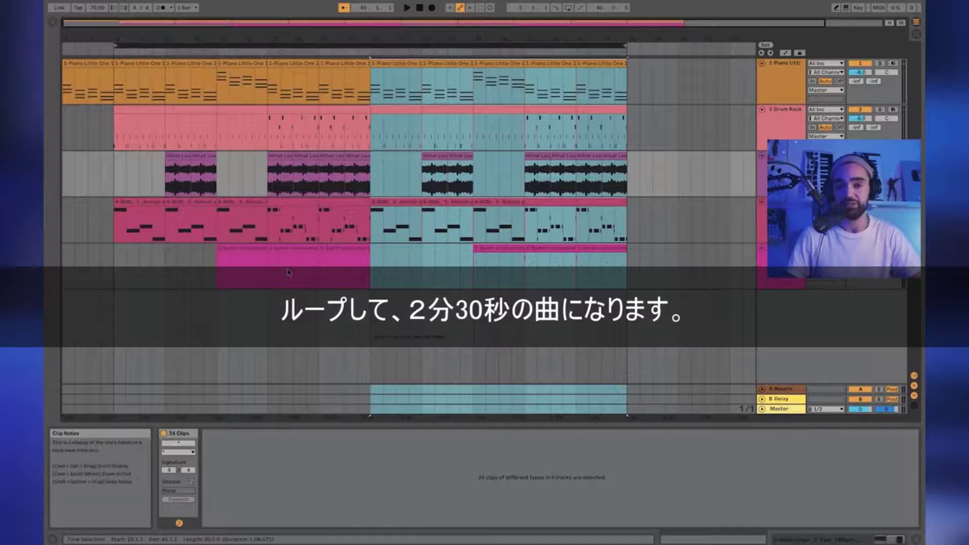
left_click(319, 281)
key("space")
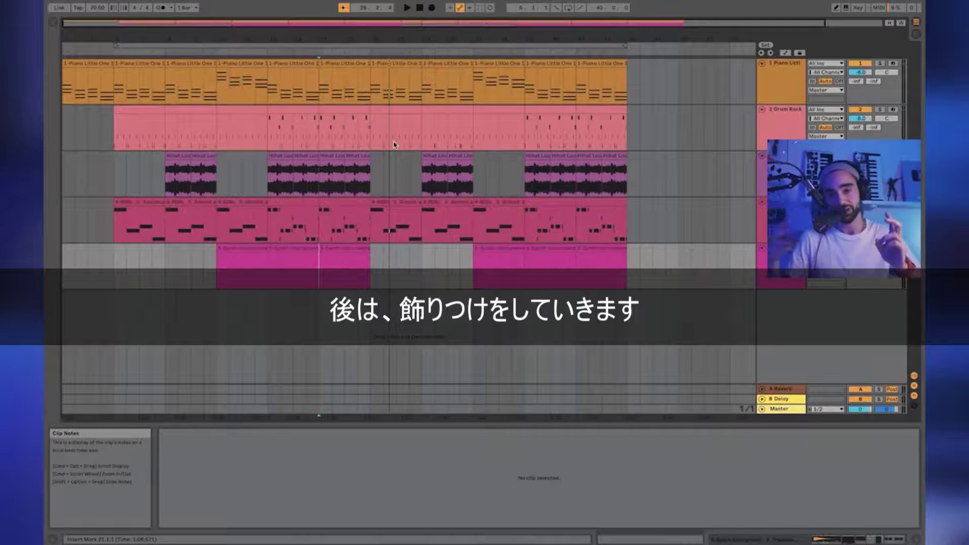
Reopen the browser, go to the ADSR pack's Fx Risers folder, and audition both riser samples
left_click(54, 23)
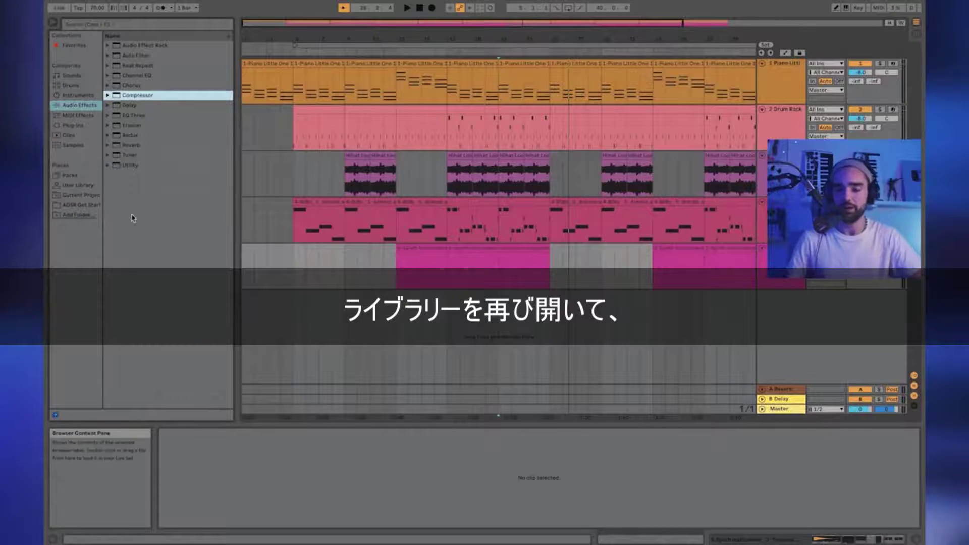
left_click(80, 205)
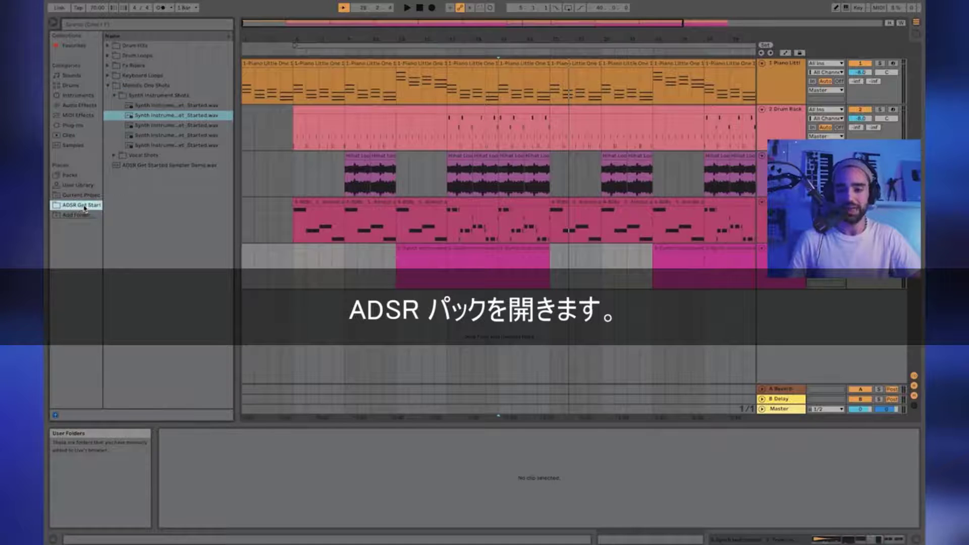
left_click(107, 86)
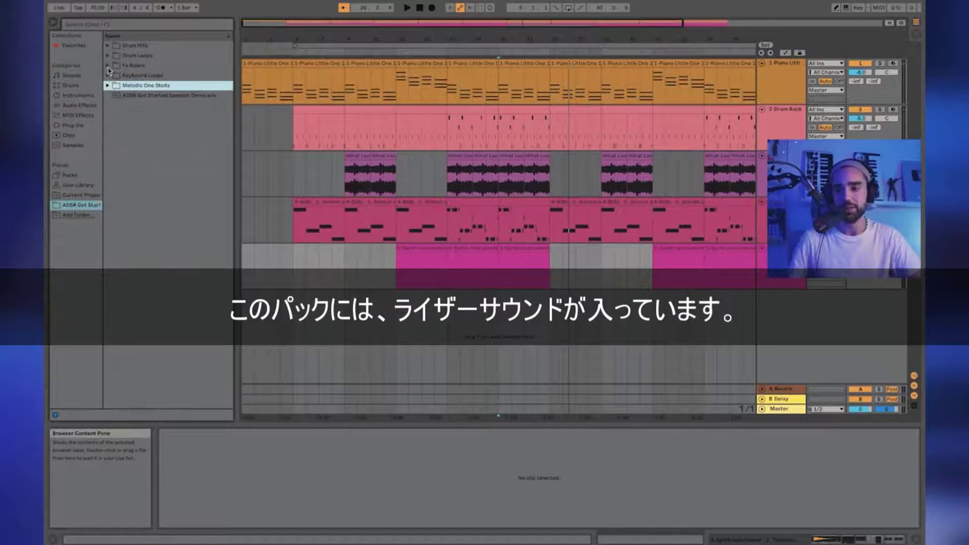
left_click(107, 66)
left_click(151, 78)
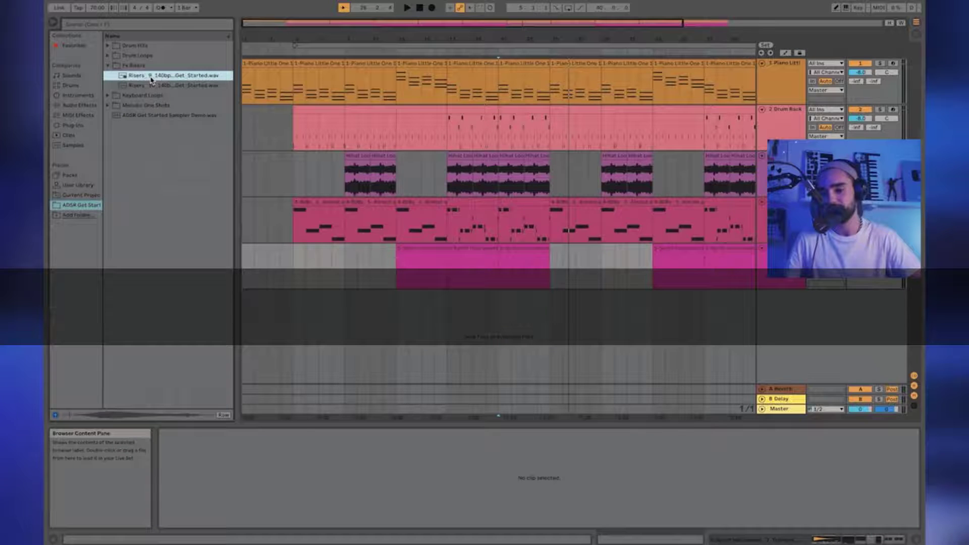
left_click(154, 86)
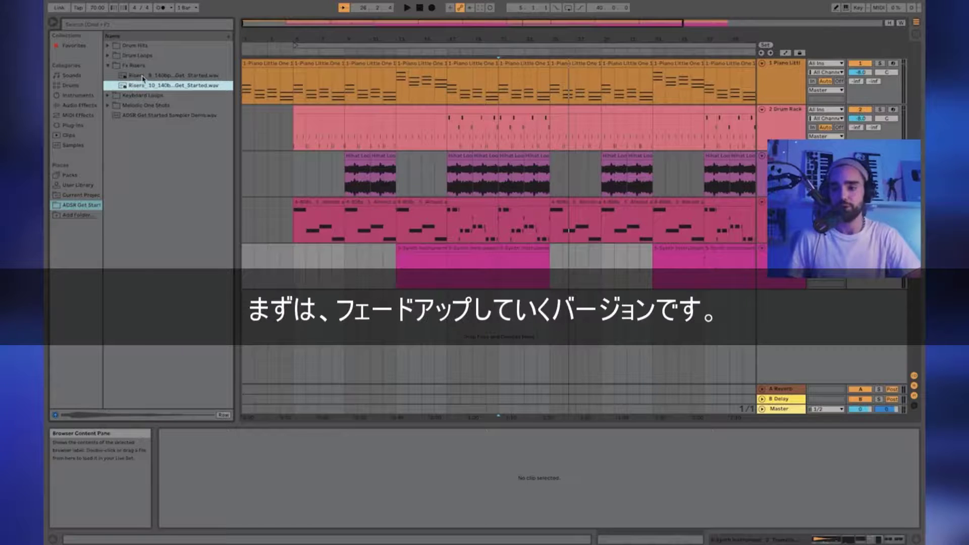
left_click(143, 76)
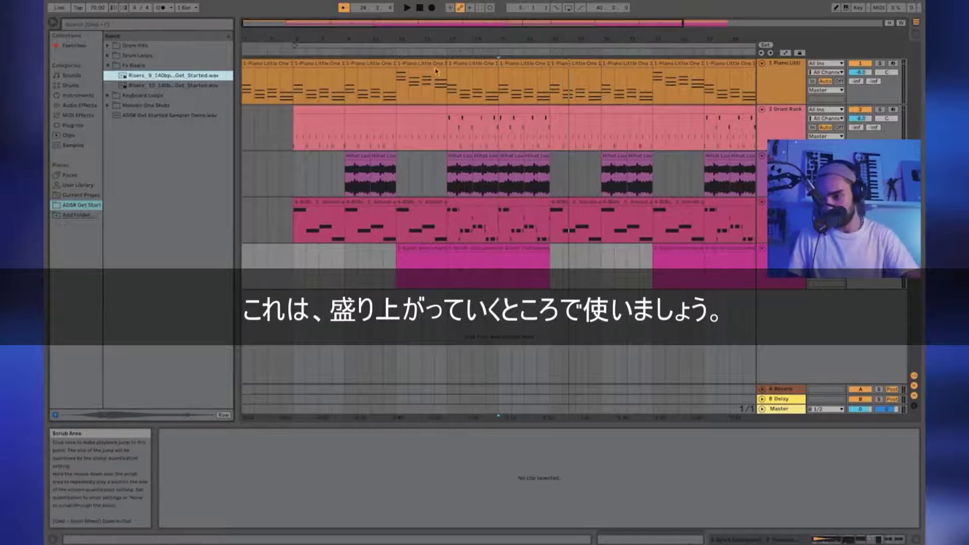
Add the Risers 9 140bpm sample on a new audio track, starting at bar 16 so its peak meets the bar 17 drop
left_click_drag(147, 76, 378, 237)
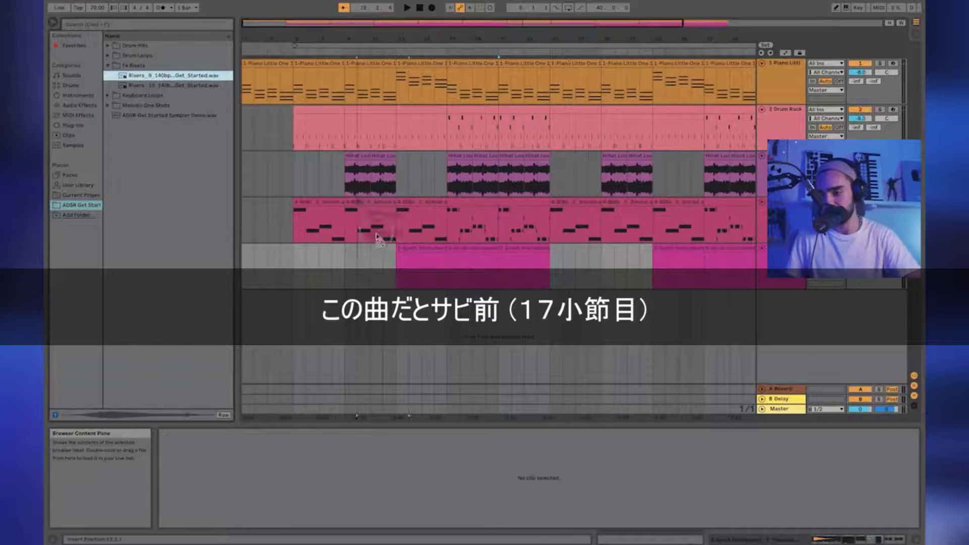
left_click_drag(395, 303, 402, 311)
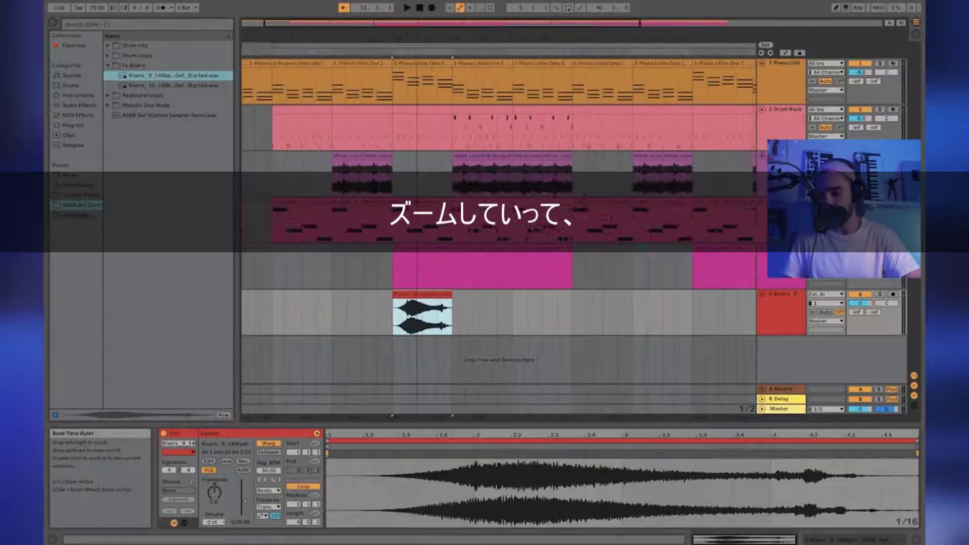
mouse_move(418, 38)
left_mouse_down()
mouse_move(417, 58)
mouse_move(417, 38)
left_mouse_up()
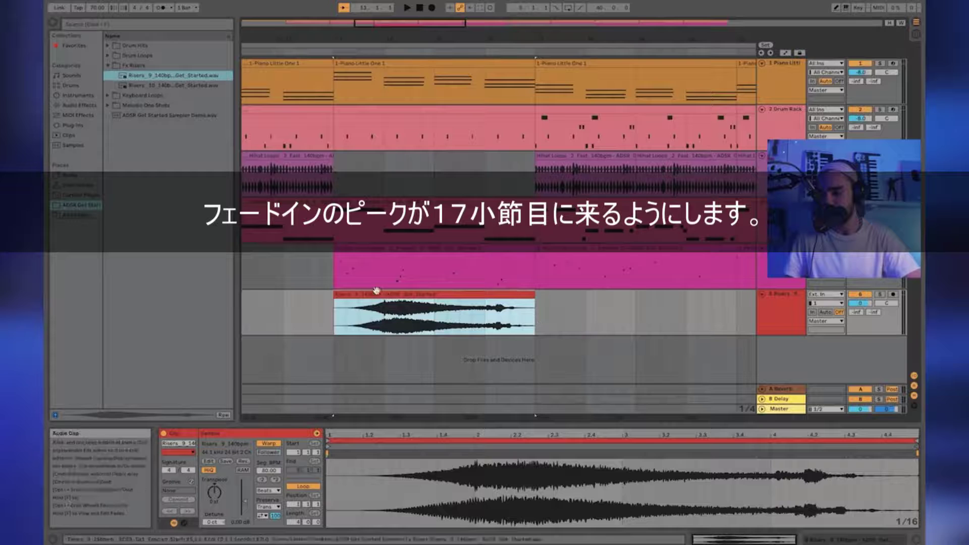
left_click_drag(376, 293, 521, 308)
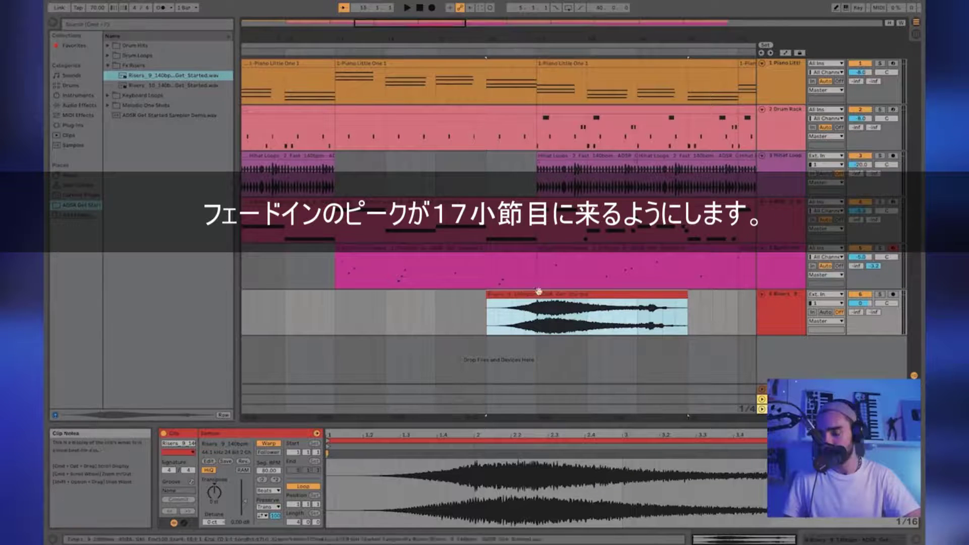
Play the transition into bar 17 and lower the riser track's volume to about -15 dB
left_click(476, 315)
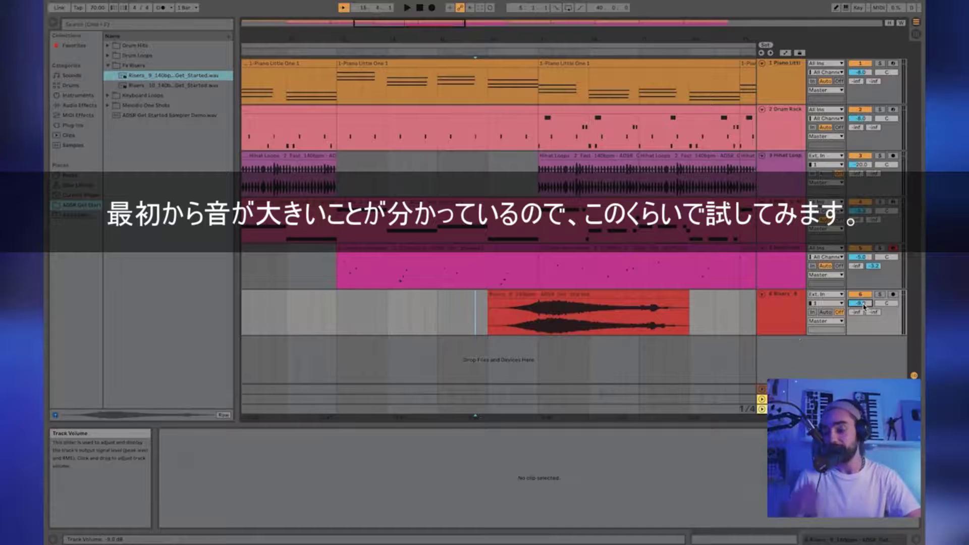
key("space")
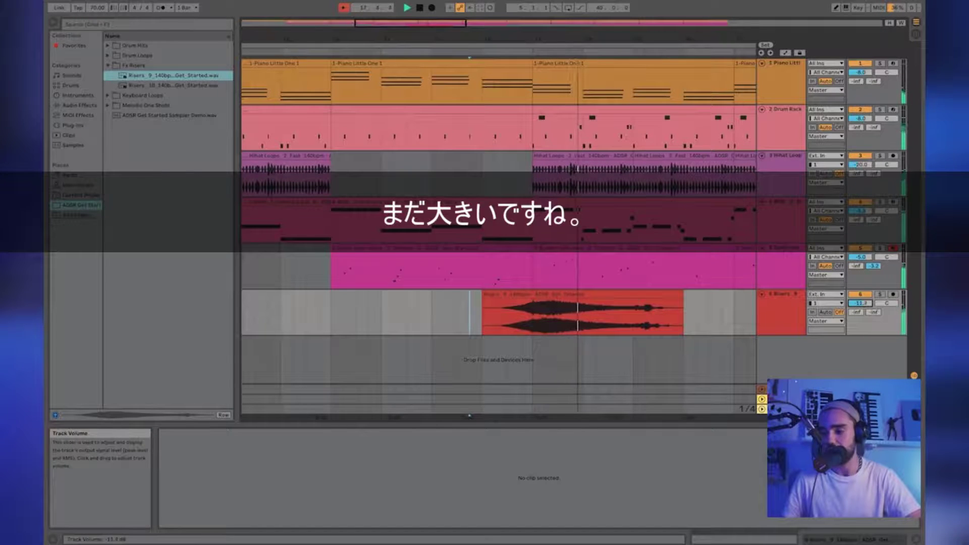
left_click_drag(861, 303, 861, 308)
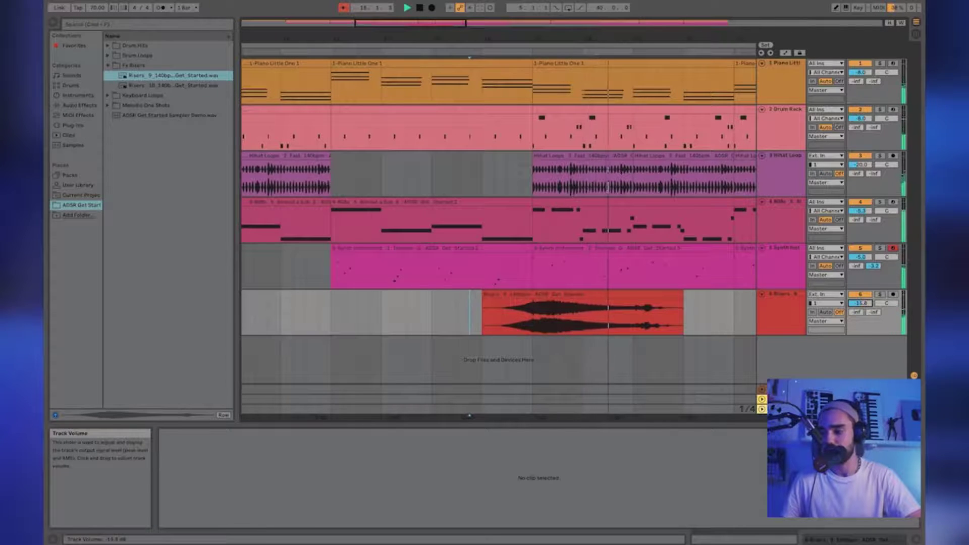
key("space")
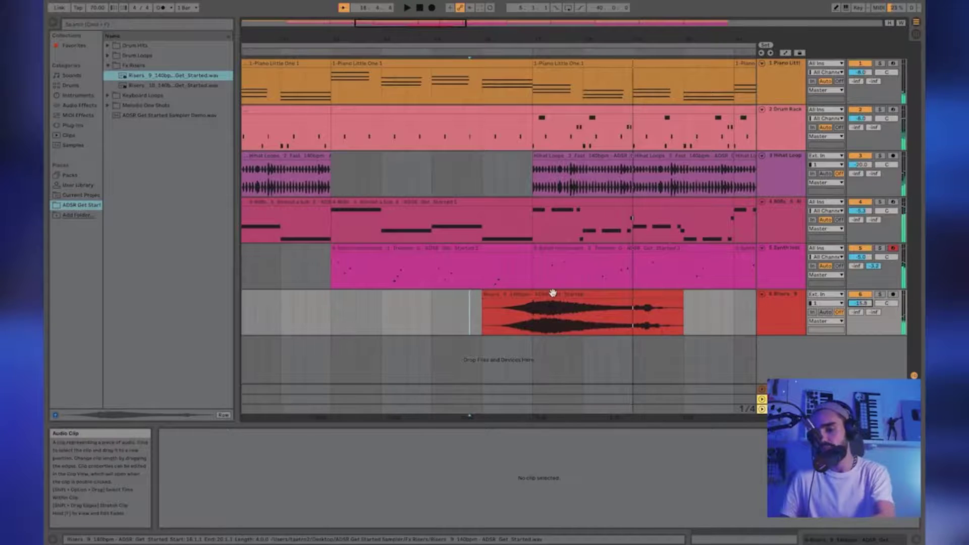
Set the riser clip's warp mode to Complex Pro, play it, and give it a long fade-out beginning soon after the clip's start
left_click(551, 293)
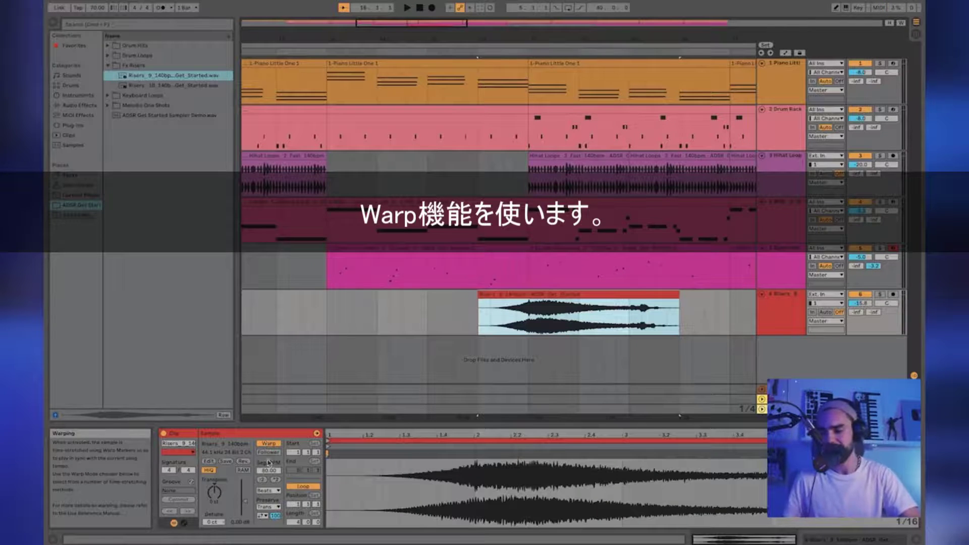
left_click(271, 490)
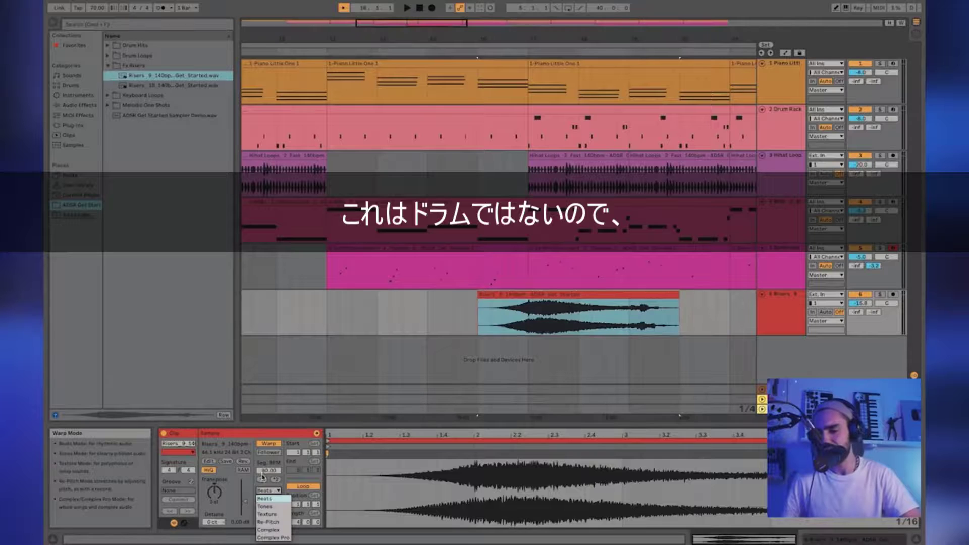
left_click(270, 538)
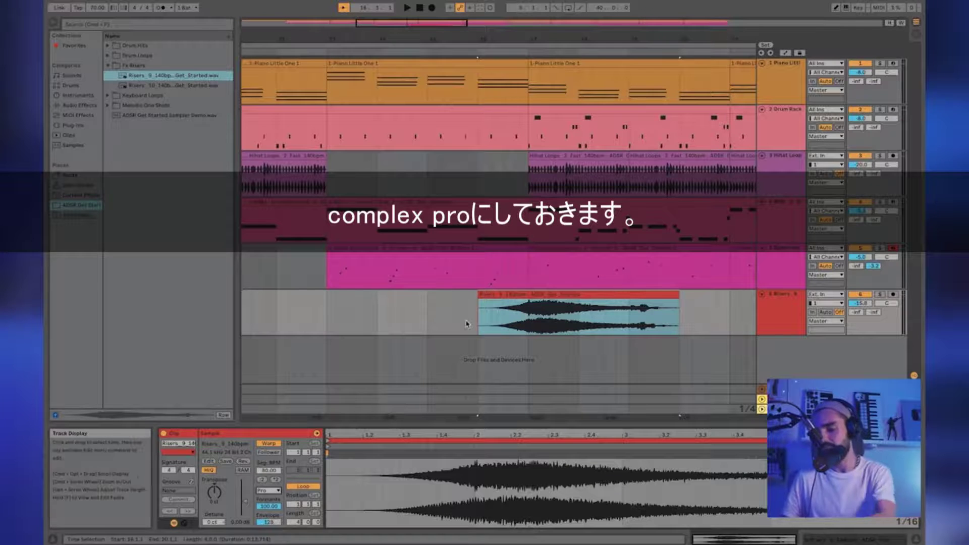
key("space")
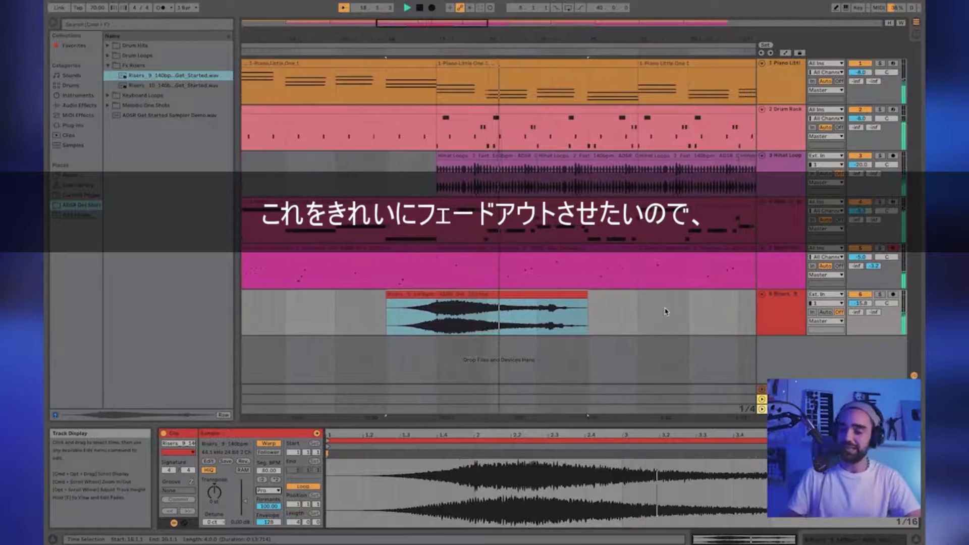
left_click(566, 304)
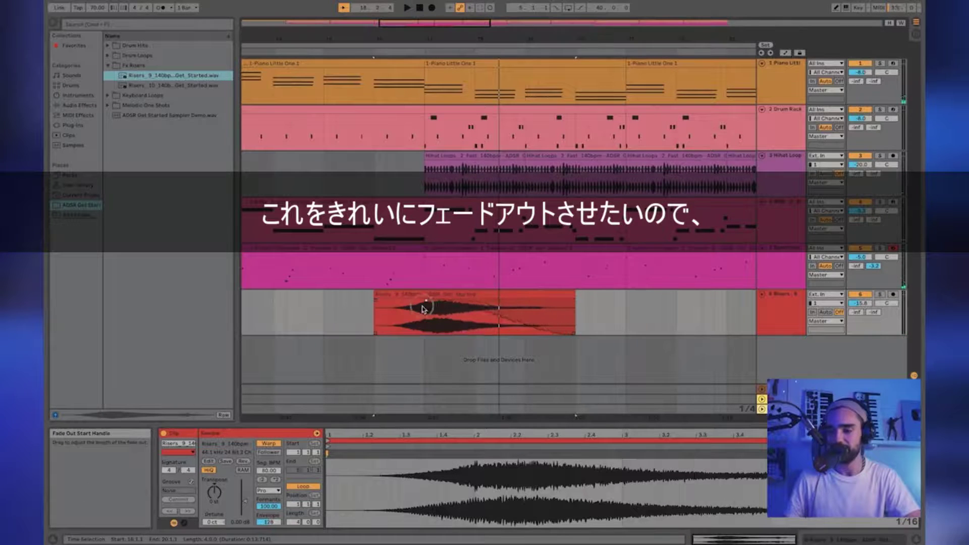
left_click_drag(409, 307, 403, 307)
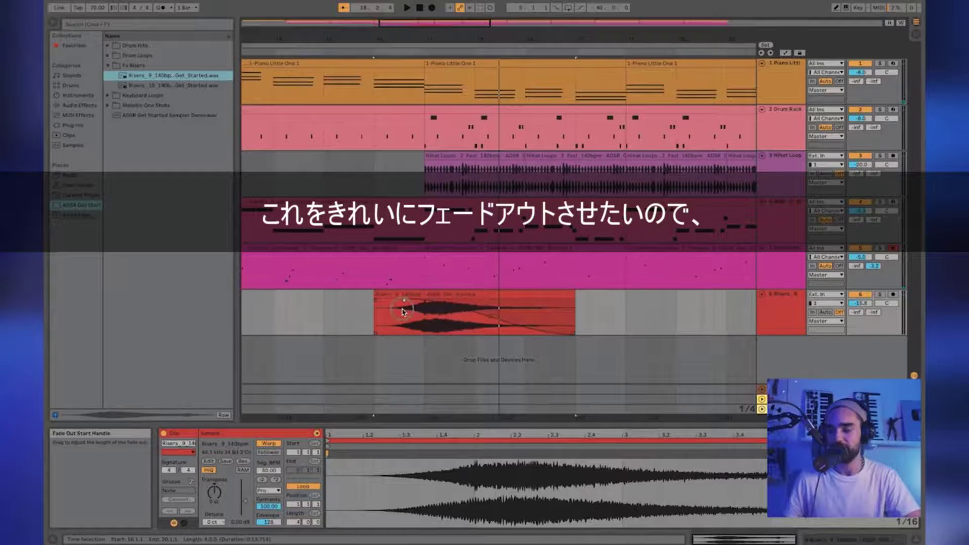
Add a Reverb to the riser track, raise its decay time to about 4.76 s, and adjust its dry/wet mix
left_click(781, 322)
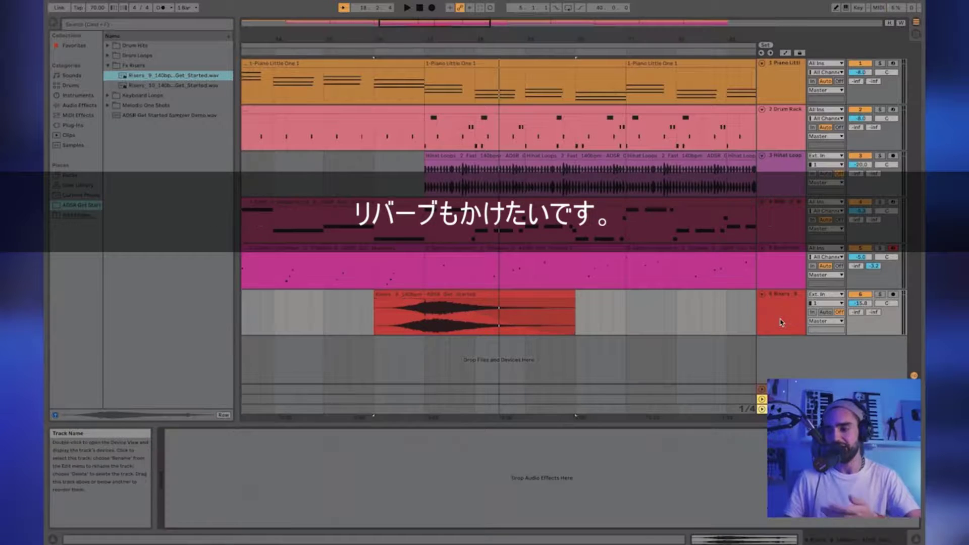
left_click(79, 105)
left_click(221, 147)
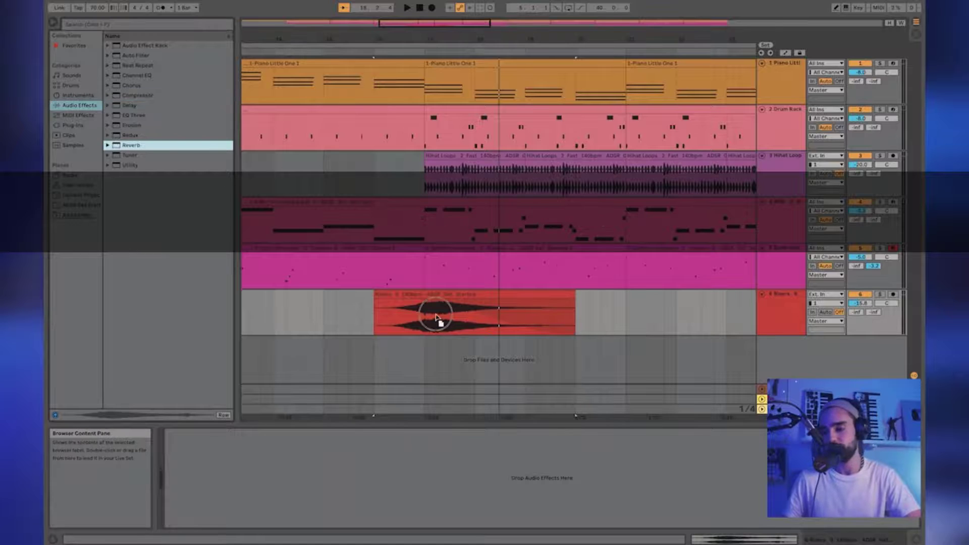
left_click_drag(437, 318, 437, 319)
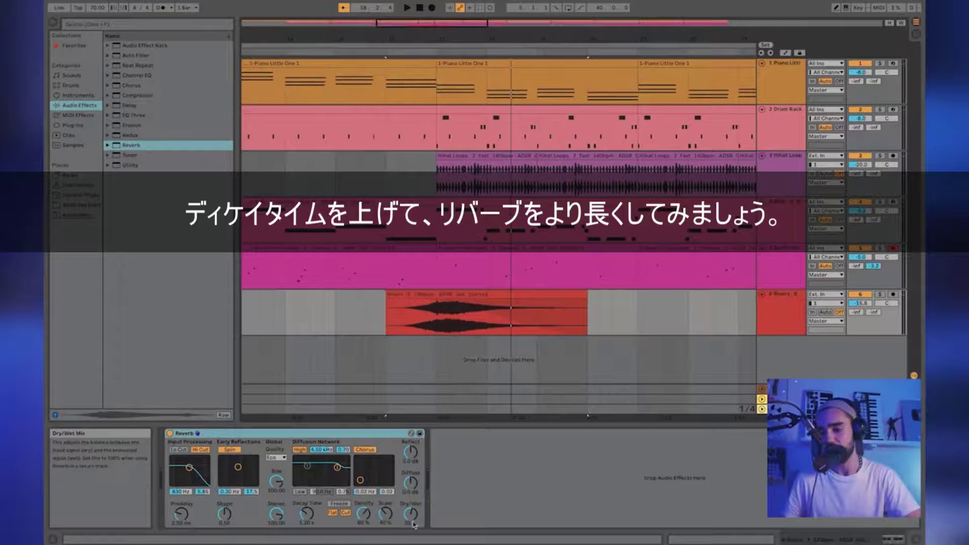
left_click_drag(315, 519, 315, 494)
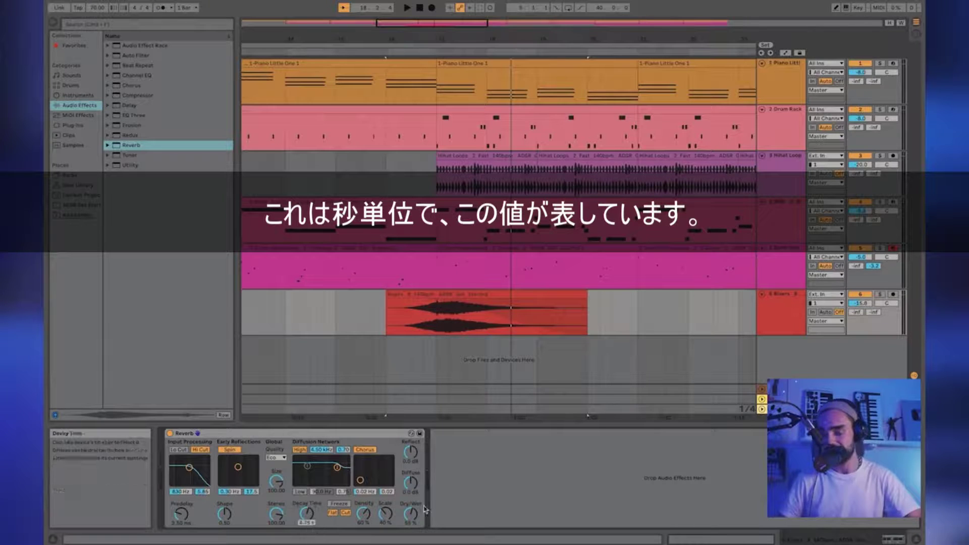
left_click_drag(411, 514, 411, 515)
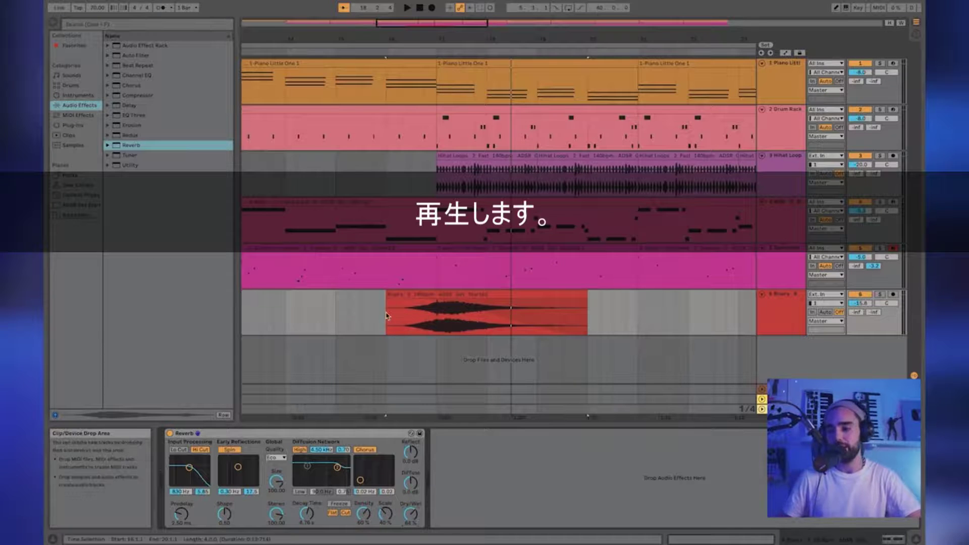
Play the transition with the reverb and shorten the riser clip so it ends at 18.4.1, checking it by playback
key("space")
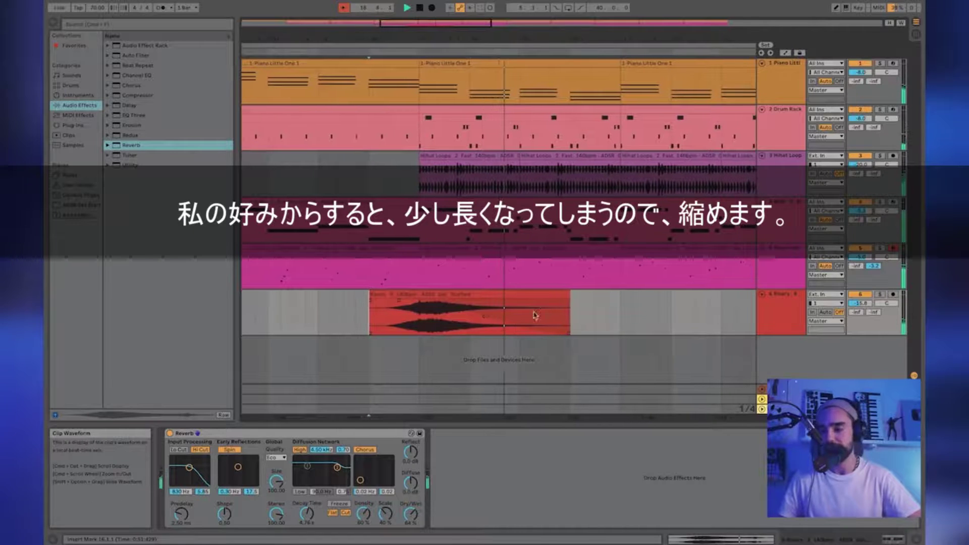
left_click_drag(569, 313, 507, 297)
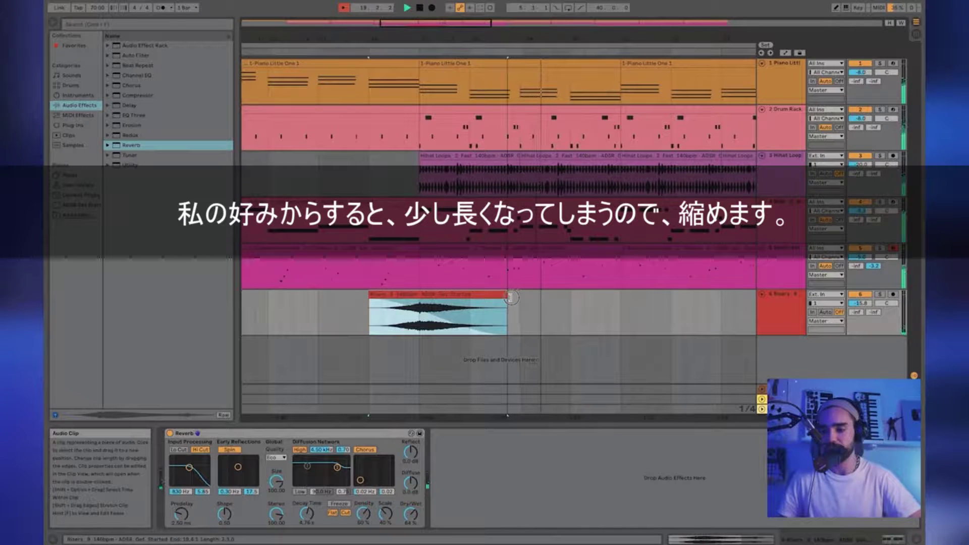
left_click(394, 328)
key("space")
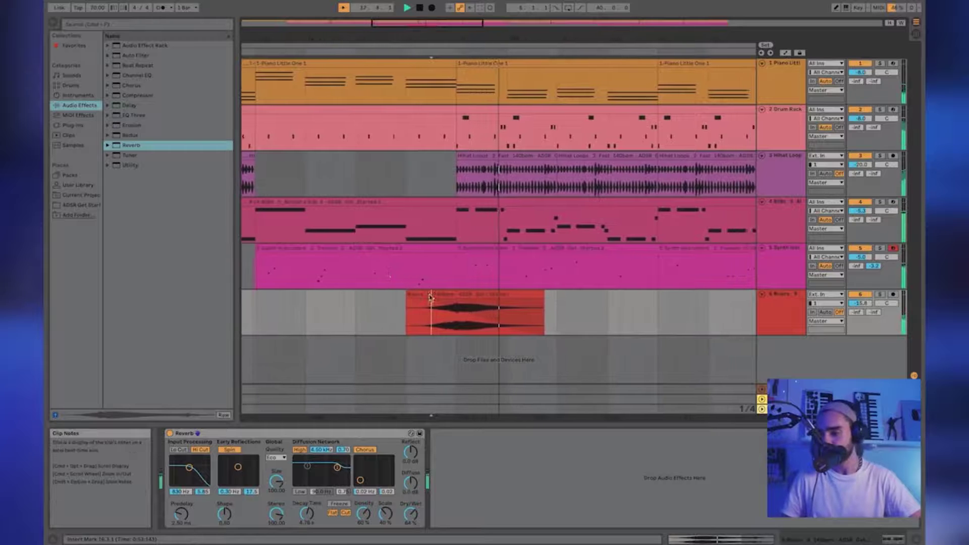
Copy the shortened riser clip to bar 36 on the same track, ahead of the second drop at bar 37
left_click_drag(464, 32, 379, 25)
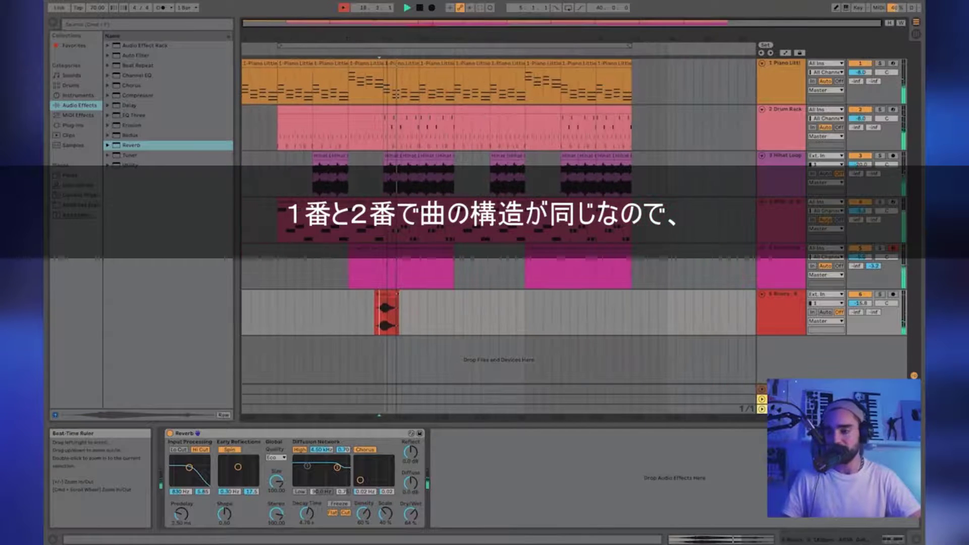
left_click(383, 296)
left_click(553, 316)
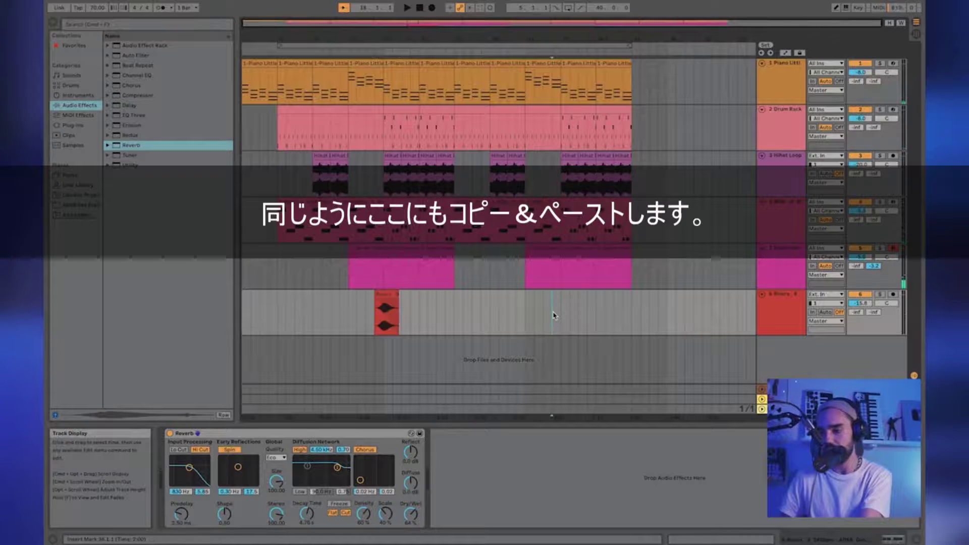
key("super+v")
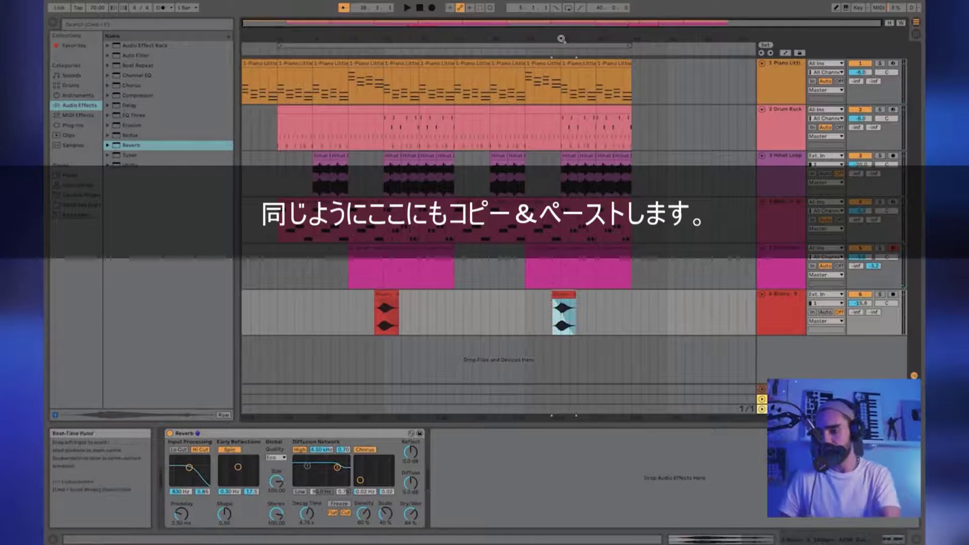
left_click_drag(561, 39, 561, 39)
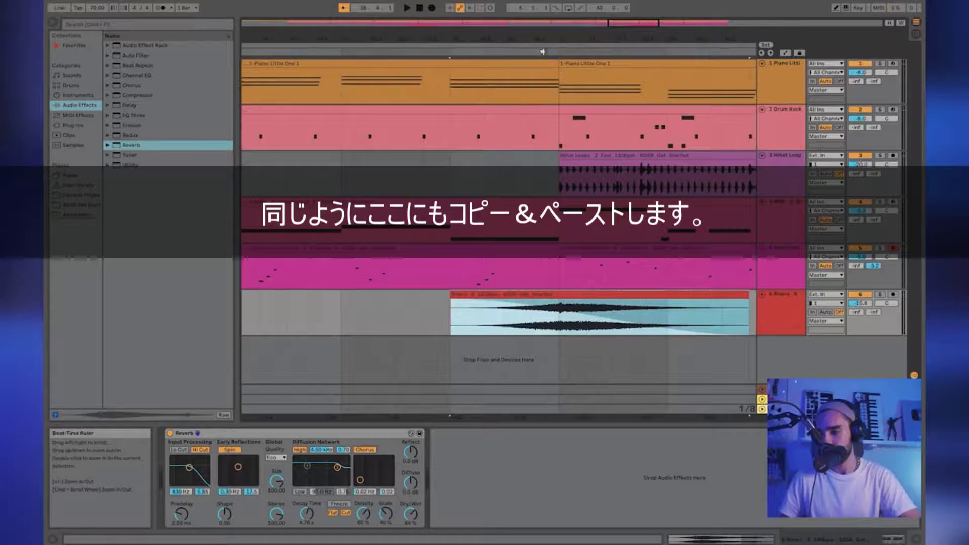
key("minus")
key("minus")
key("minus")
key("minus")
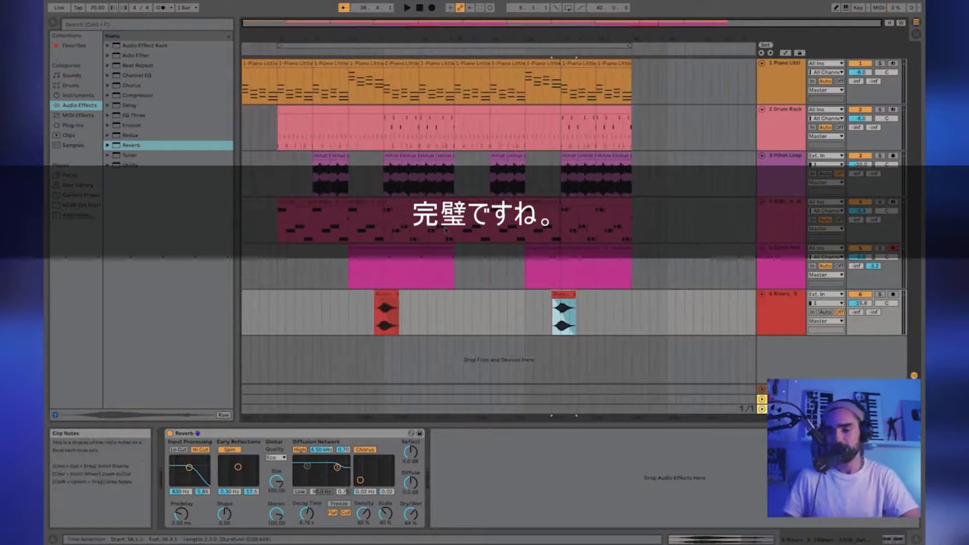
Place the Risers 10 140bpm sample at bar 25 on the existing riser track and play from bar 24
left_click(89, 187)
left_click(82, 205)
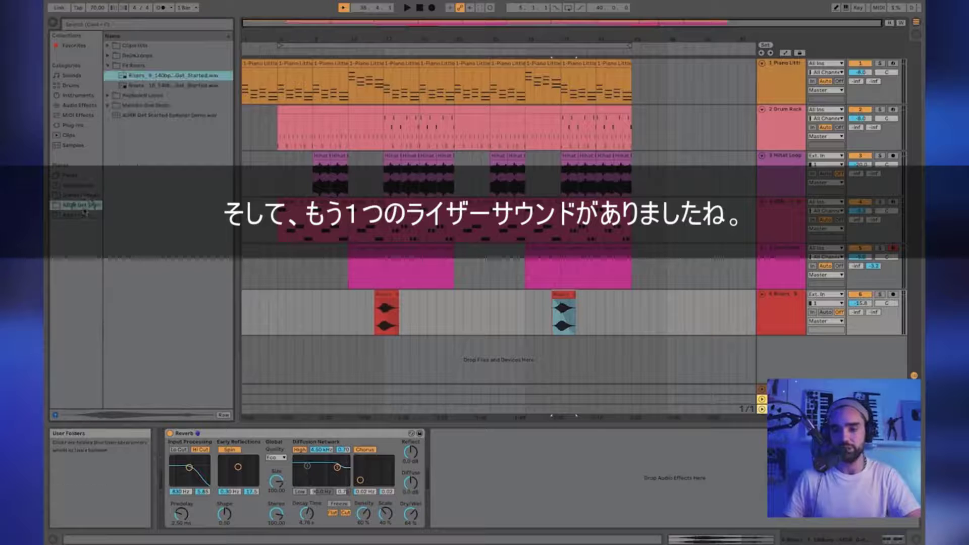
left_click(136, 86)
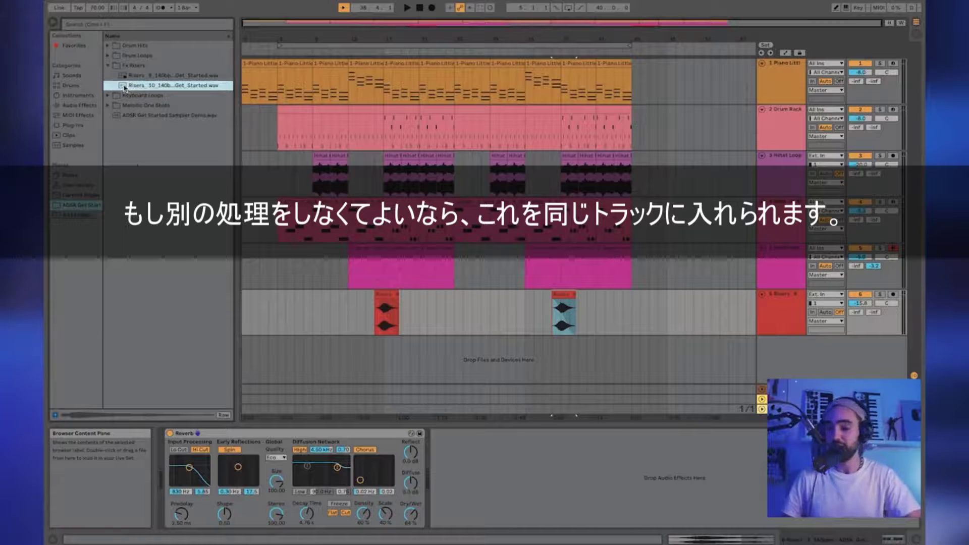
left_click_drag(145, 88, 393, 282)
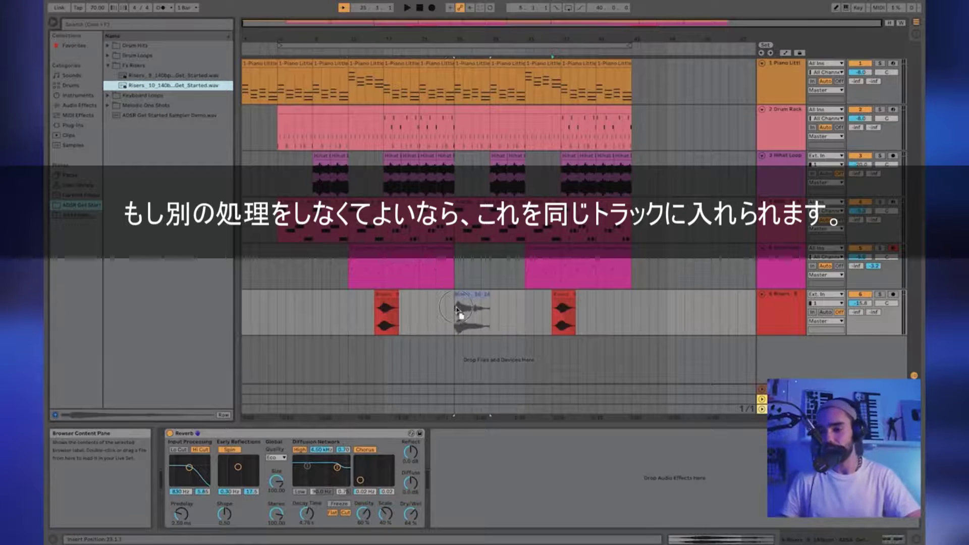
left_click_drag(457, 308, 458, 308)
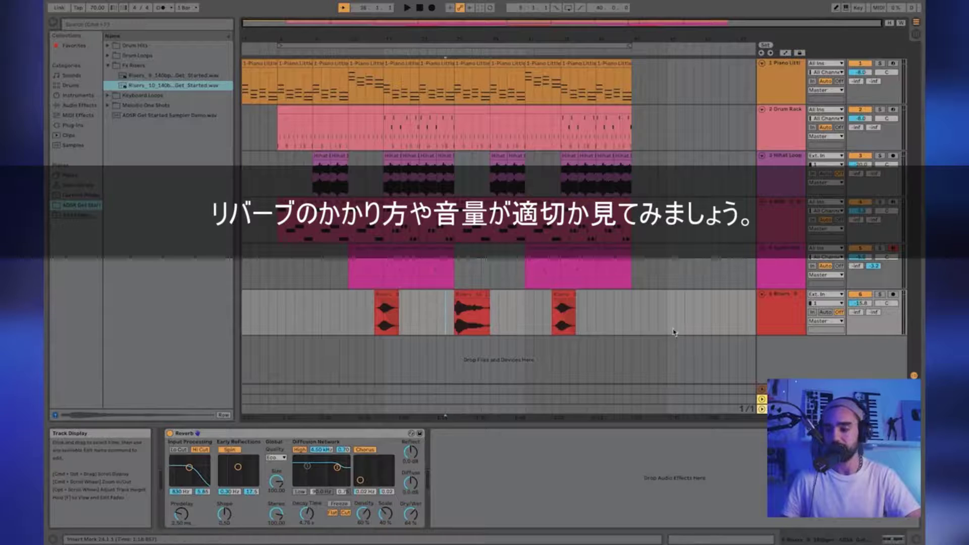
left_click(781, 319)
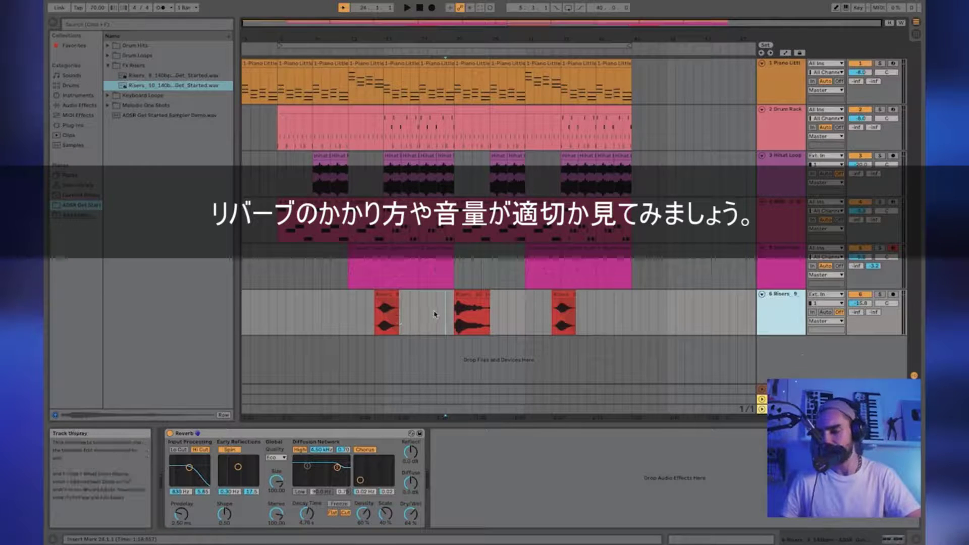
scroll(462, 36, "up", 3)
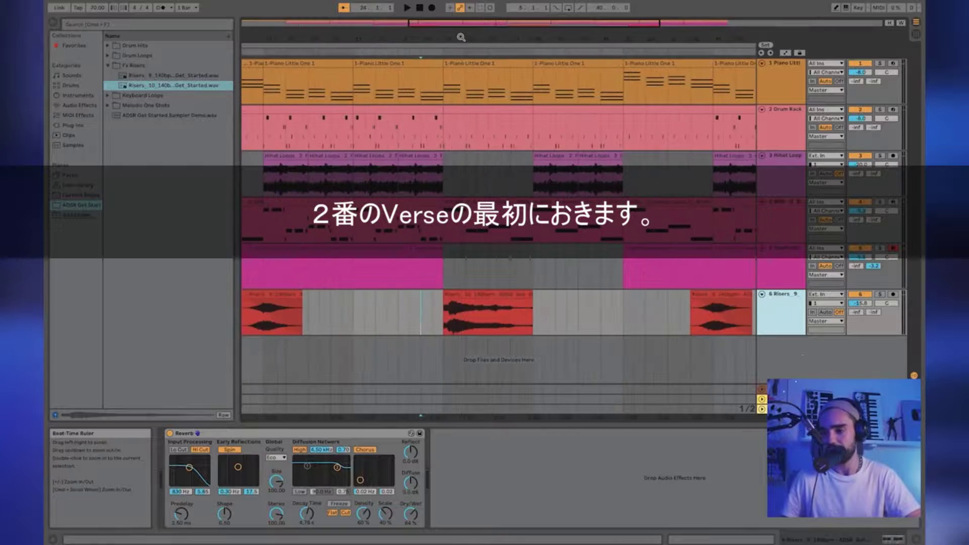
key("space")
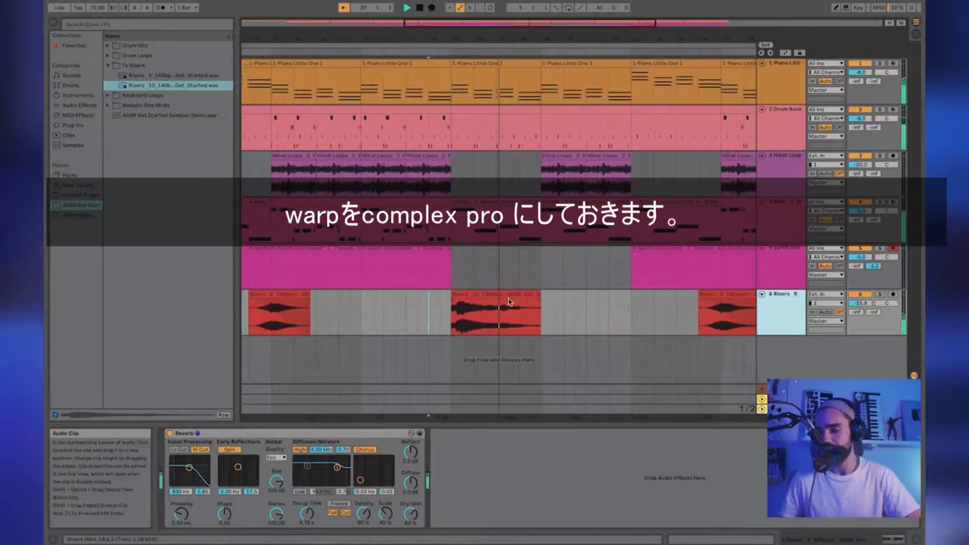
Set the Risers 10 clip's warp mode to Complex Pro, shorten it to two bars, and replay the transition into bar 25
left_click(502, 315)
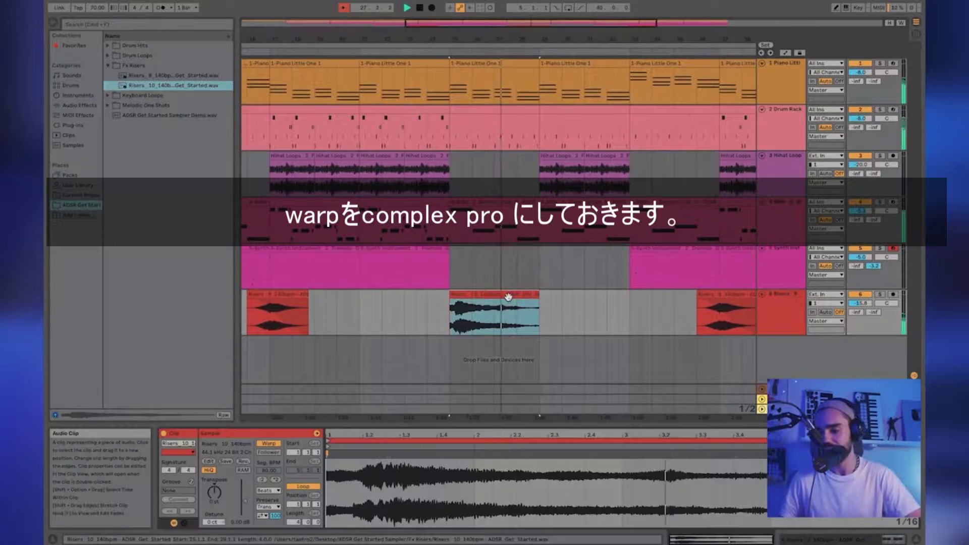
left_click(268, 490)
left_click(292, 530)
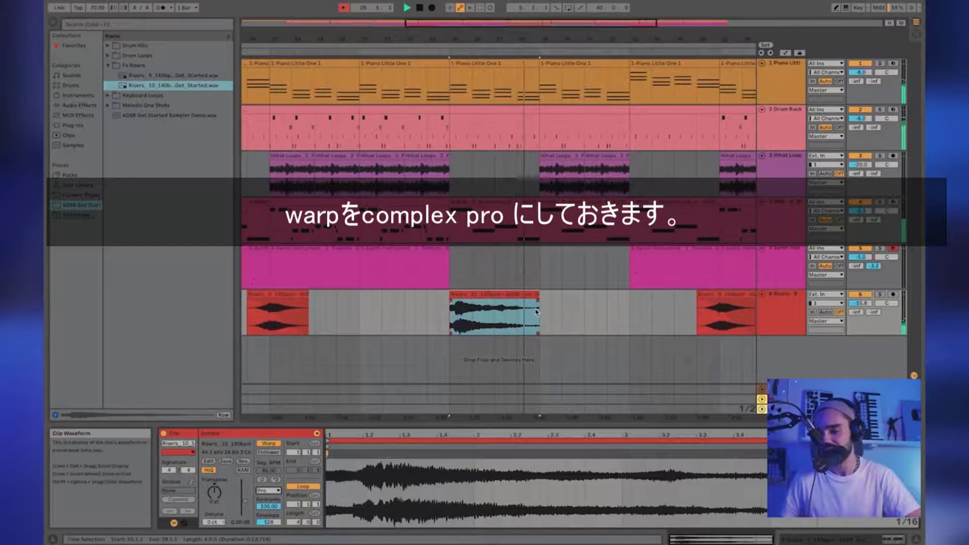
left_click_drag(539, 304, 493, 303)
left_click(448, 323)
key("space")
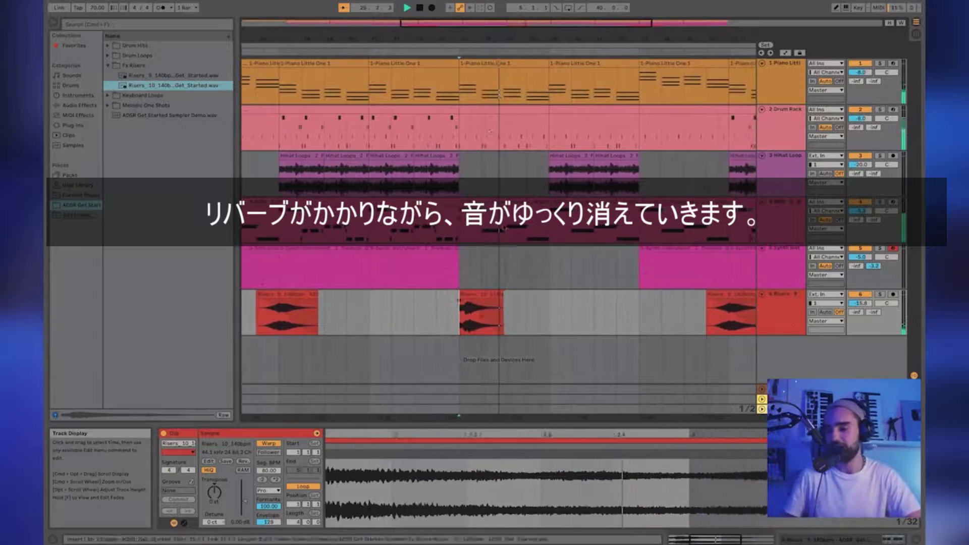
Copy the shortened Risers 10 clip to the very start of the track at bar 1
left_click_drag(401, 38, 488, 16)
left_click(477, 300)
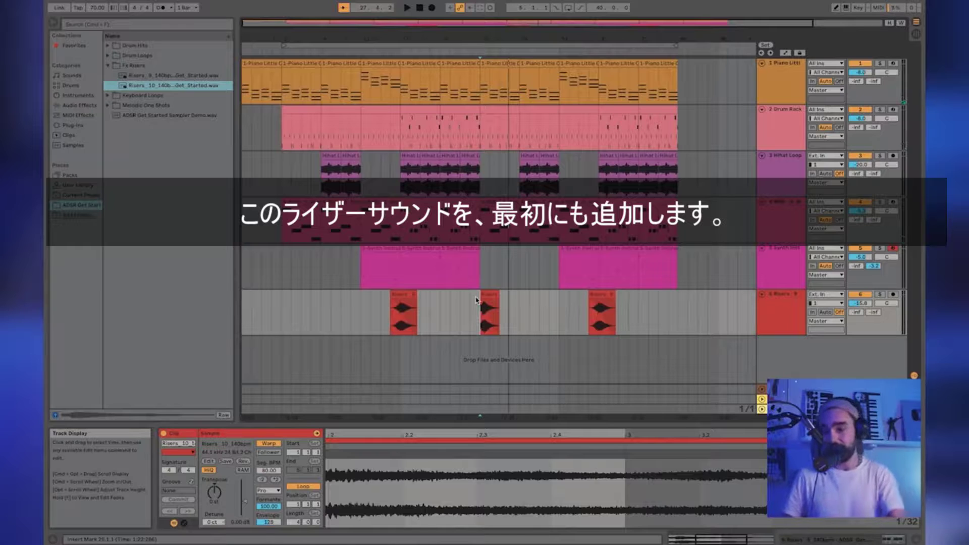
left_click(493, 293)
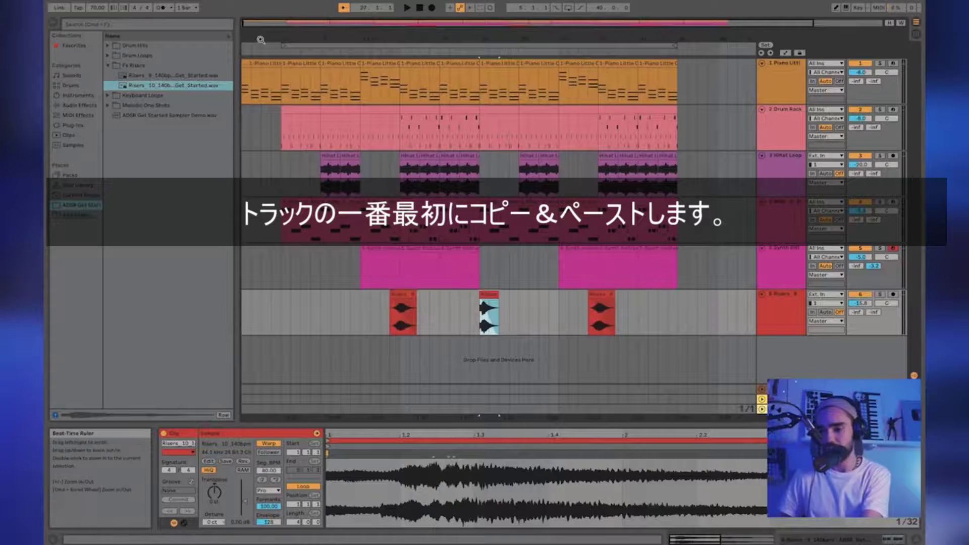
scroll(251, 315, "up", 1)
left_click(246, 317)
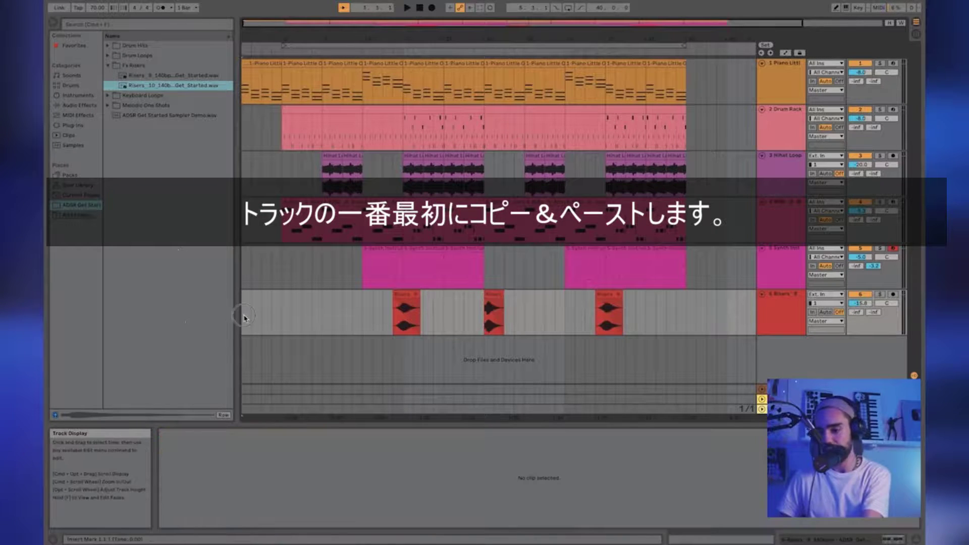
key("super+v")
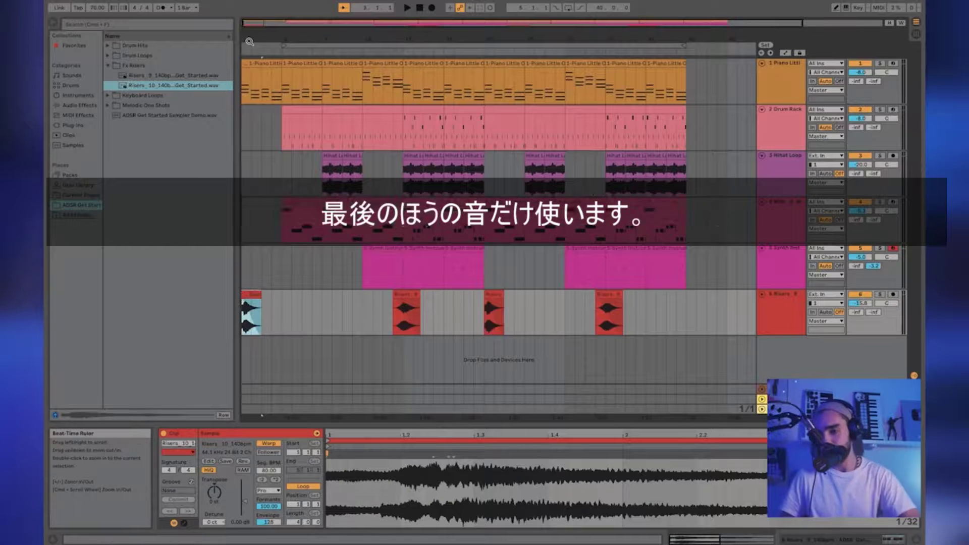
Trim off the opening build-up of the bar 1 riser clip, keeping only the decaying later part
scroll(257, 42, "up", 5)
left_click(349, 309)
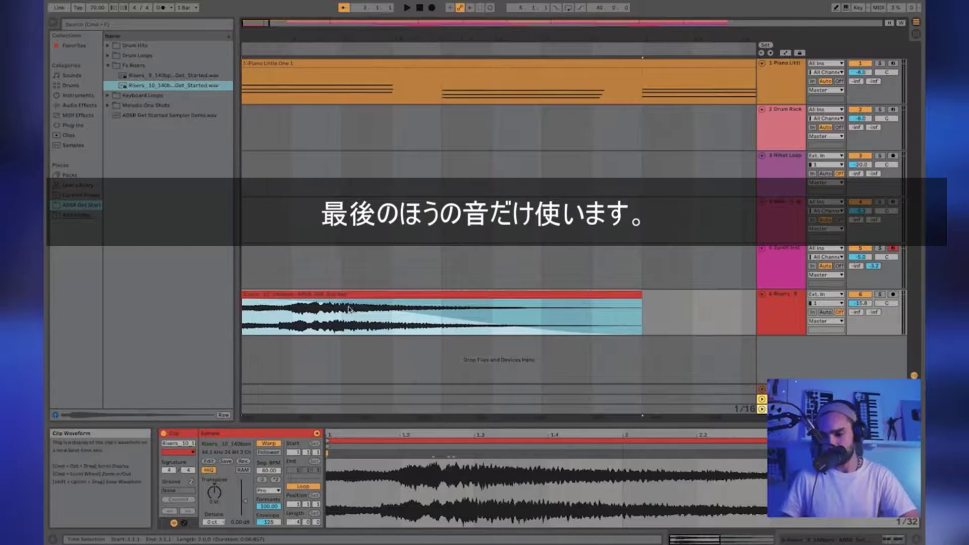
left_click_drag(249, 294, 355, 298)
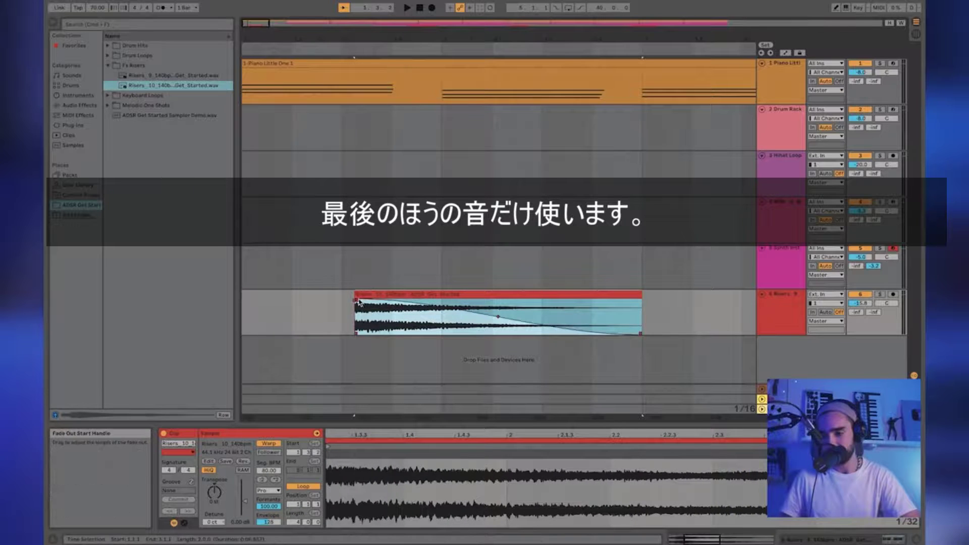
Move the trimmed riser clip to bar 1, spread its fade-out across most of its length, and play the intro from the start
left_click_drag(497, 301, 564, 303)
left_click_drag(355, 295, 266, 302)
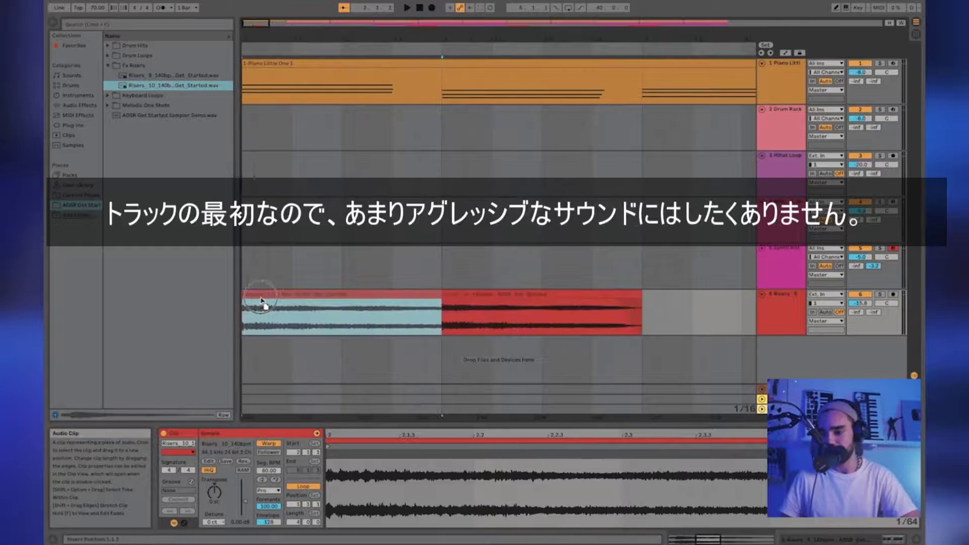
left_click_drag(613, 298, 342, 315)
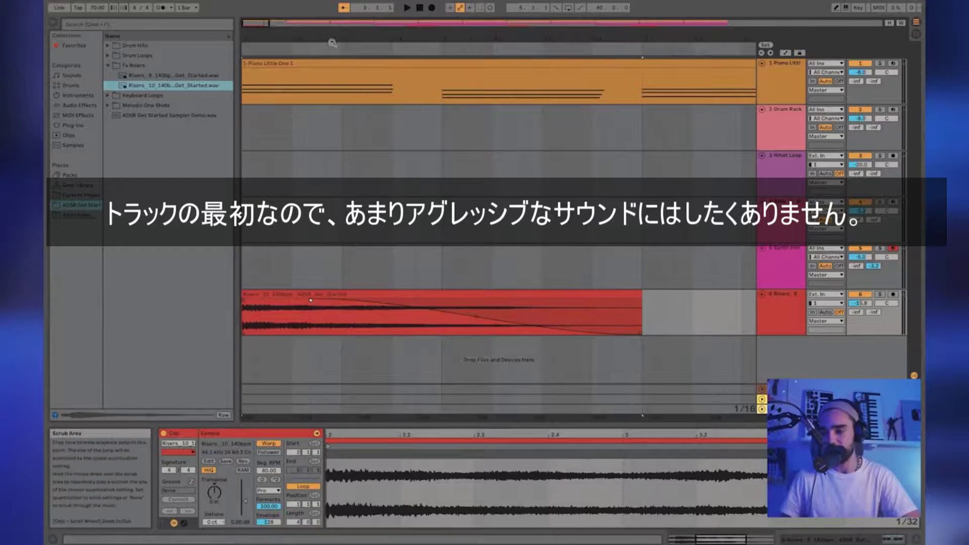
left_click_drag(335, 38, 259, 43)
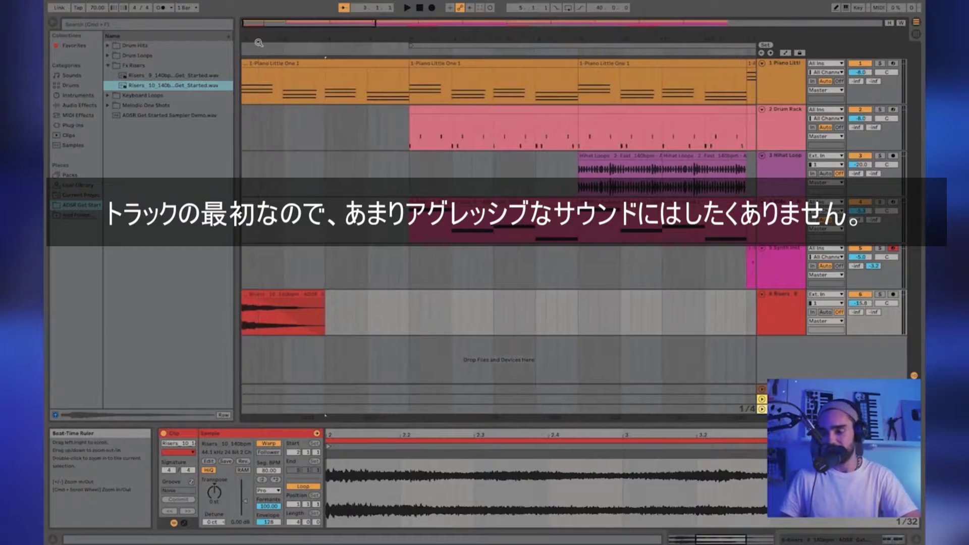
double_click(419, 8)
key("space")
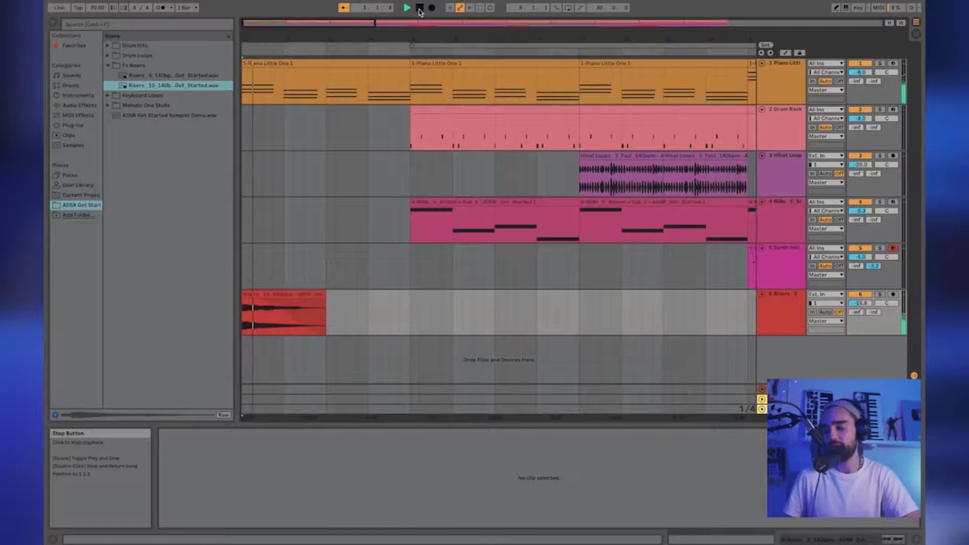
Extend the intro riser clip to three bars, ending at bar 4, and fade it out over roughly its second half
left_click_drag(326, 296, 370, 300)
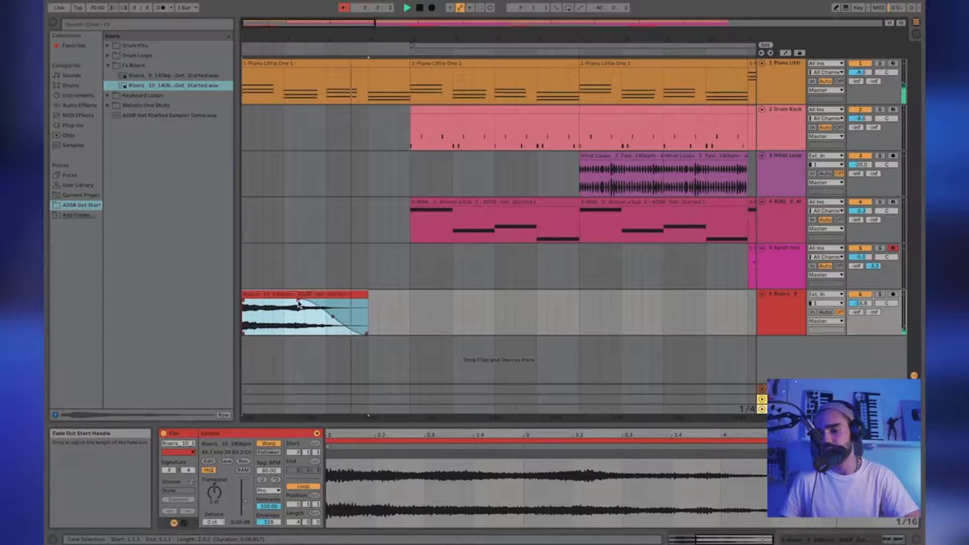
left_click(305, 303)
left_click(300, 294)
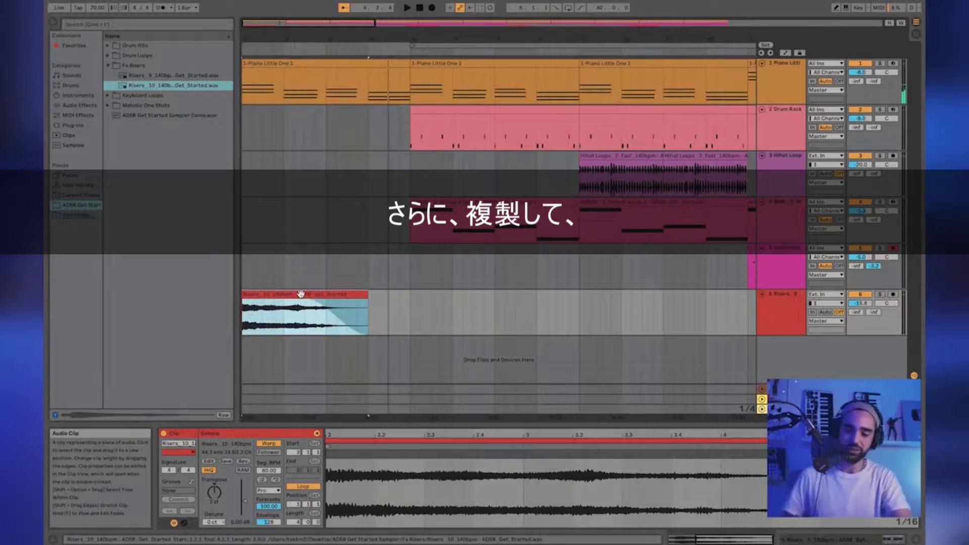
Duplicate the three-bar intro riser and move the copy clear of the original to position 5.2.1 on the same track
key("super+d")
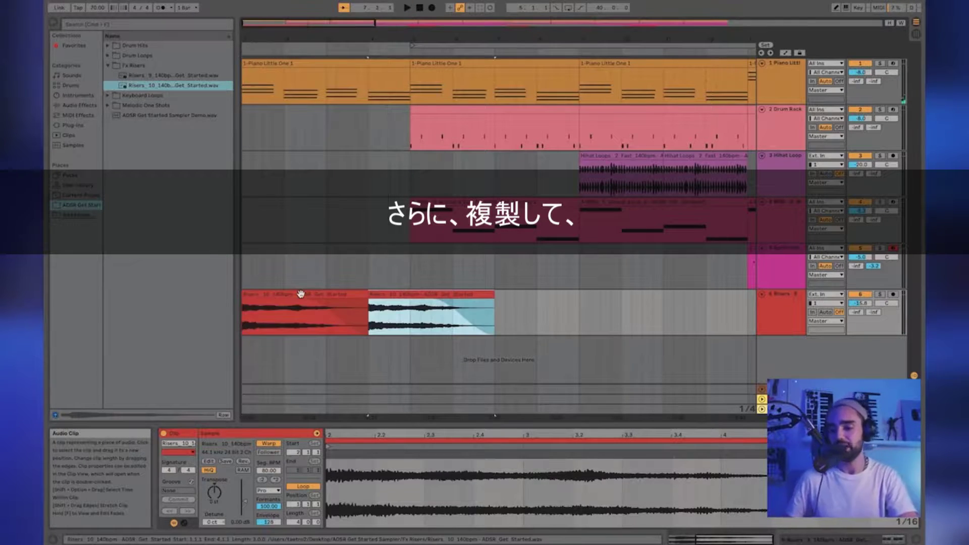
left_click(411, 298)
left_click_drag(411, 297, 439, 294)
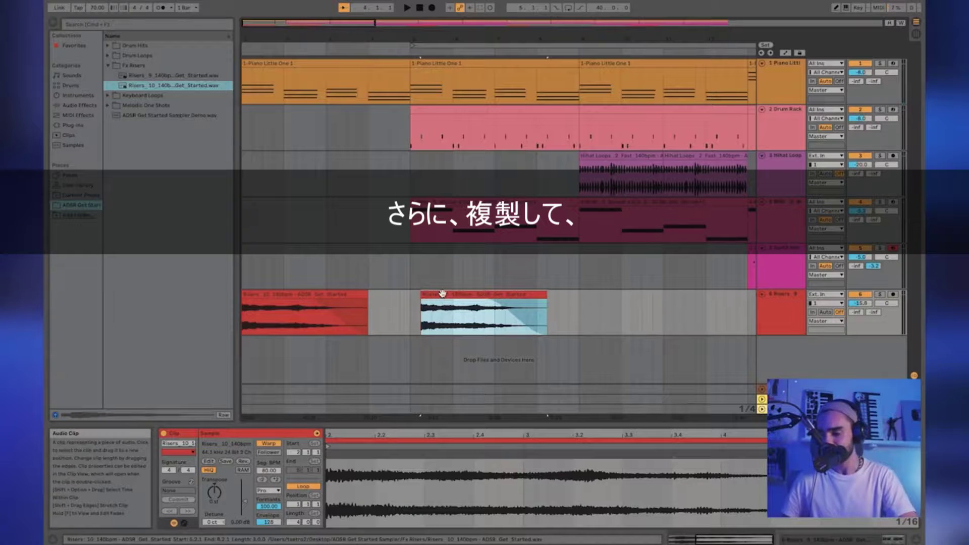
Crop the duplicated riser clip and reverse its sample
right_click(442, 295)
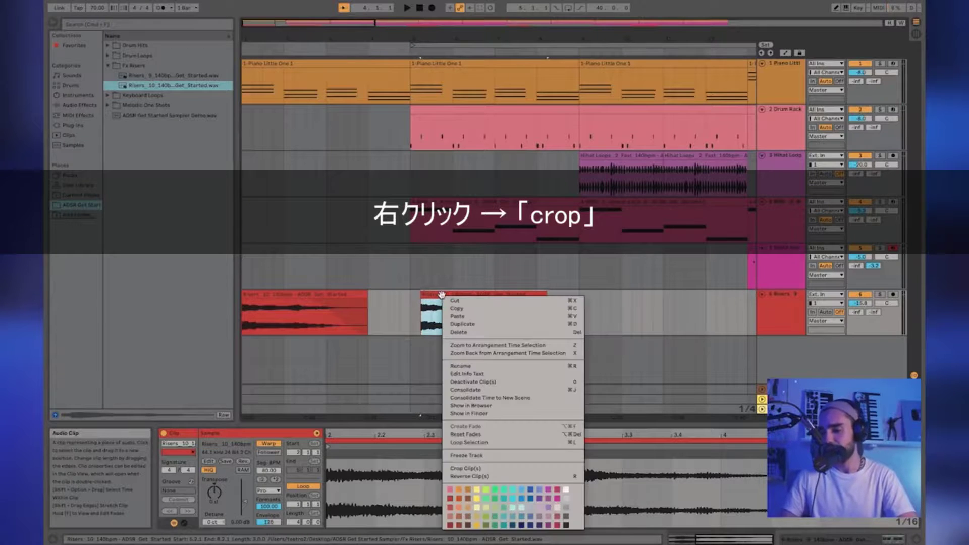
left_click(488, 469)
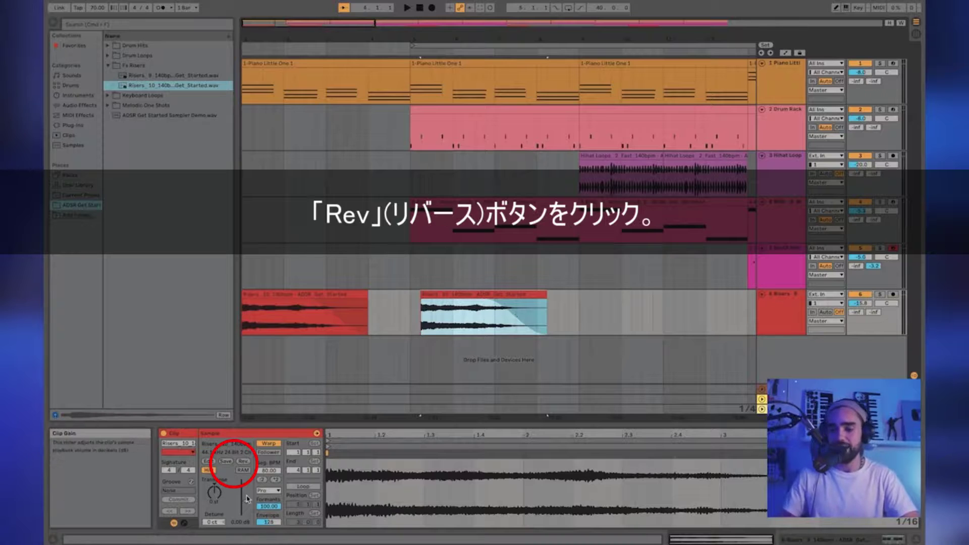
left_click(243, 461)
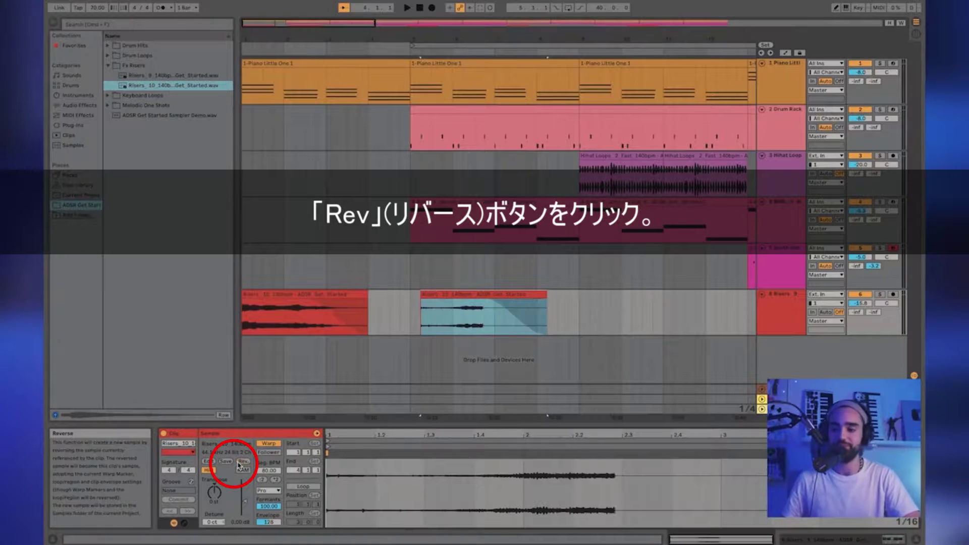
left_click(593, 304)
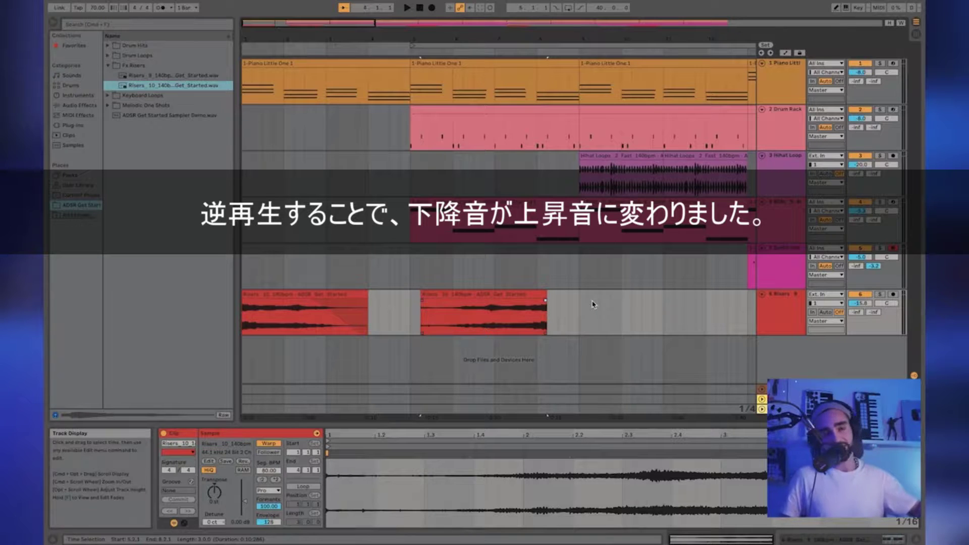
Fade in the reversed riser, shorten it to the one bar from bar 4 to bar 5, and play the transition into the verse
left_click_drag(423, 296, 544, 301)
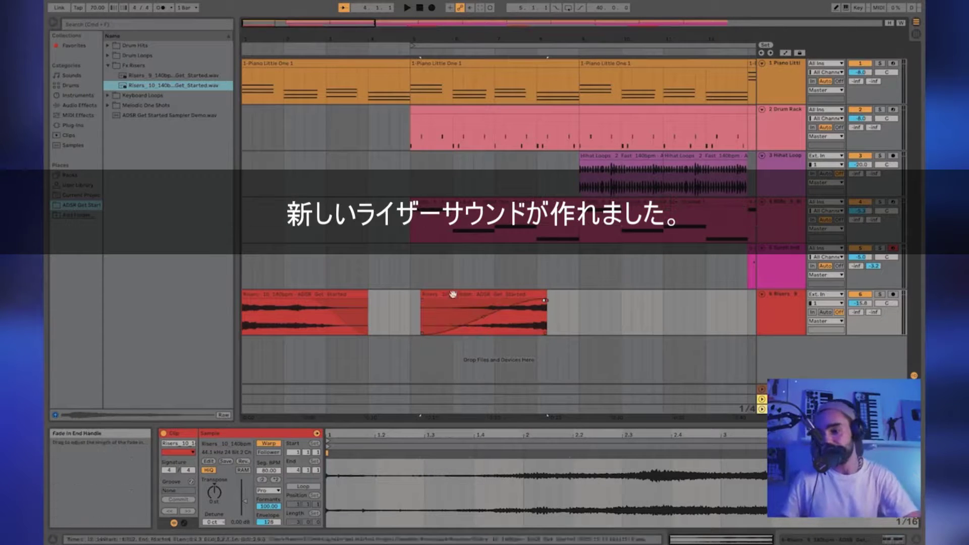
left_click_drag(422, 295, 397, 304)
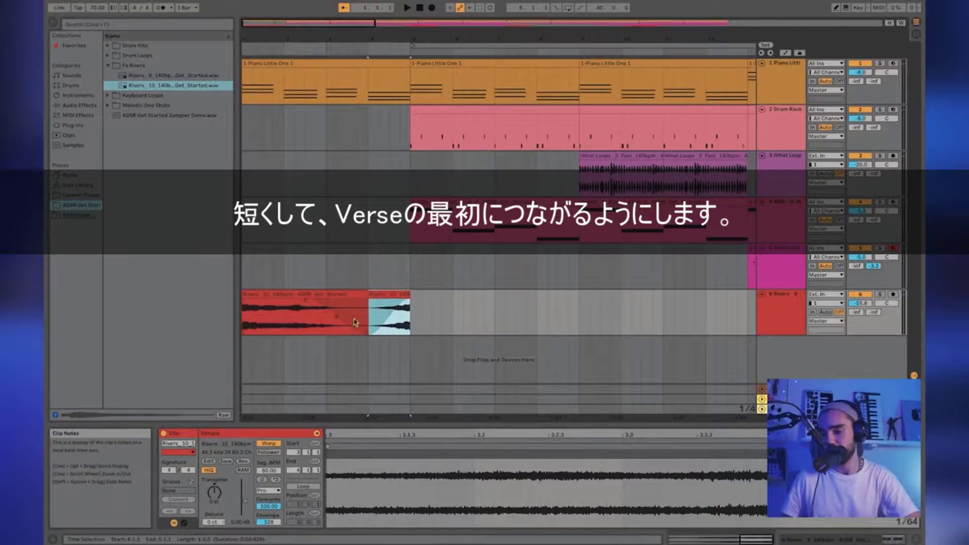
left_click(353, 272)
key("space")
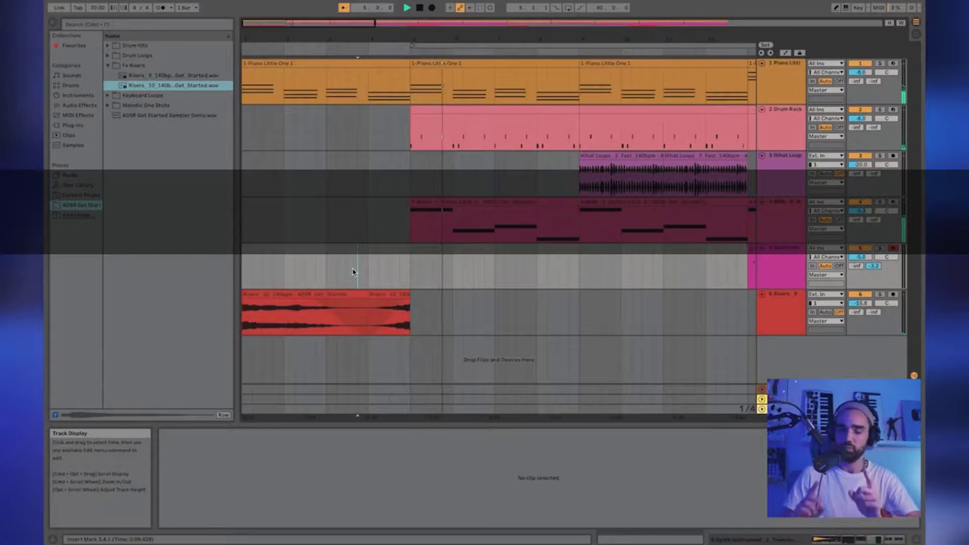
key("space")
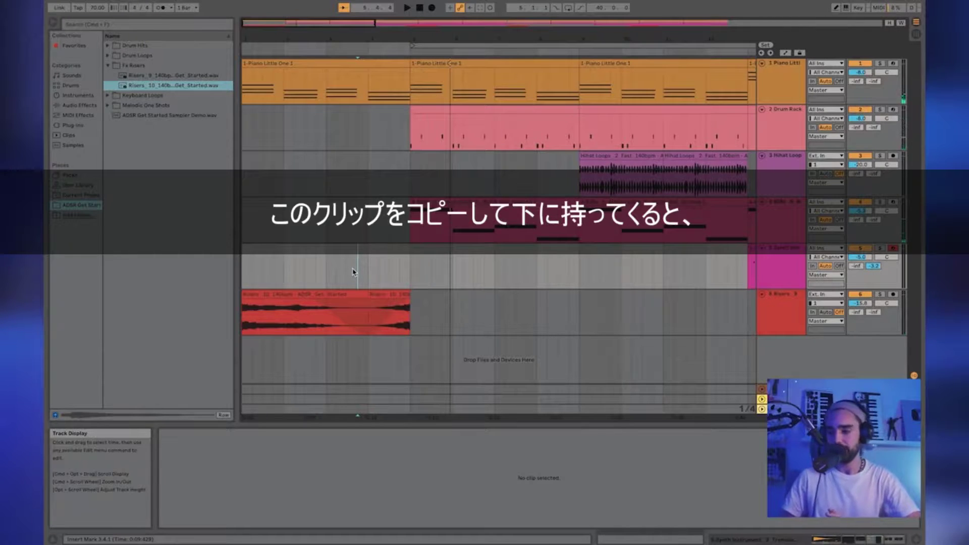
Move the reversed riser to a new track with the riser track's settings at bar 4, and delete that track's Reverb
left_click(385, 295)
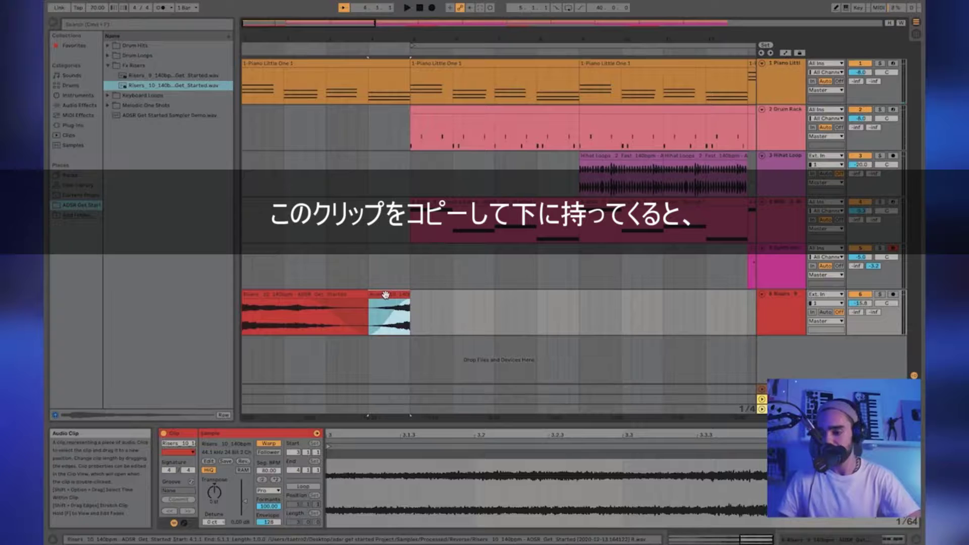
left_click_drag(385, 295, 389, 353)
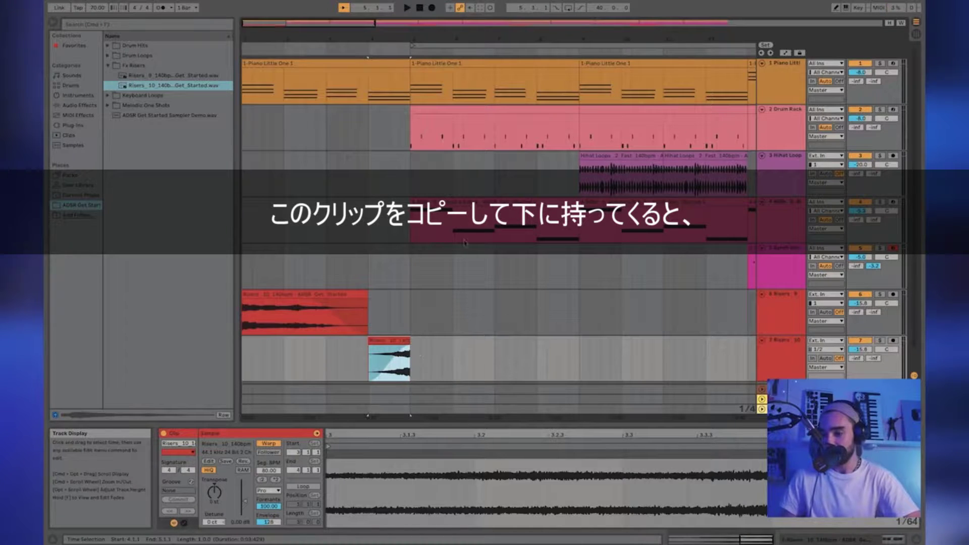
left_click_drag(410, 39, 375, 58)
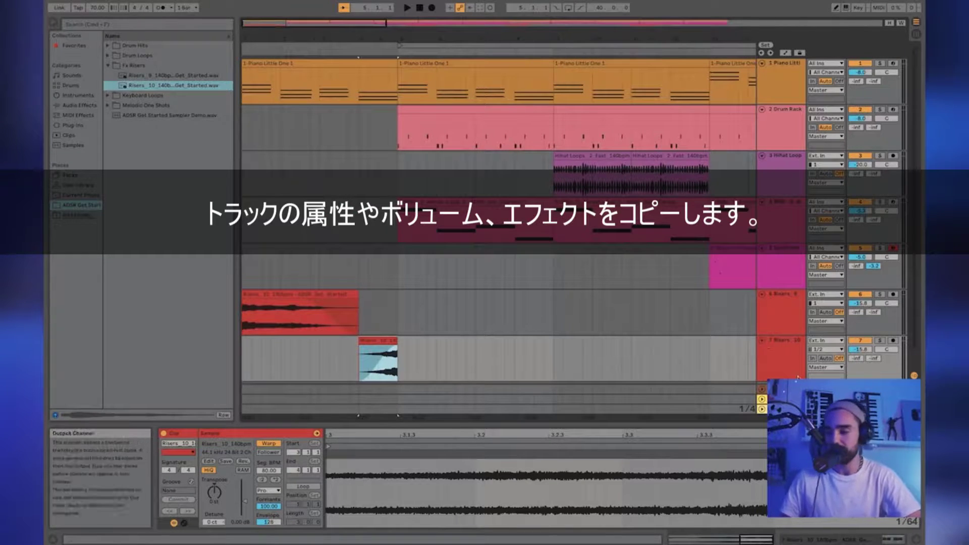
left_click(783, 343)
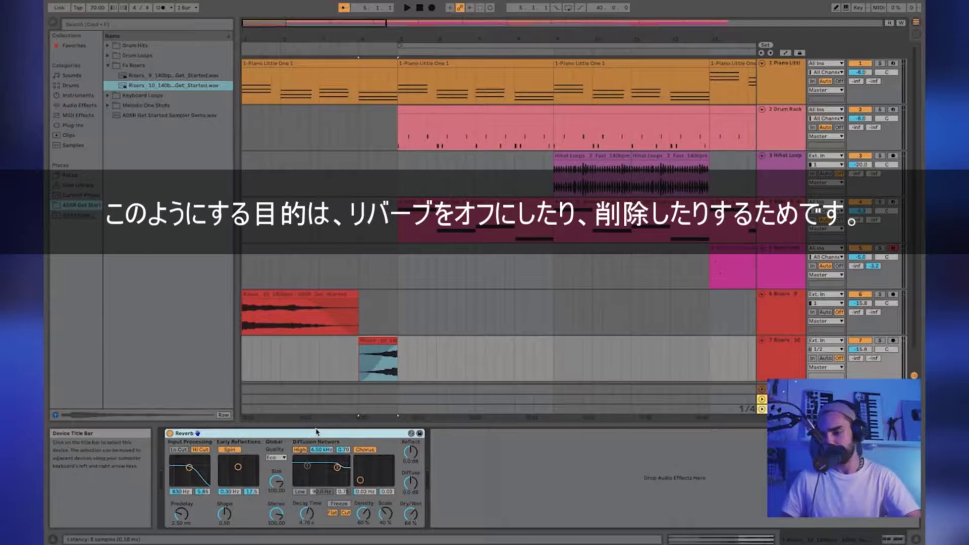
key("Delete")
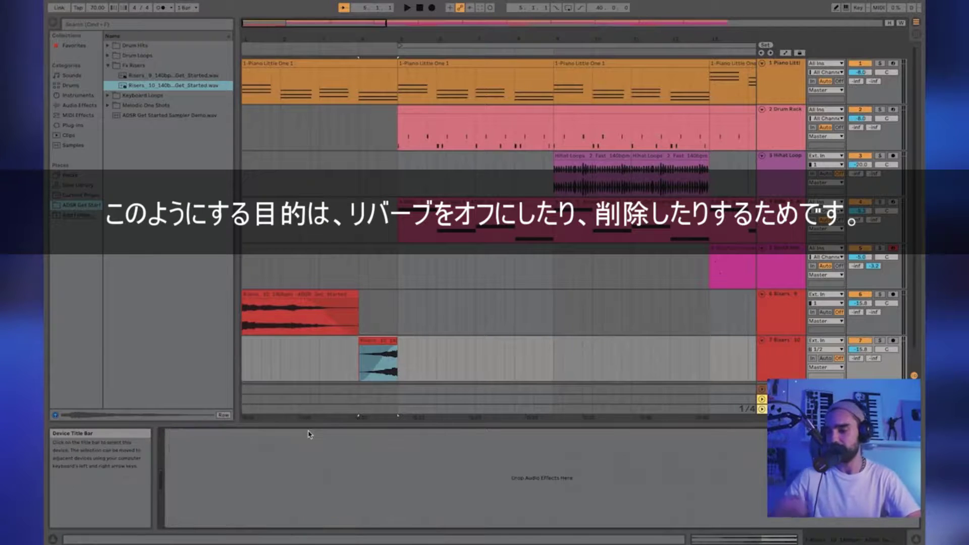
Compare the reversed riser dry and on the reverb track during playback, returning it to the track without reverb
left_click(350, 361)
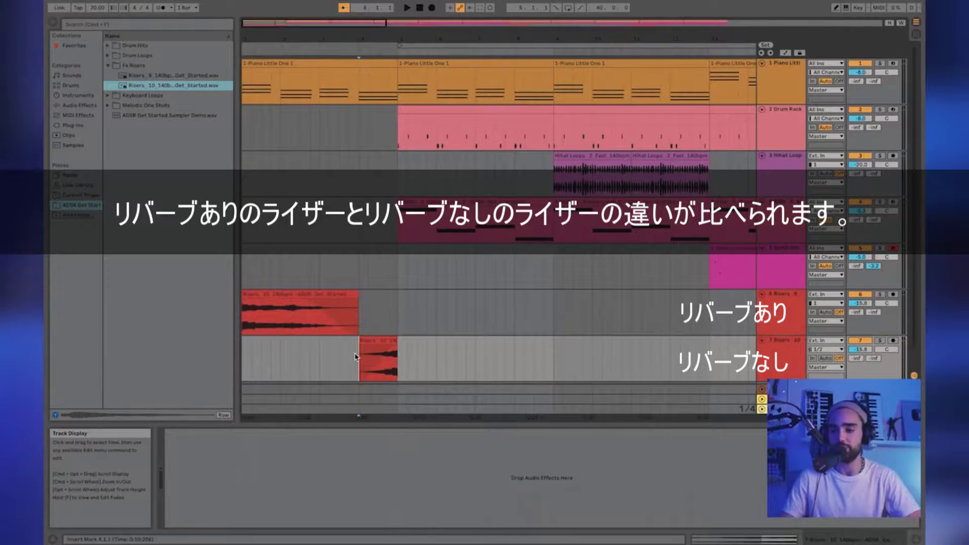
key("space")
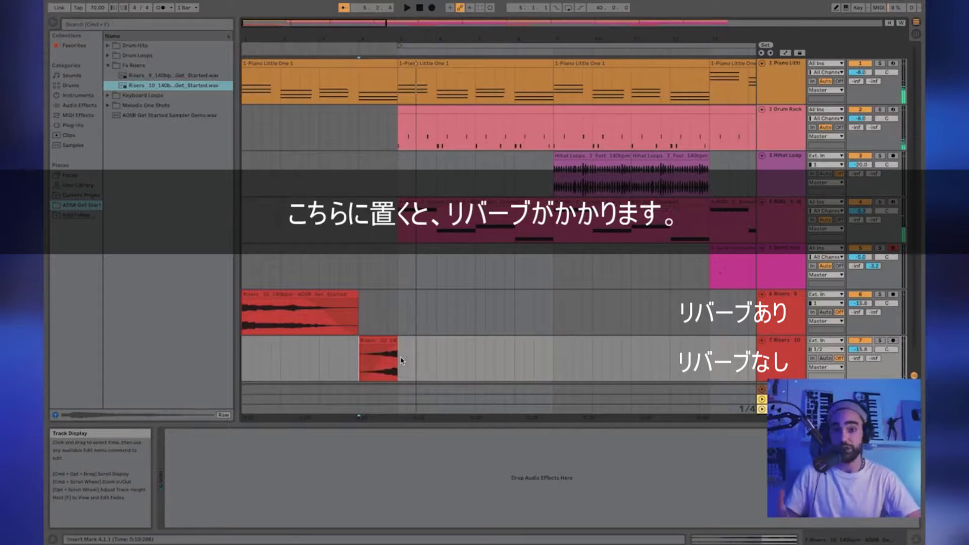
left_click_drag(389, 347, 389, 312)
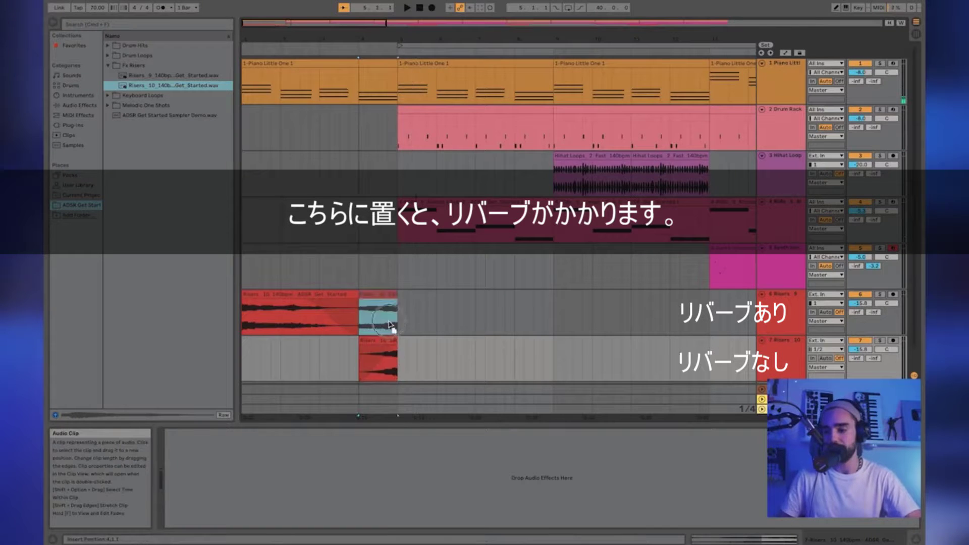
left_click(388, 356)
key("space")
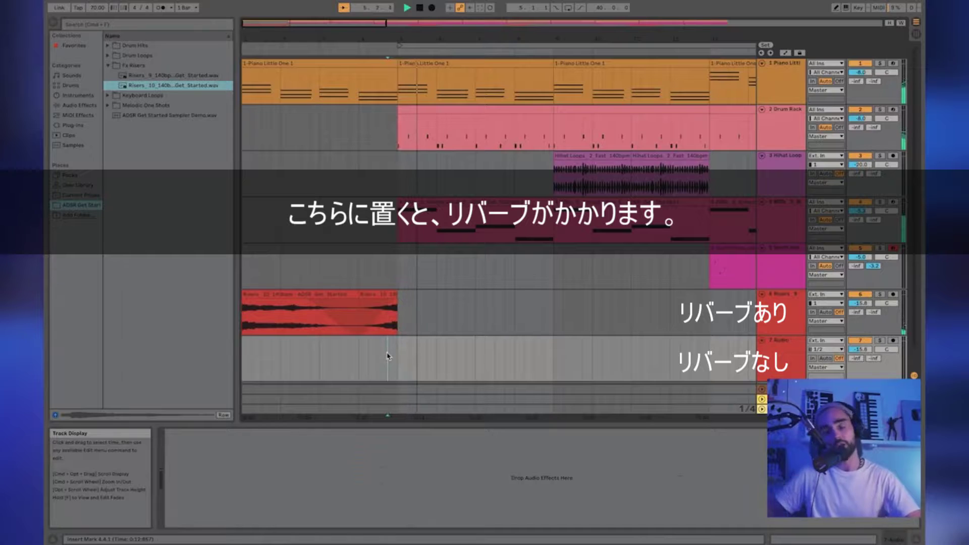
left_click_drag(365, 312, 364, 357)
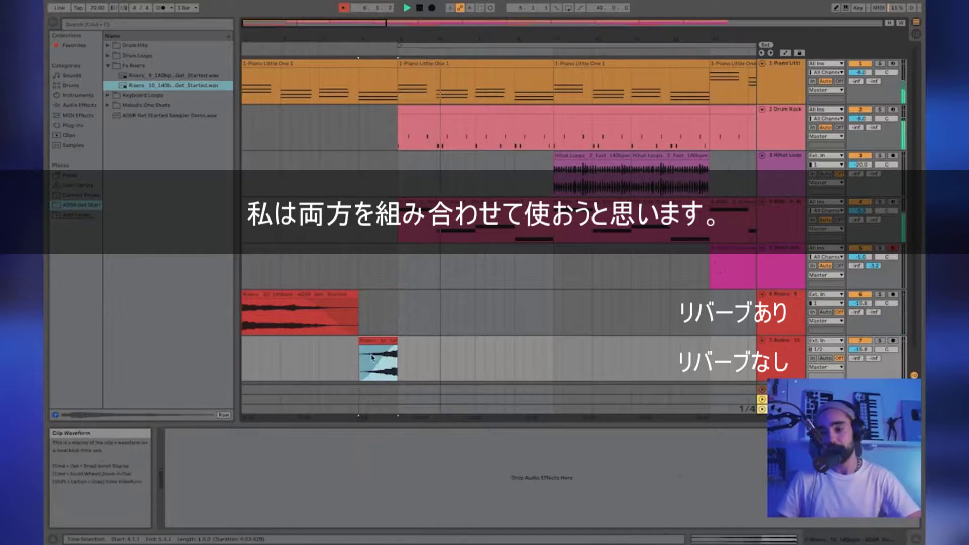
left_click(355, 361)
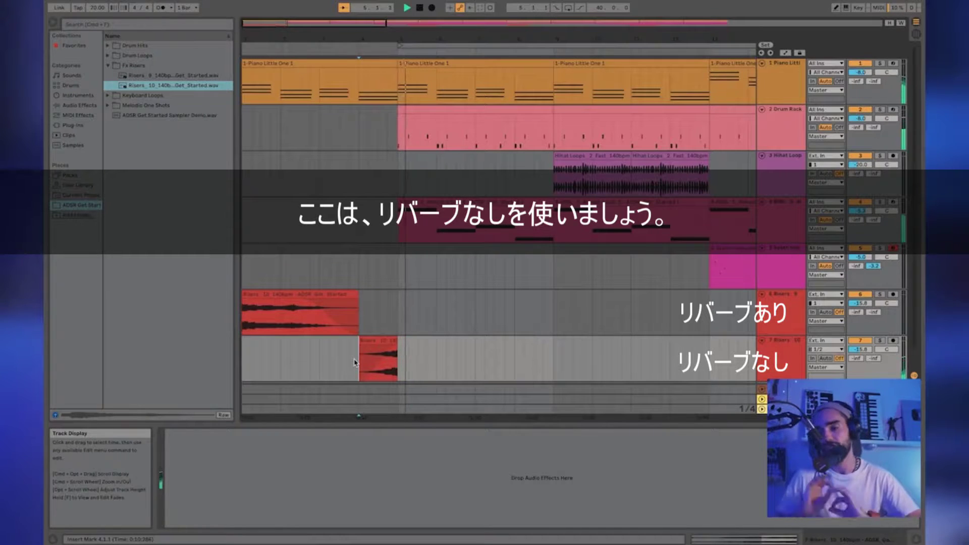
Copy the reversed one-bar riser onto the reverb riser track at bar 12, just before the pre-chorus
left_click(387, 339)
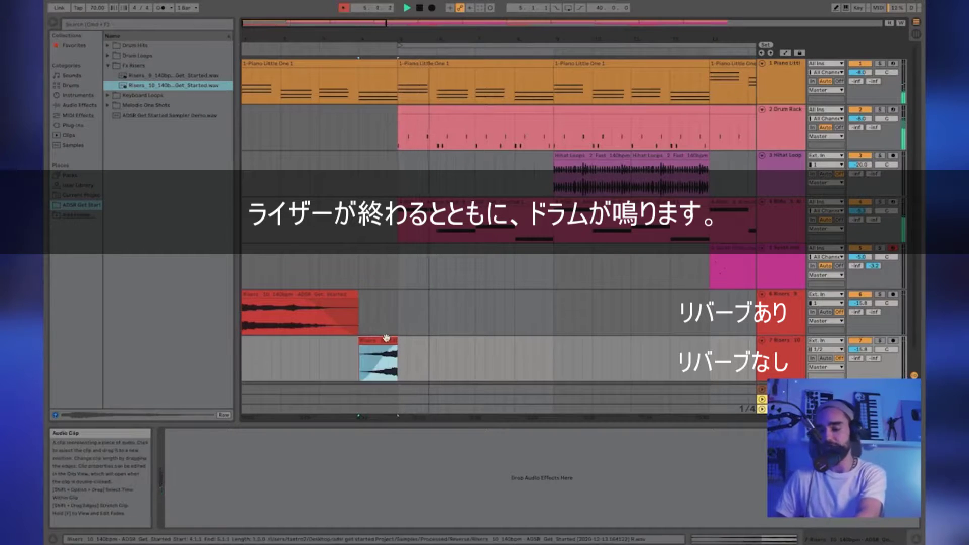
left_click_drag(332, 57, 330, 51)
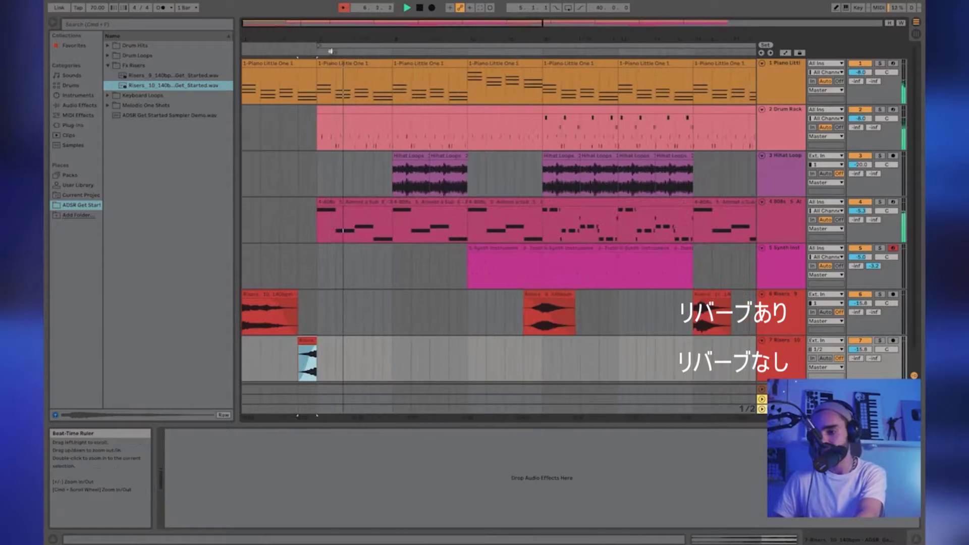
left_click(450, 323)
key("super+v")
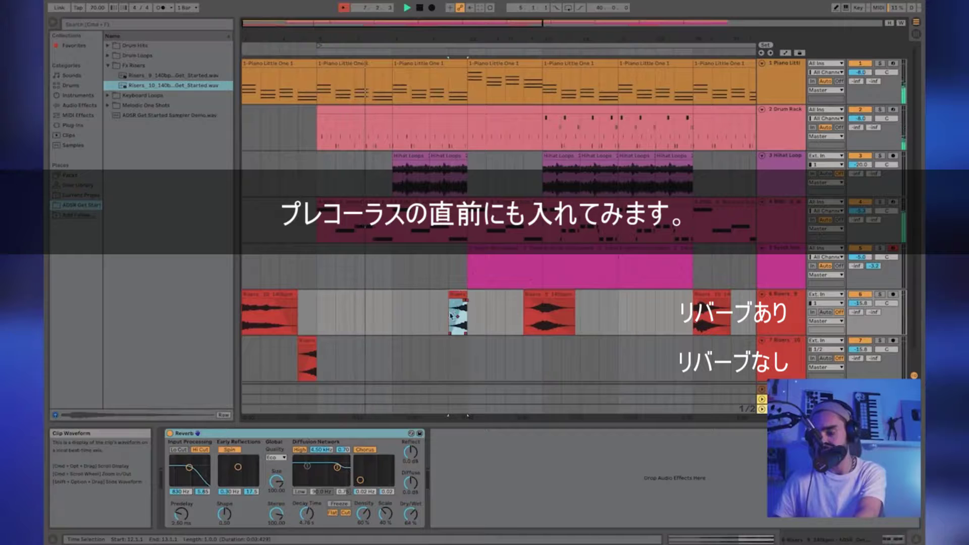
Duplicate the dry reversed riser and place a copy at bar 28 on the track without reverb, before the hi-hats return
left_click(451, 316)
scroll(455, 316, "right", 10)
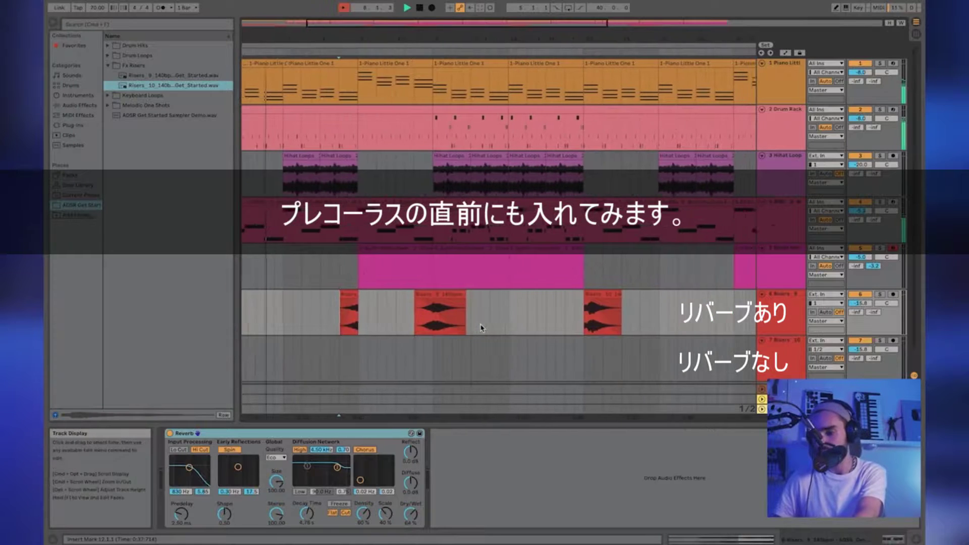
scroll(481, 328, "right", 1)
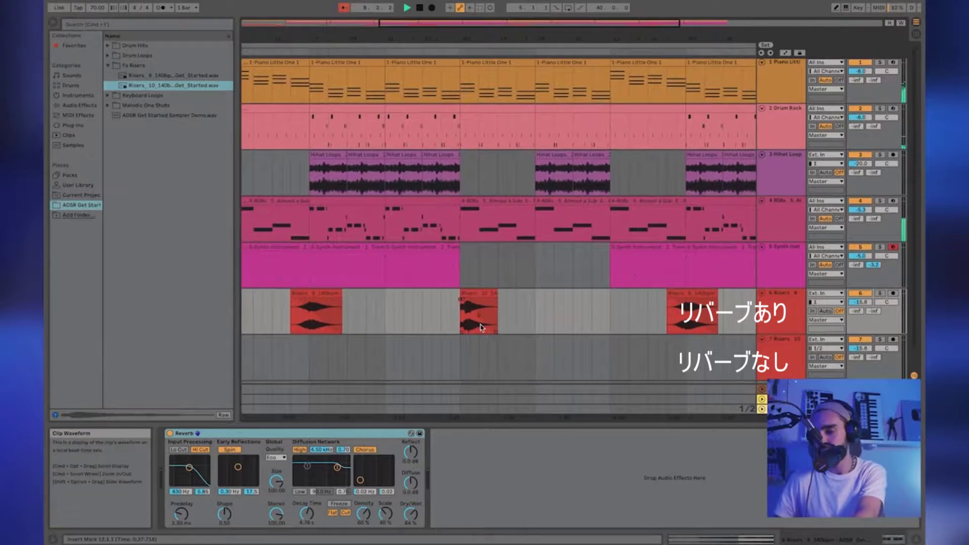
scroll(480, 327, "left", 8)
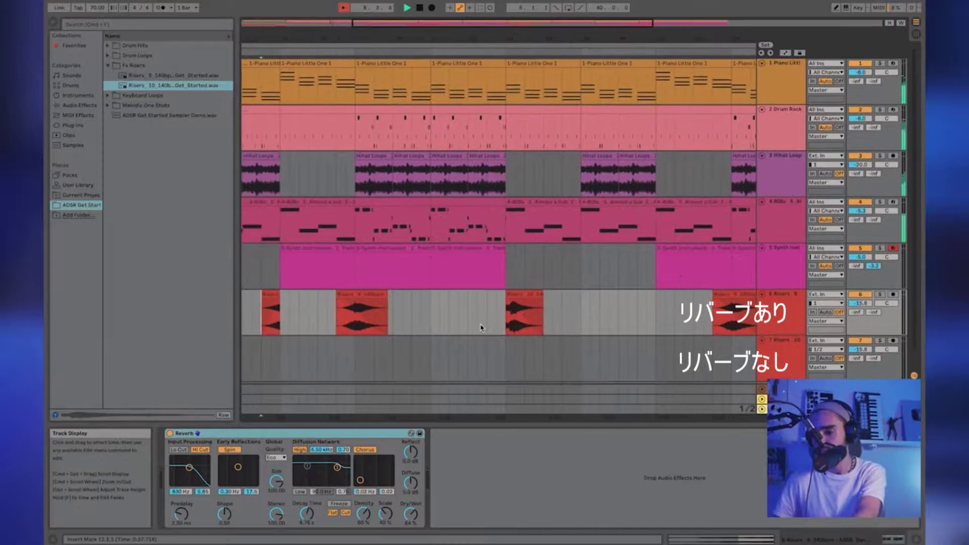
left_click(276, 341)
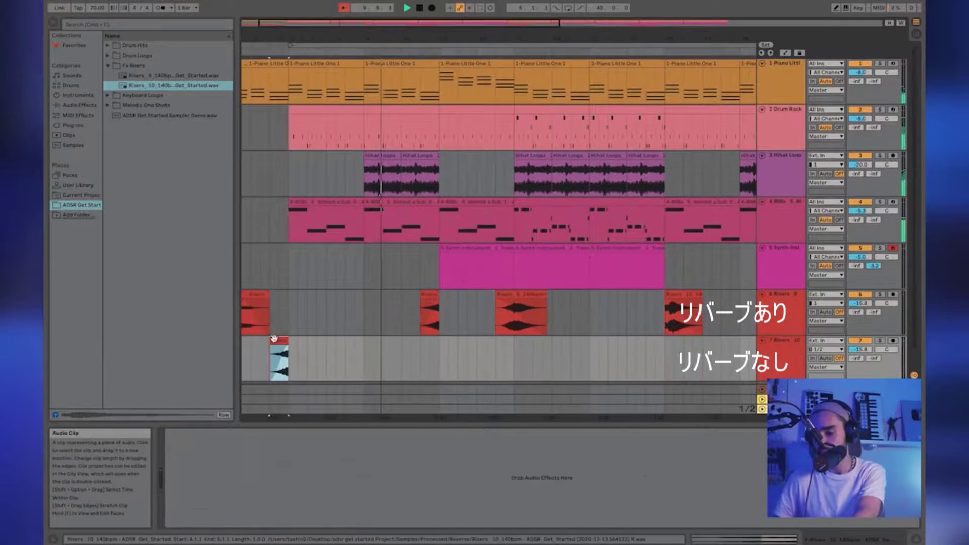
key("ctrl+d")
left_click_drag(291, 339, 725, 341)
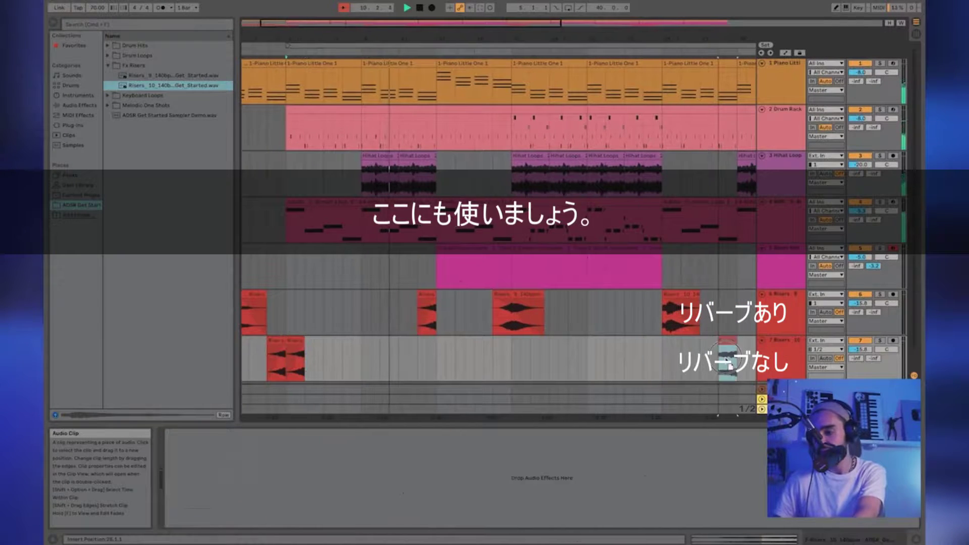
scroll(572, 353, "right", 6)
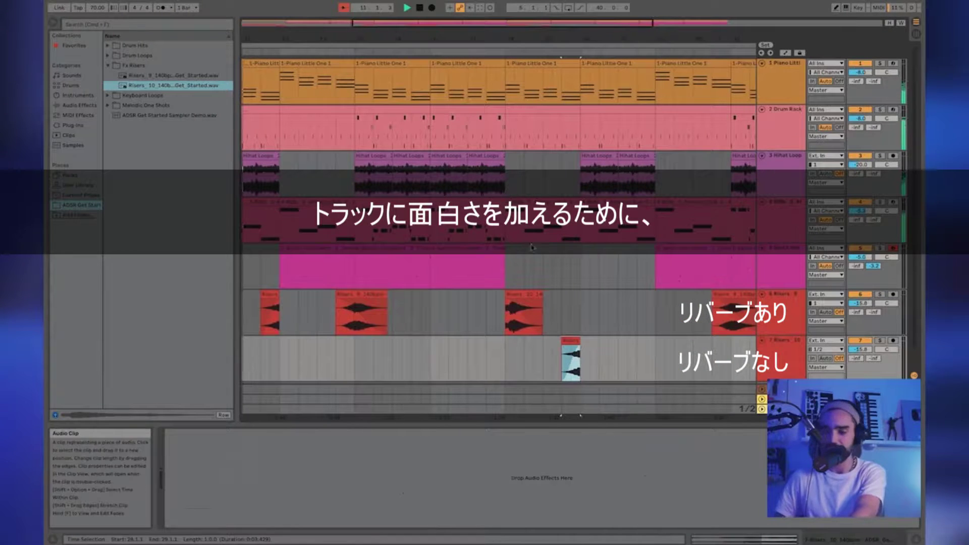
scroll(581, 353, "right", 5)
scroll(585, 349, "right", 1)
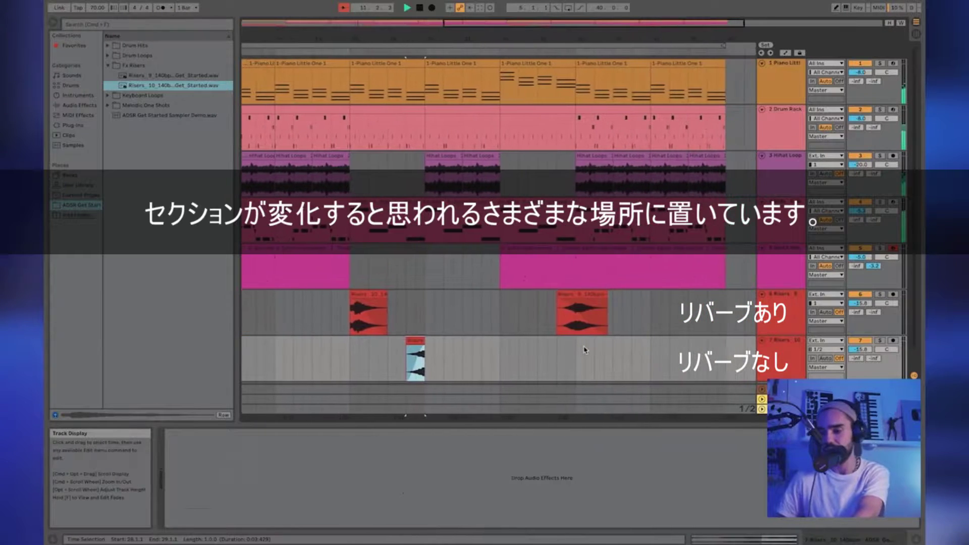
scroll(584, 350, "left", 10)
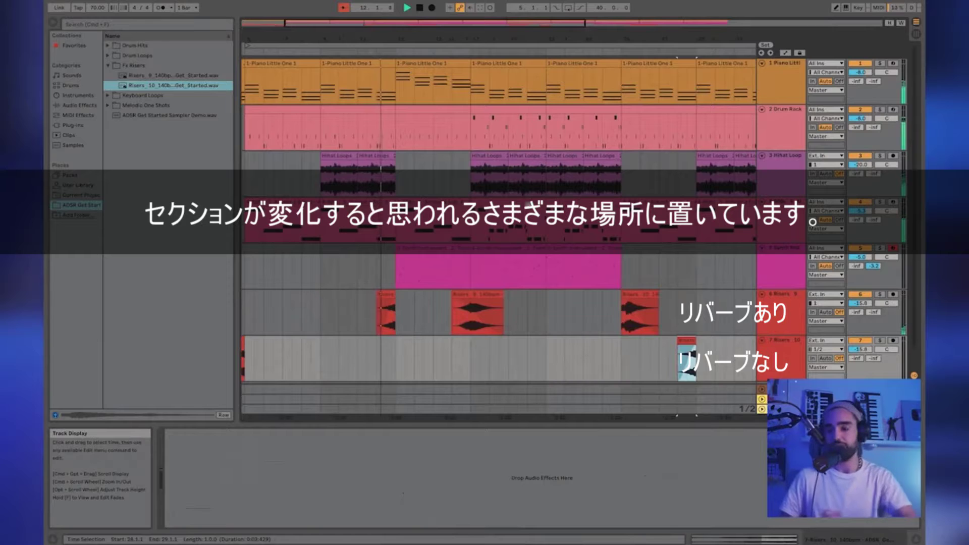
Fold every track except the piano track in the arrangement and stop playback
left_click_drag(450, 39, 450, 22)
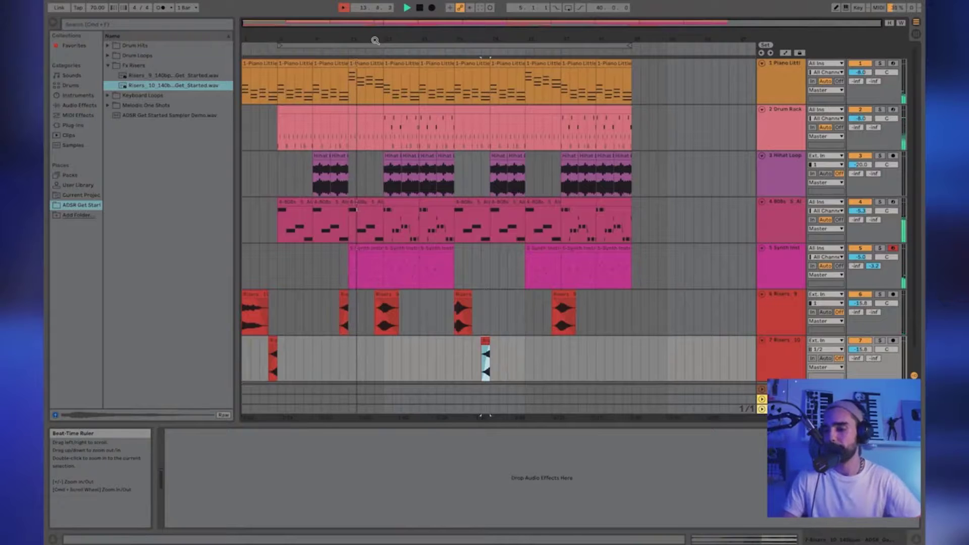
left_click(762, 248)
left_click(761, 205)
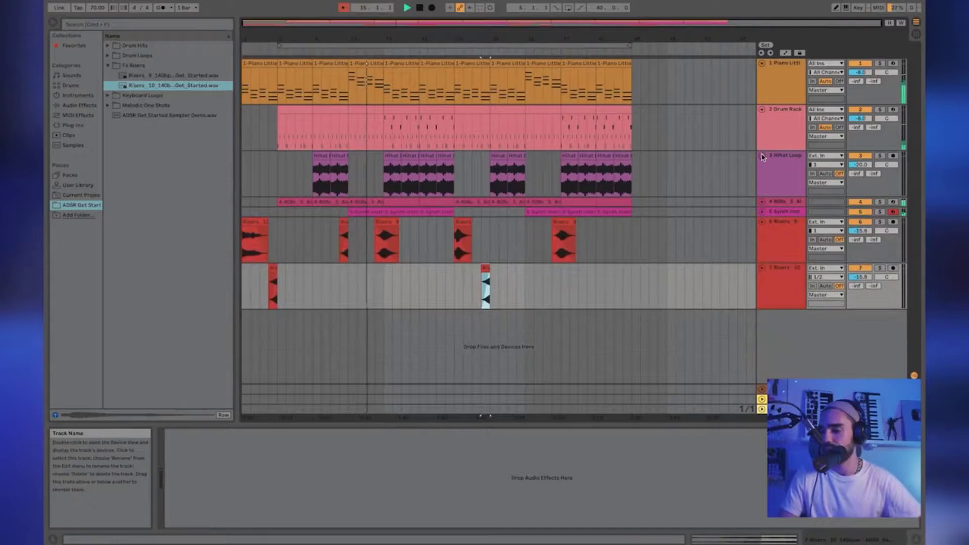
left_click(762, 157)
left_click(762, 188)
left_click(761, 109)
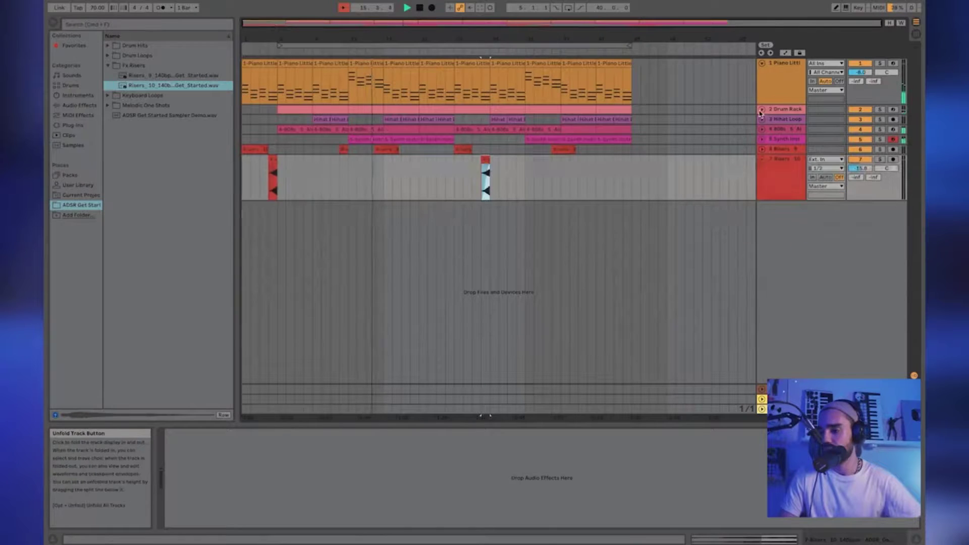
left_click(761, 160)
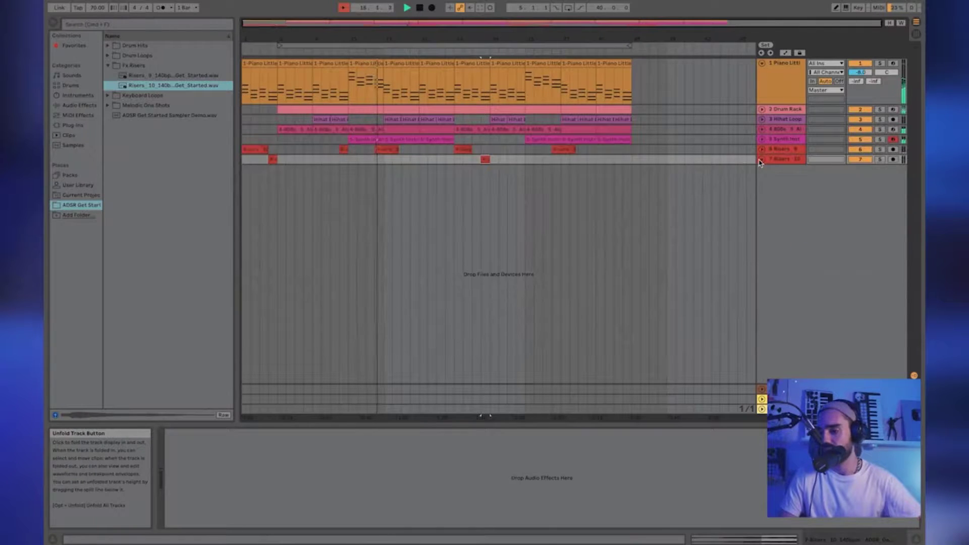
left_click(420, 8)
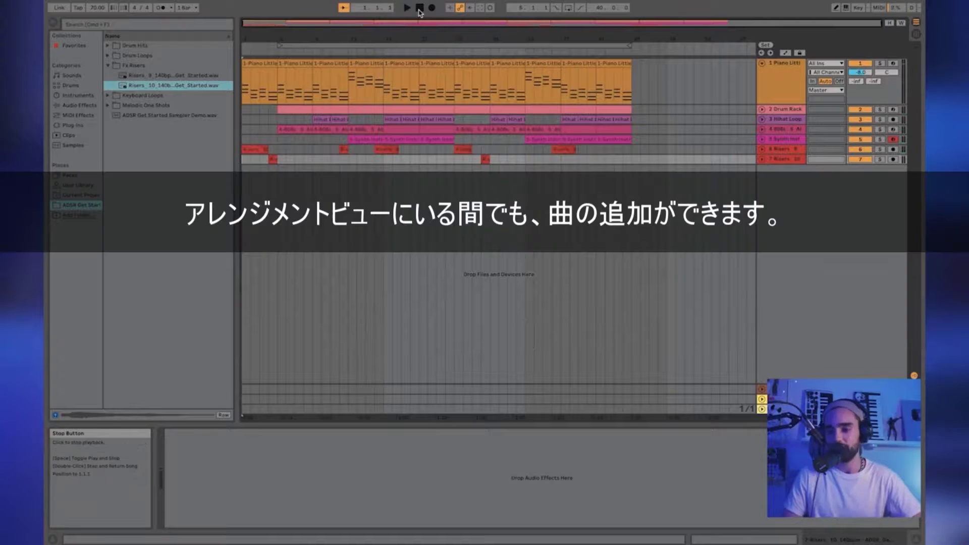
Unfold the synth instrument track, move the loop start to bar 1 and record an intro melody on that track
left_click(761, 139)
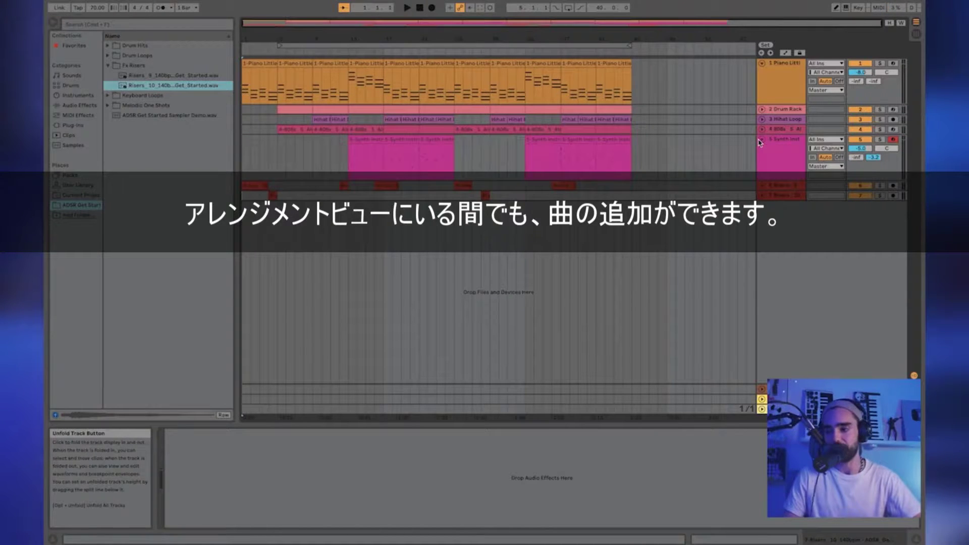
left_click(782, 165)
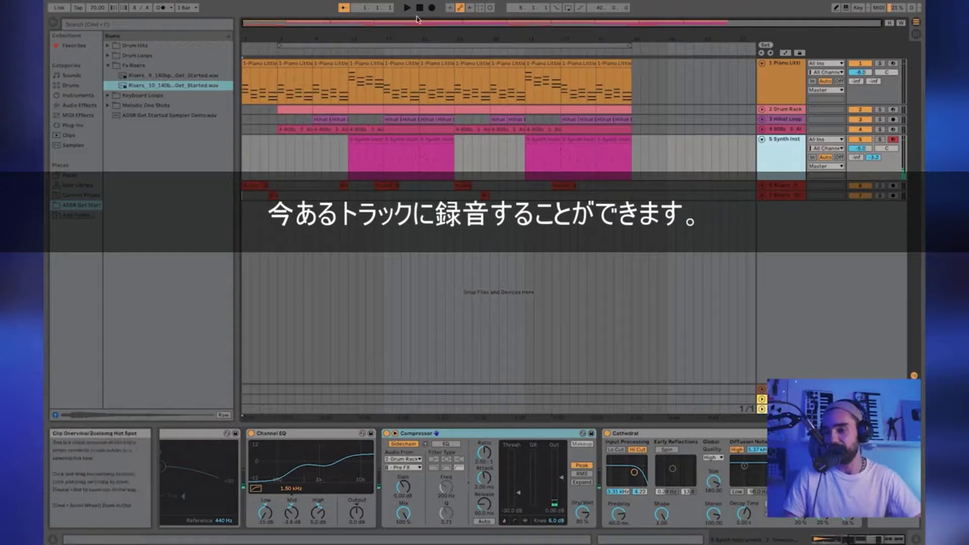
left_click_drag(303, 45, 253, 44)
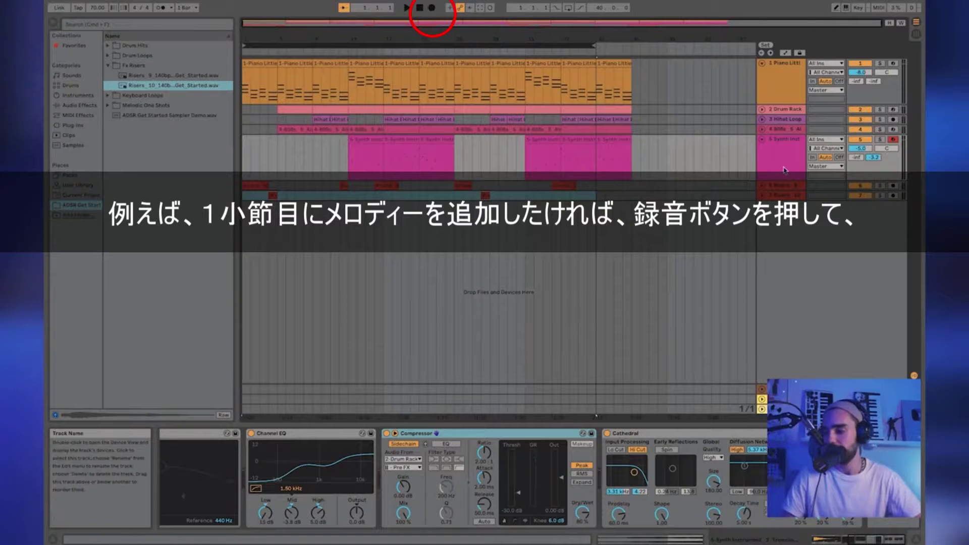
left_click(432, 10)
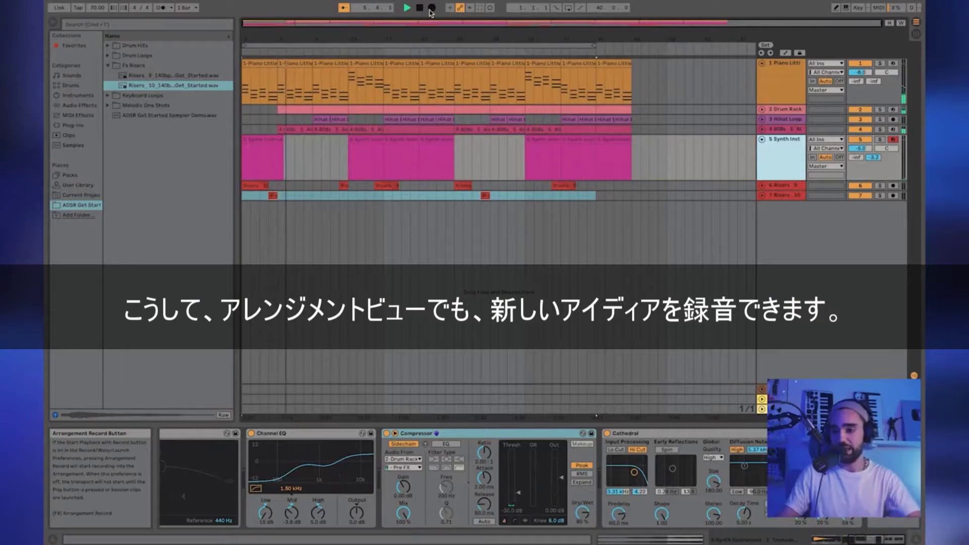
Quantize the notes of the recorded intro melody, trim its clip to four bars, hide the browser and play it back
left_click(261, 138)
double_click(261, 138)
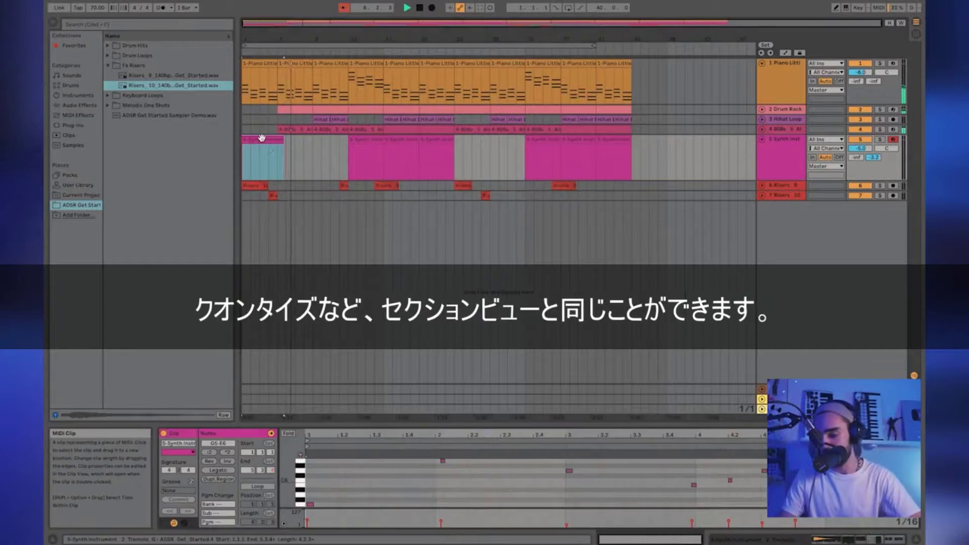
key("space")
left_click_drag(431, 424, 433, 312)
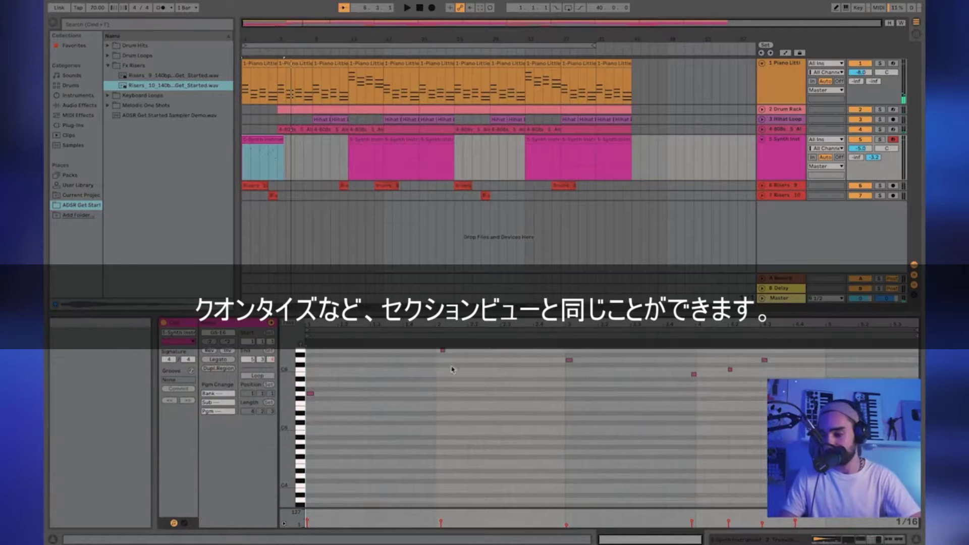
key("super+a")
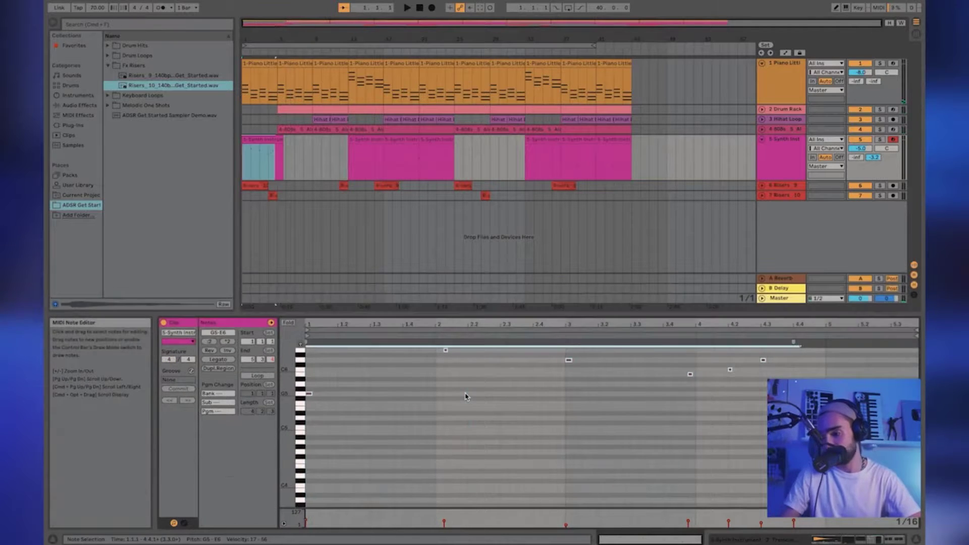
key("super+alt+b")
left_click(451, 348)
key("space")
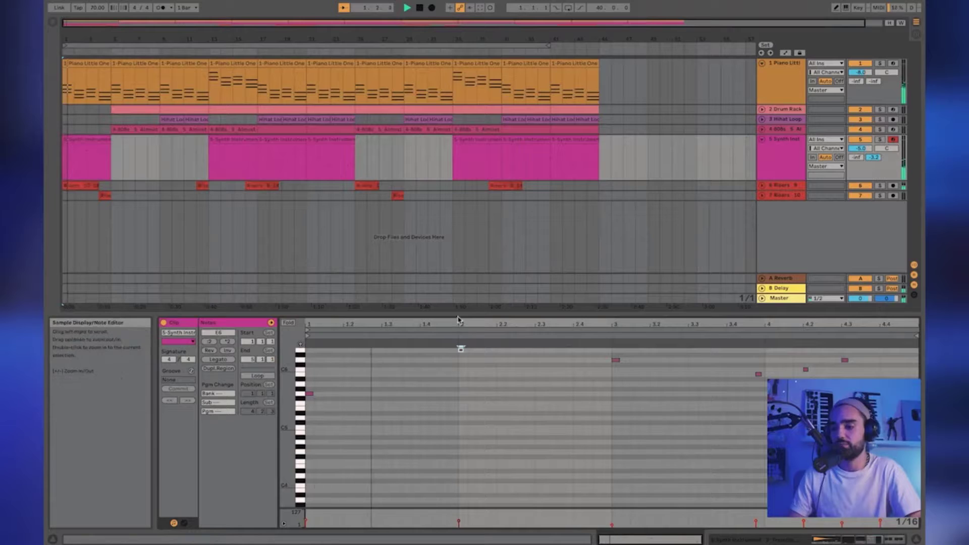
Unfold the reverb riser track, extend the loop to 44 bars and duplicate the last piano clip to bar 45
left_click_drag(455, 317, 450, 418)
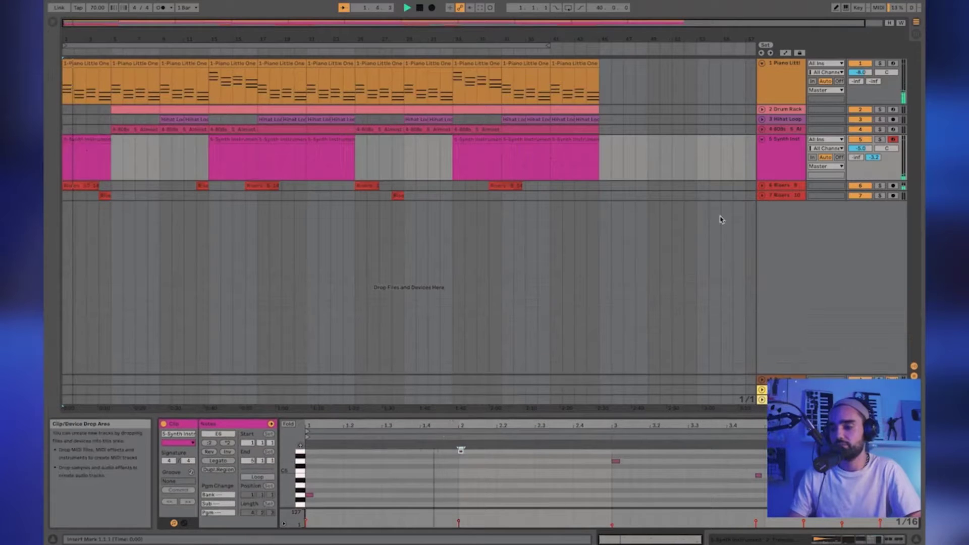
left_click(762, 186)
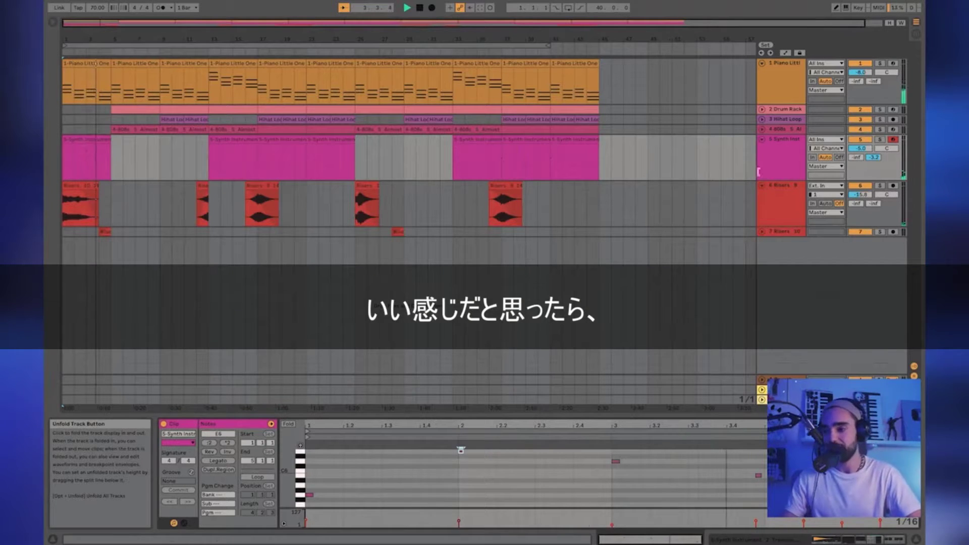
left_click(580, 44)
left_click_drag(579, 45, 599, 44)
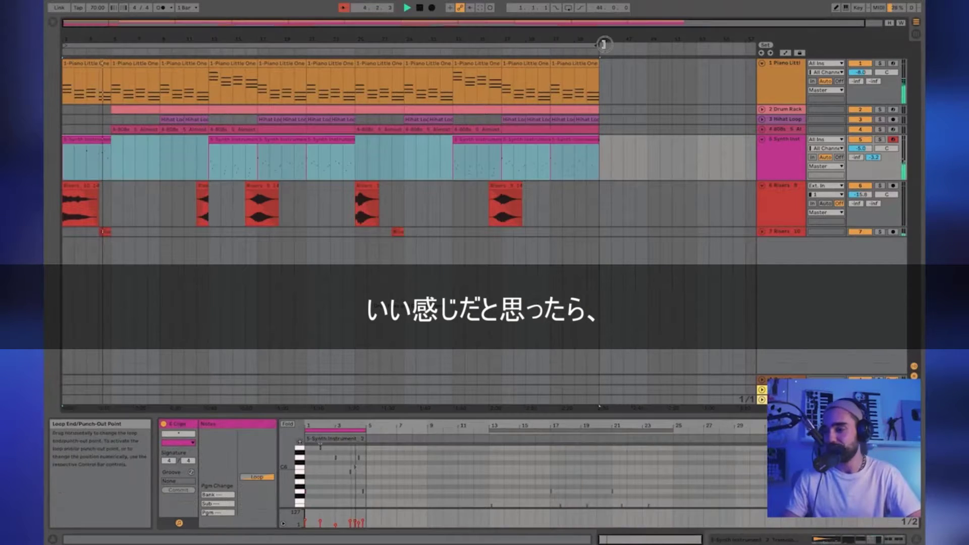
left_click(588, 65)
key("super+d")
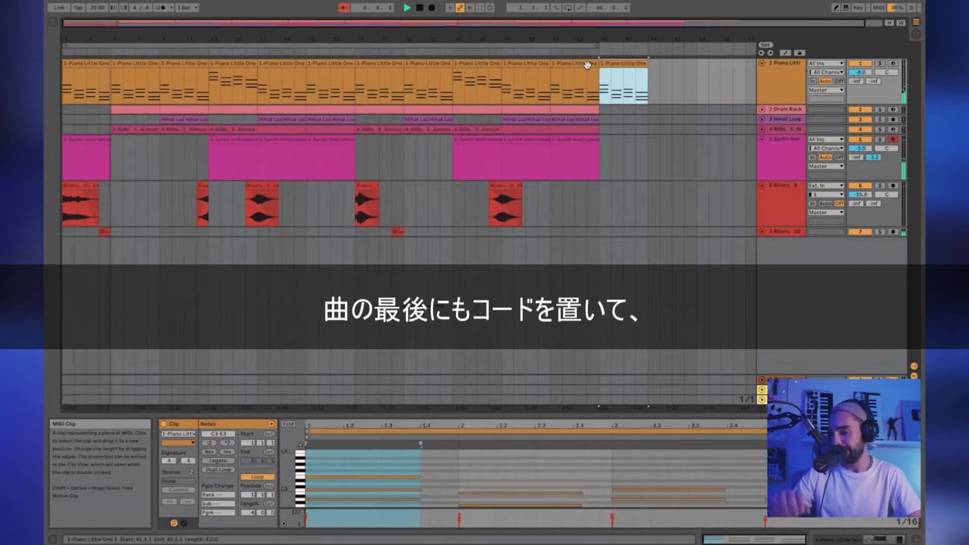
Build the outro by copying the intro melody clip to bar 45 and the last reverb-track riser to bar 44
left_click(84, 137)
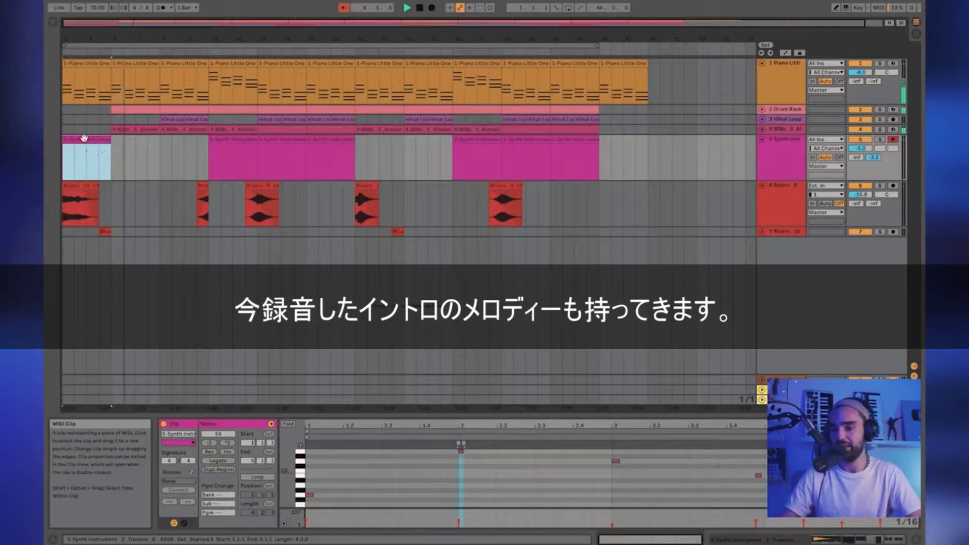
left_click_drag(123, 143, 634, 151)
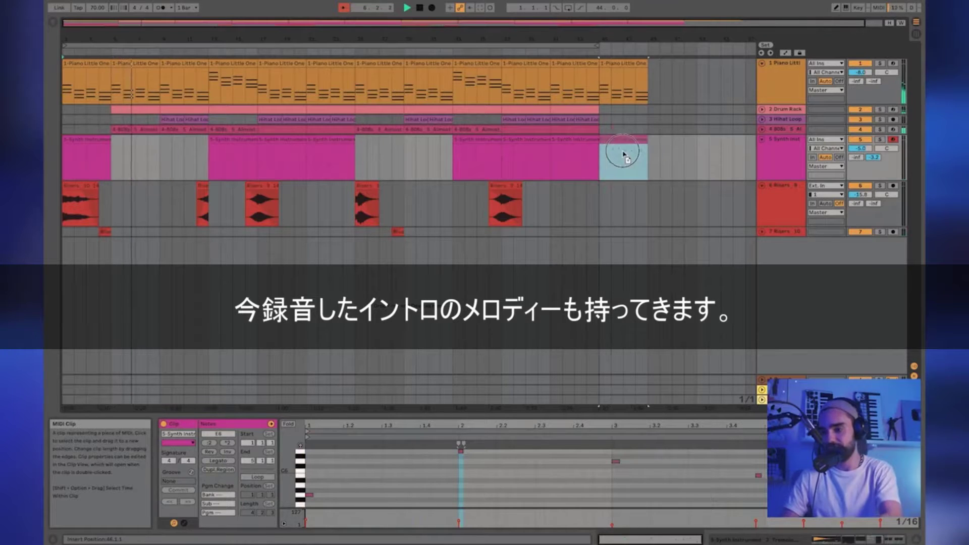
left_click_drag(497, 190, 535, 190)
left_click_drag(536, 190, 604, 192)
left_click(597, 112)
scroll(596, 109, "right", 1)
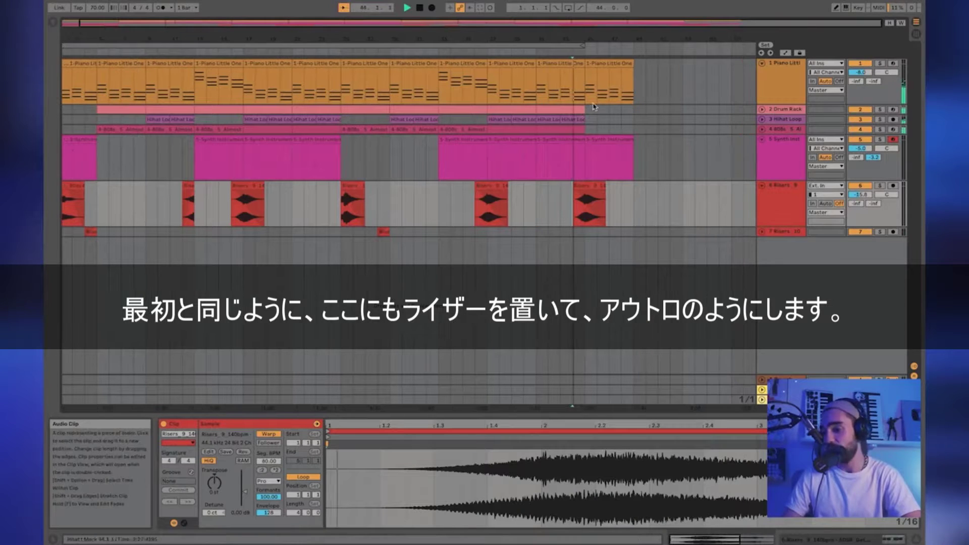
Set the loop to 50 bars from bar 1, select its full contents and leave two bars after the outro for the effects' fade-out
mouse_move(589, 33)
left_mouse_down()
mouse_move(581, 47)
mouse_move(661, 44)
left_mouse_up()
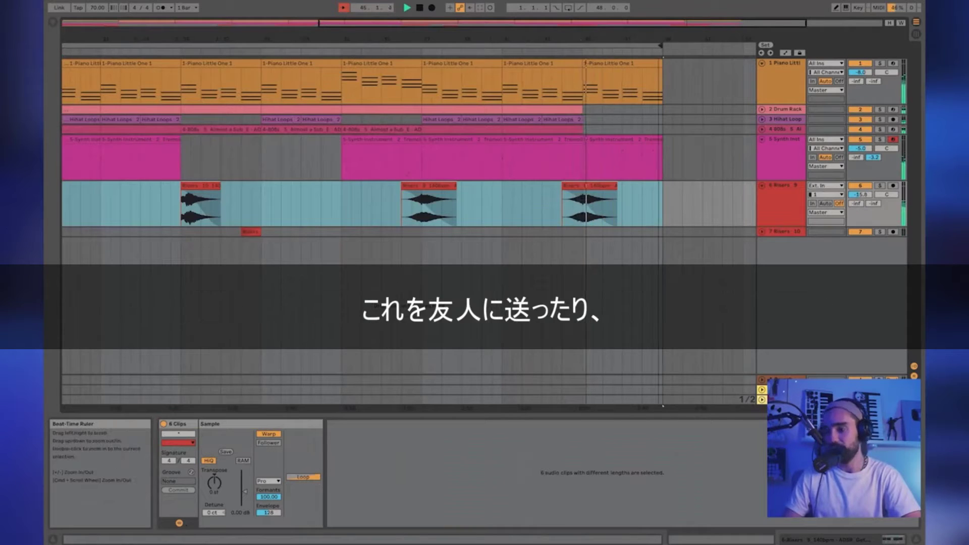
scroll(661, 44, "down", 3)
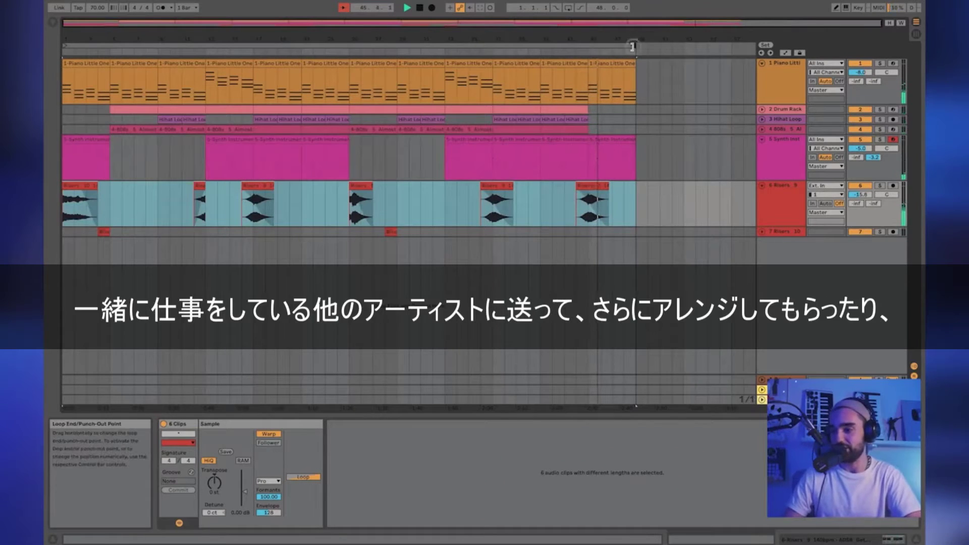
left_click_drag(632, 47, 678, 50)
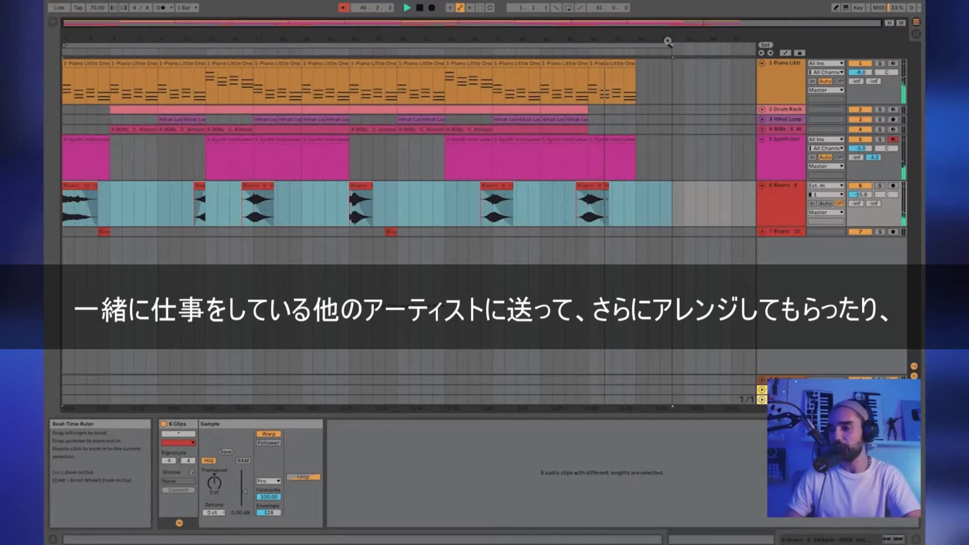
left_click(669, 46)
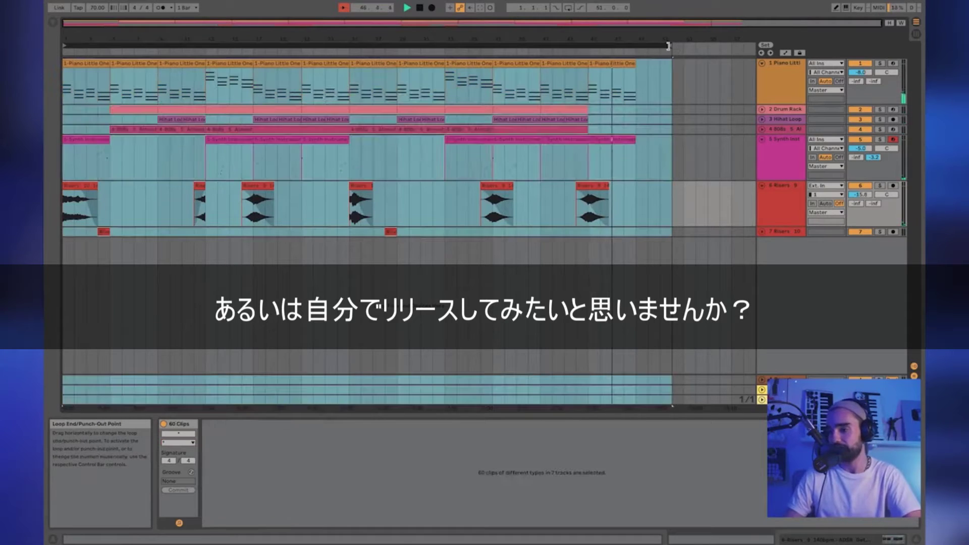
mouse_move(669, 45)
left_mouse_down()
mouse_move(698, 45)
mouse_move(634, 46)
mouse_move(681, 57)
left_mouse_up()
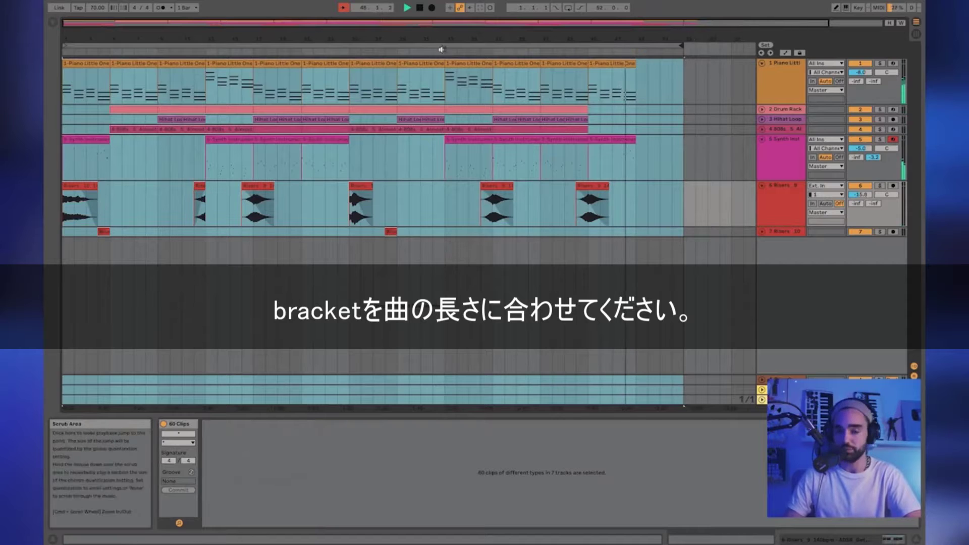
left_click_drag(458, 34, 430, 35)
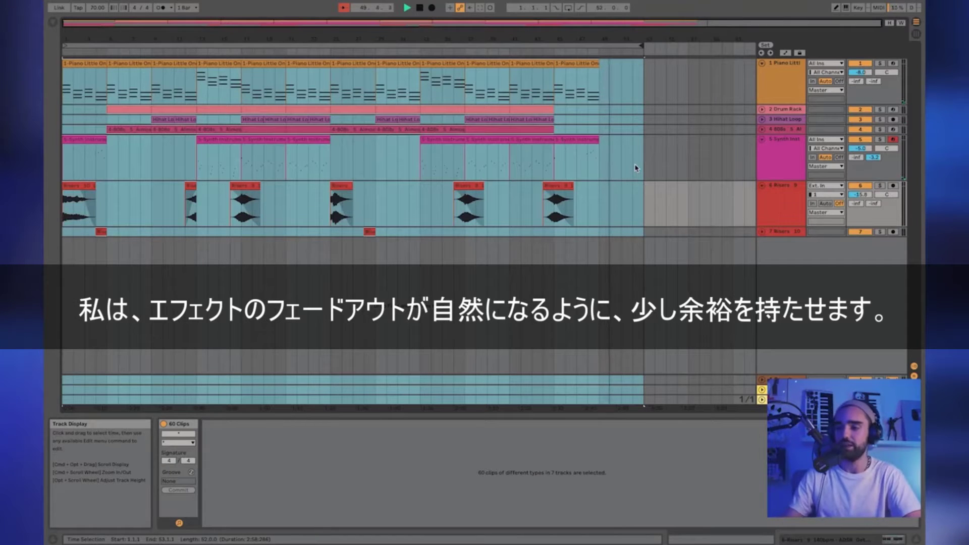
left_click_drag(638, 47, 620, 47)
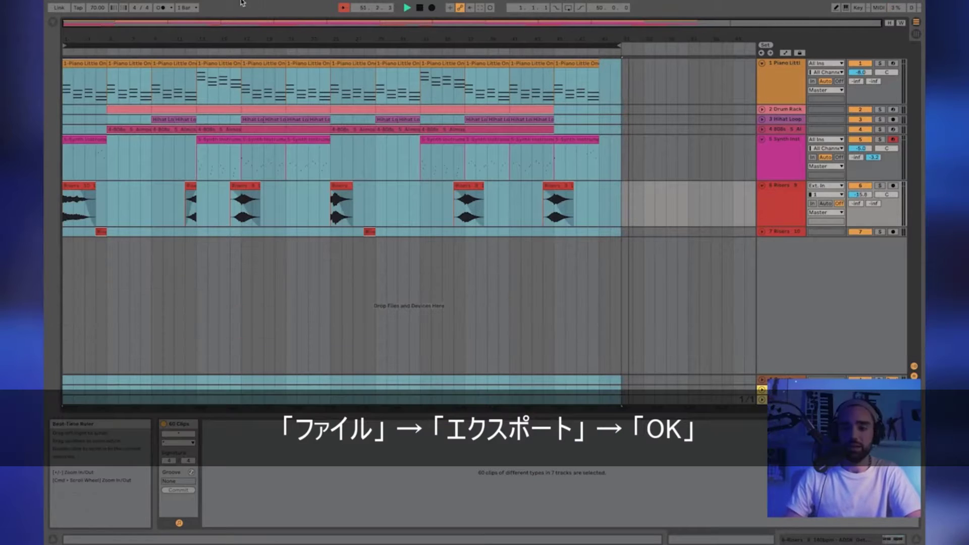
Open the audio export settings for the selected song range and set the file type to WAV
left_click(104, 5)
left_click(163, 144)
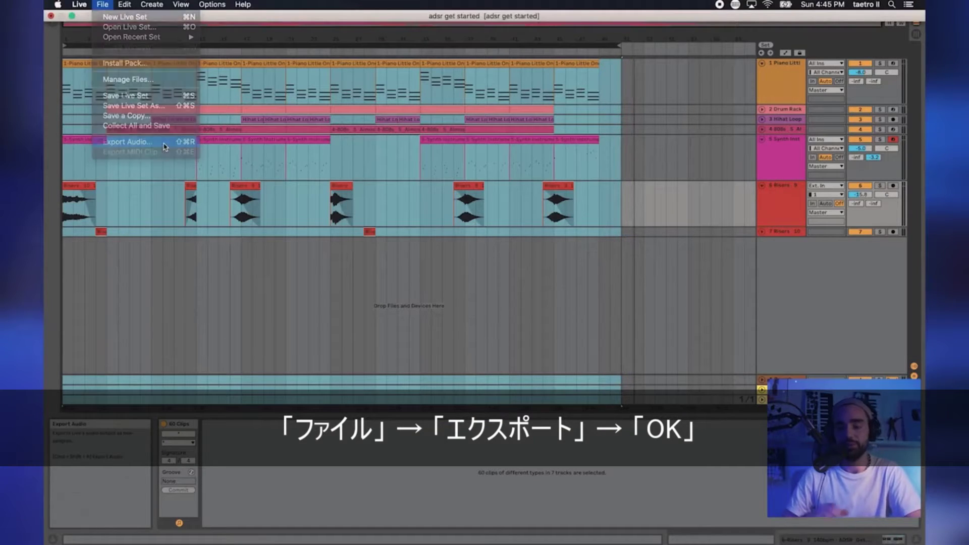
key("Return")
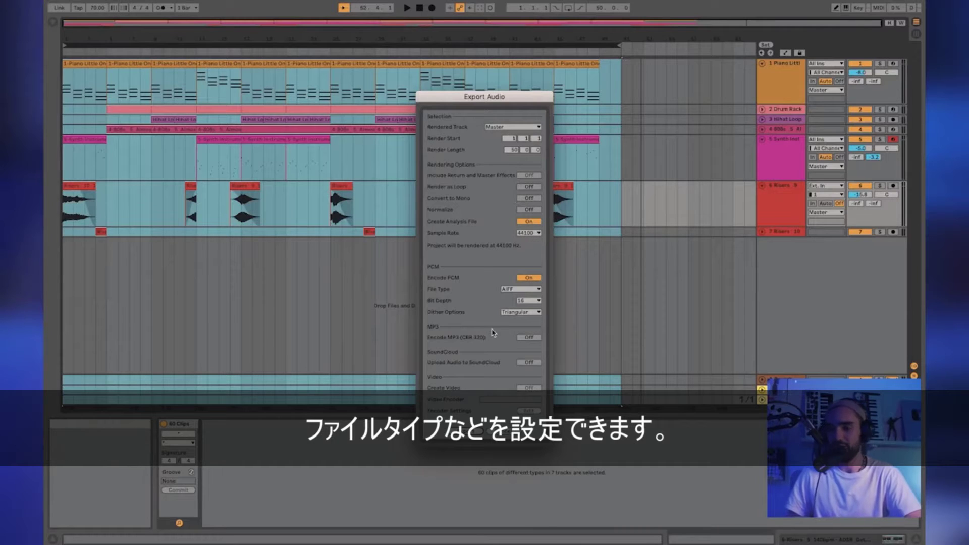
left_click(508, 290)
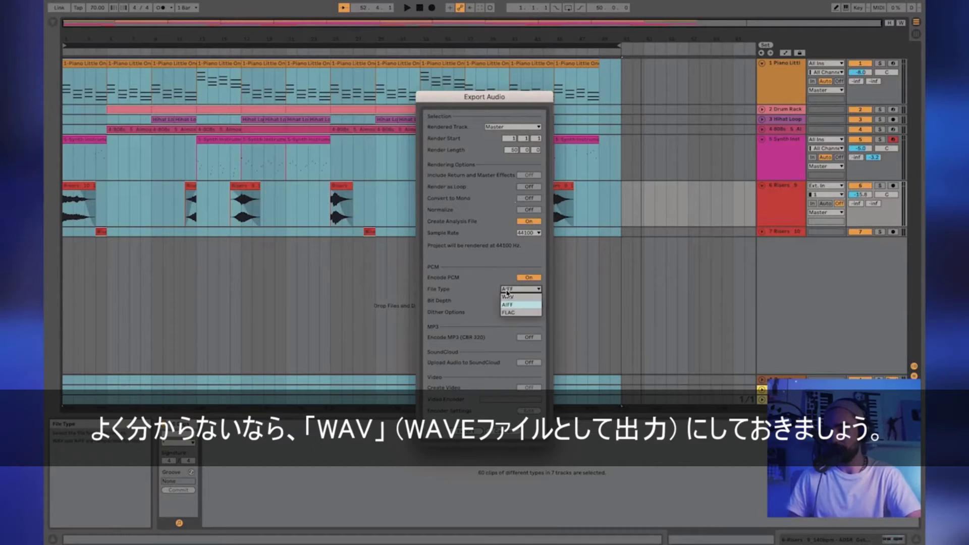
left_click(508, 296)
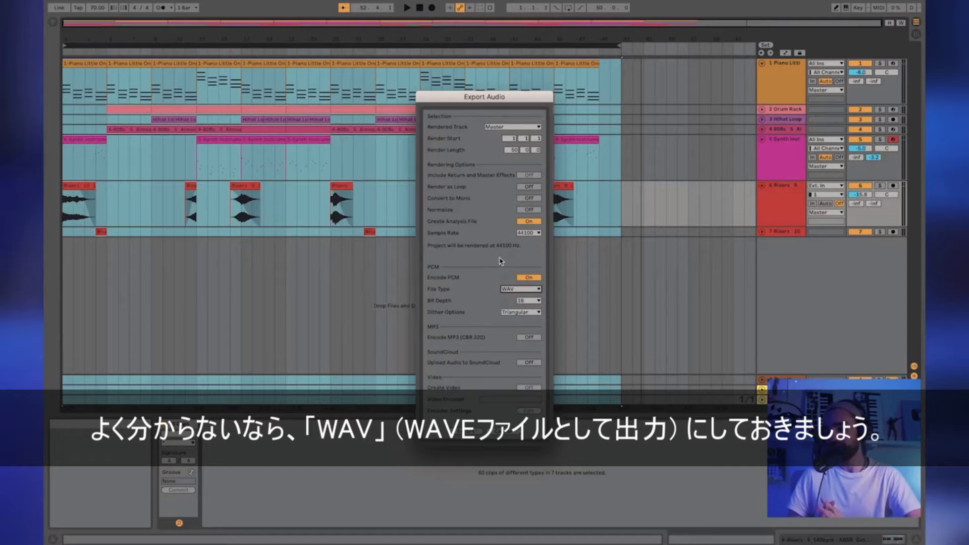